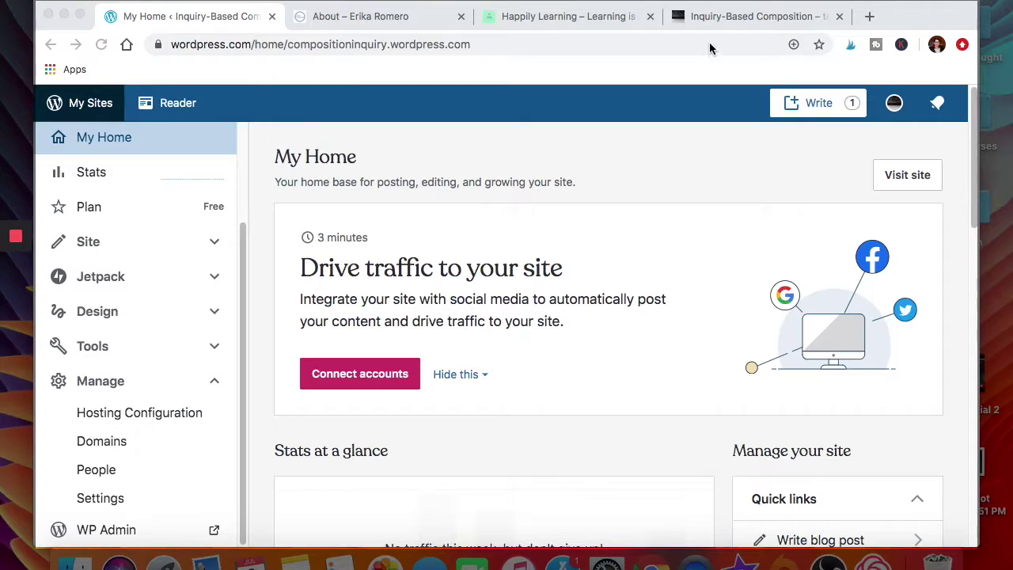
Look over the Inquiry-Based Composition blog's home page, including its posts and sidebar
left_click(748, 18)
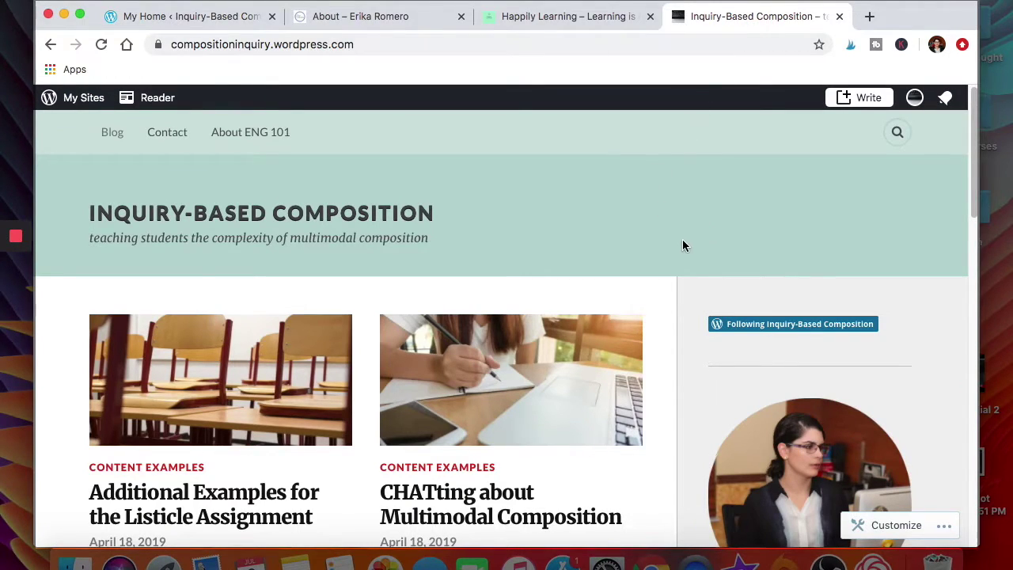
scroll(684, 245, "down", 3)
scroll(684, 246, "down", 4)
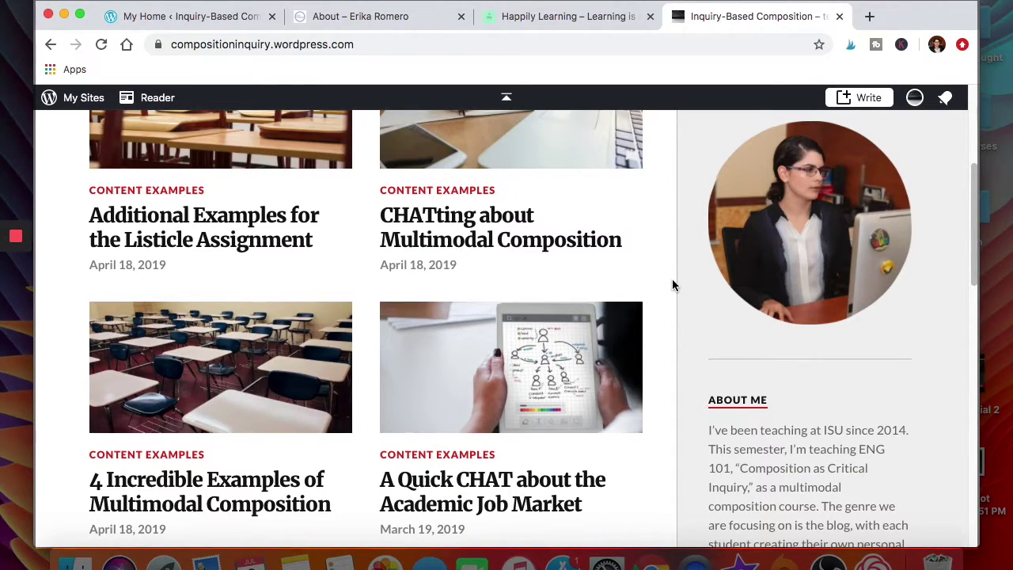
scroll(673, 285, "down", 3)
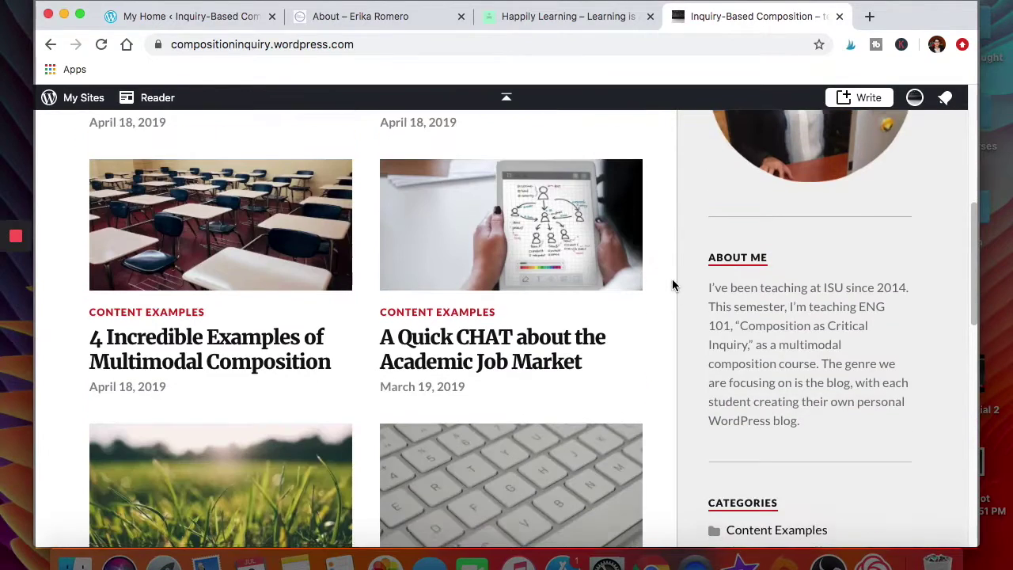
scroll(672, 285, "down", 6)
scroll(673, 285, "down", 5)
scroll(673, 285, "up", 19)
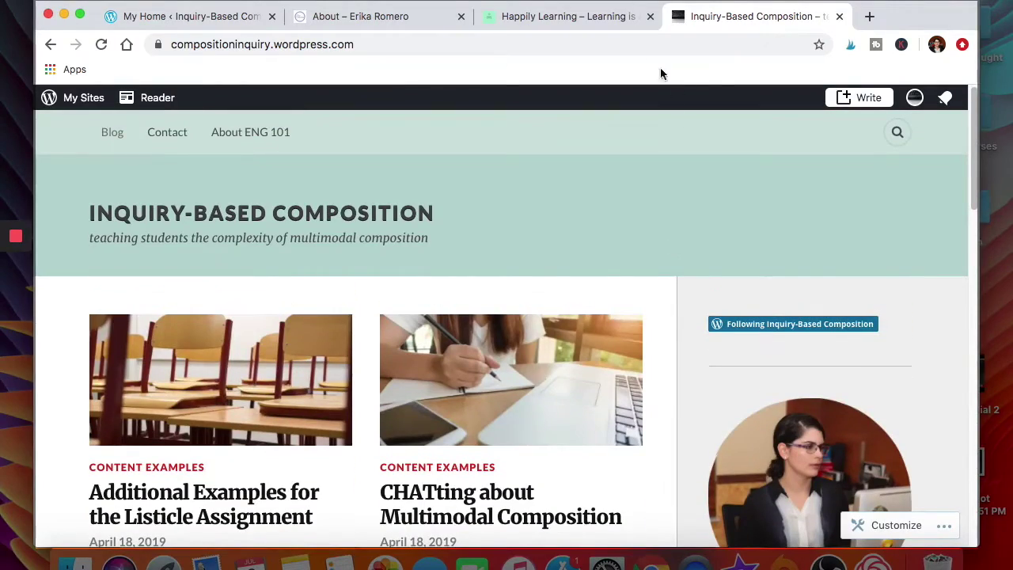
Examine the Happily Learning site's home page, from its header image through the categories and tags to the recent posts
left_click(570, 19)
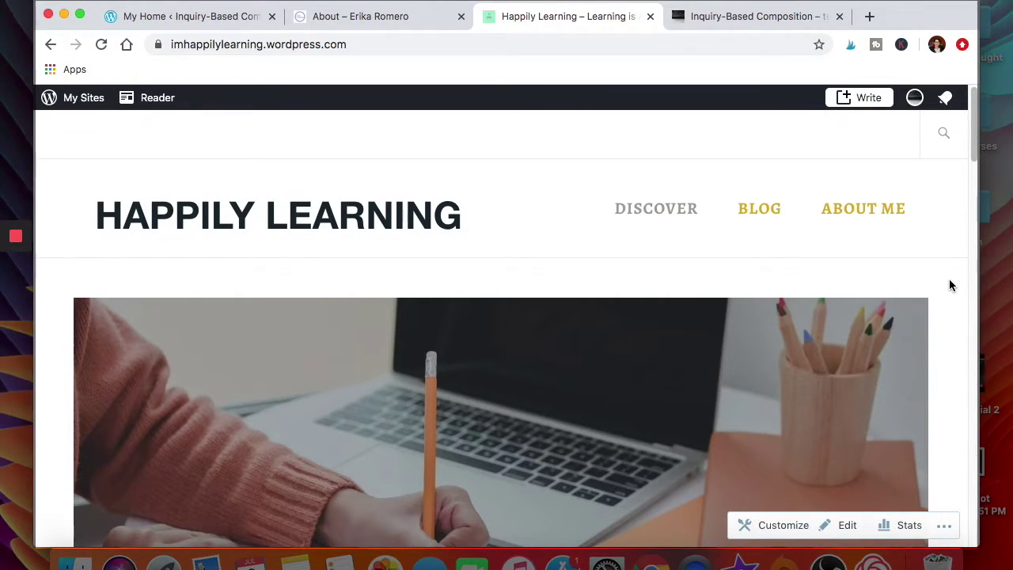
scroll(950, 281, "down", 1)
scroll(951, 285, "down", 10)
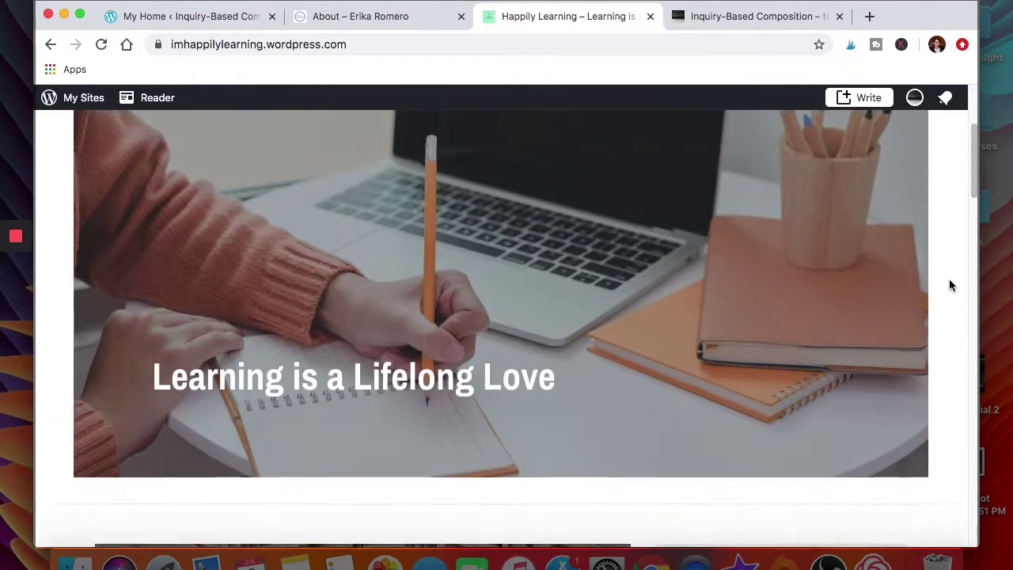
scroll(951, 285, "down", 8)
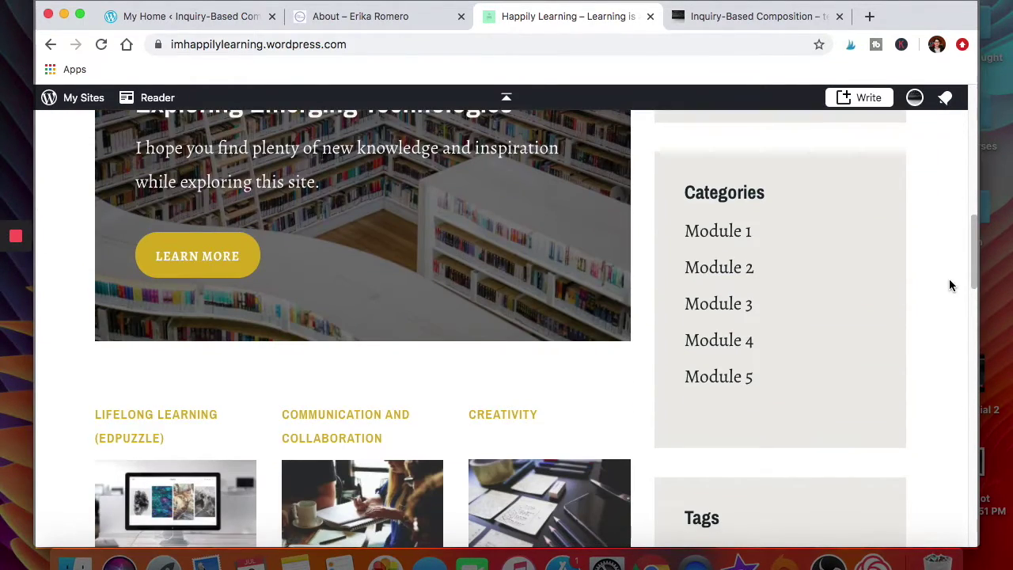
scroll(951, 285, "down", 4)
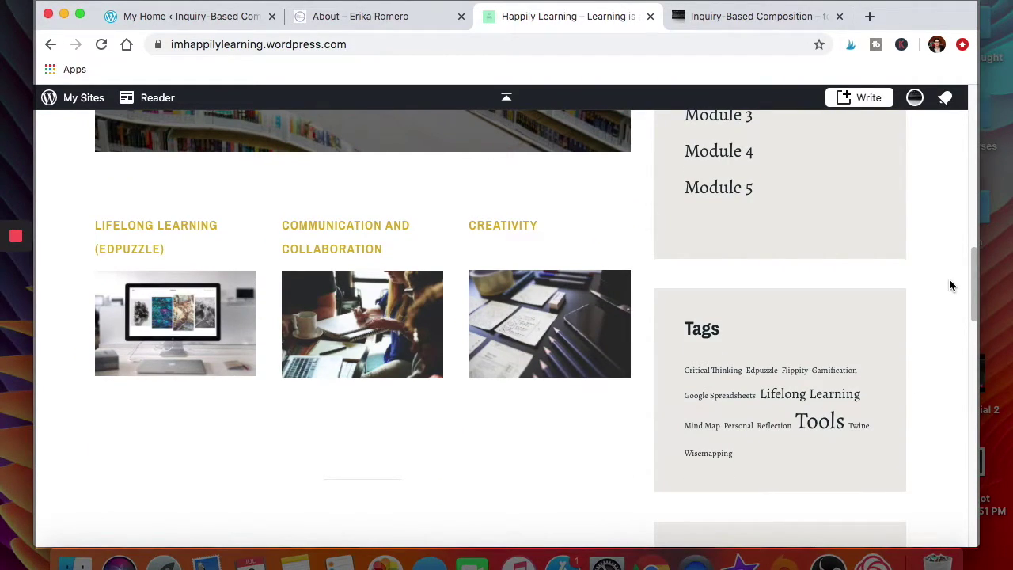
scroll(951, 285, "down", 2)
scroll(950, 285, "down", 9)
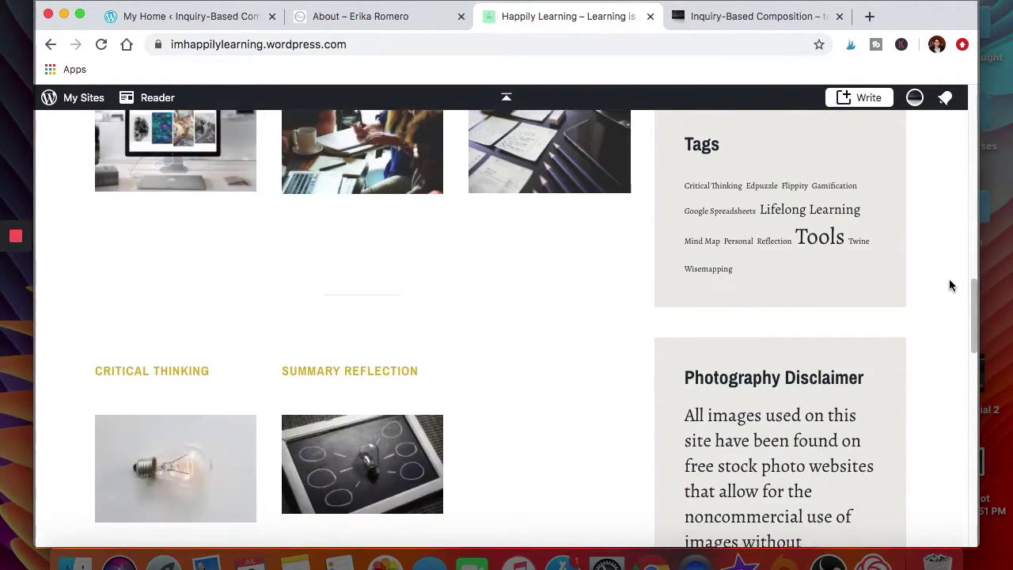
scroll(951, 285, "down", 6)
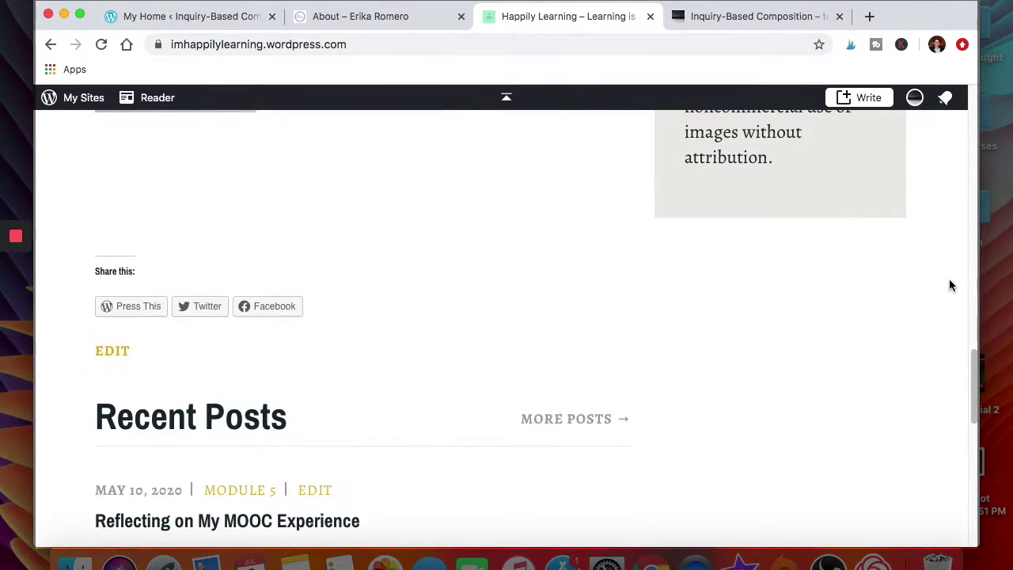
scroll(951, 285, "up", 20)
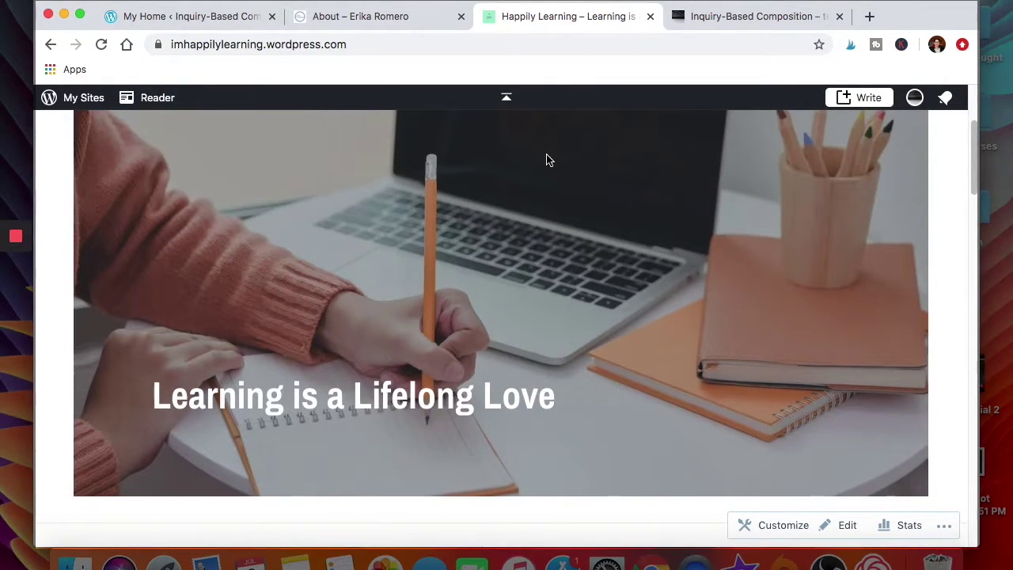
View the evereducating.com site's header and navigation menu, including the Products submenu
left_click(373, 19)
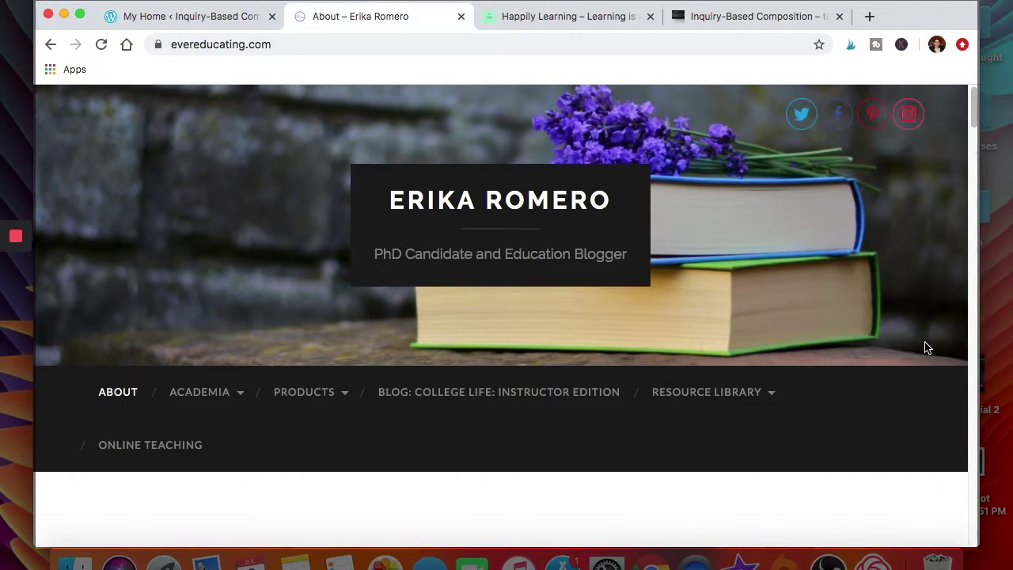
scroll(927, 348, "down", 2)
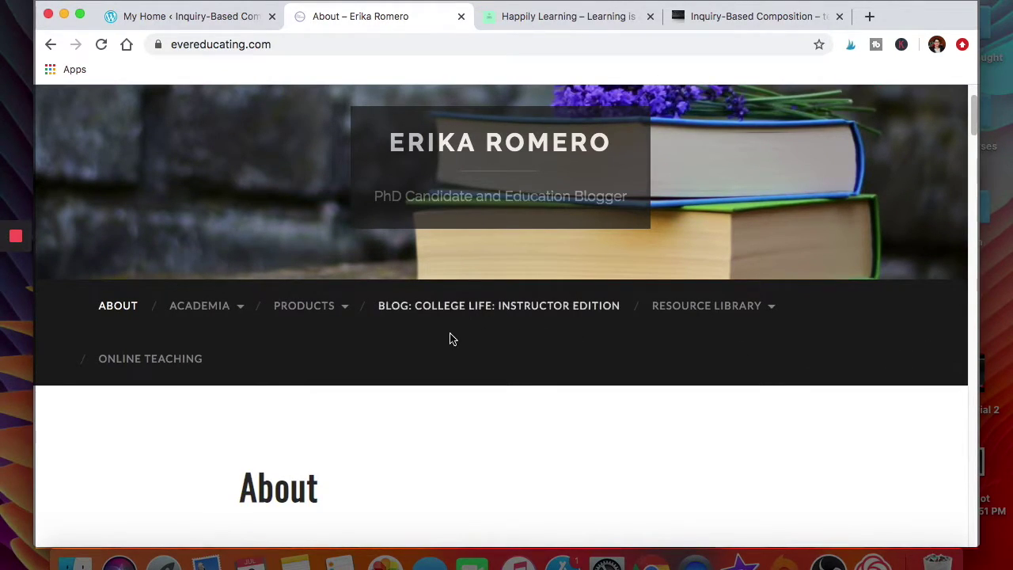
mouse_move(181, 353)
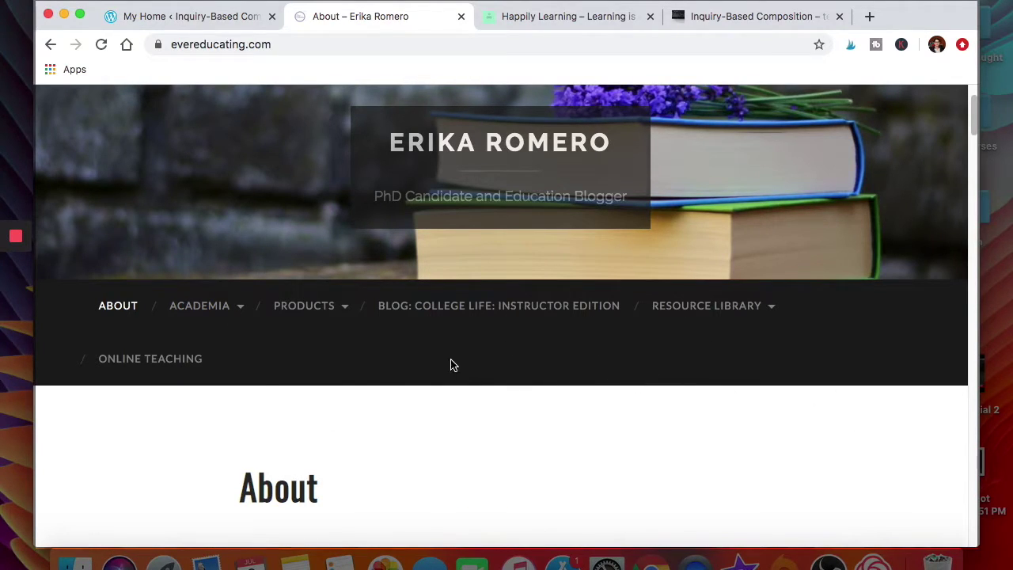
scroll(440, 360, "up", 1)
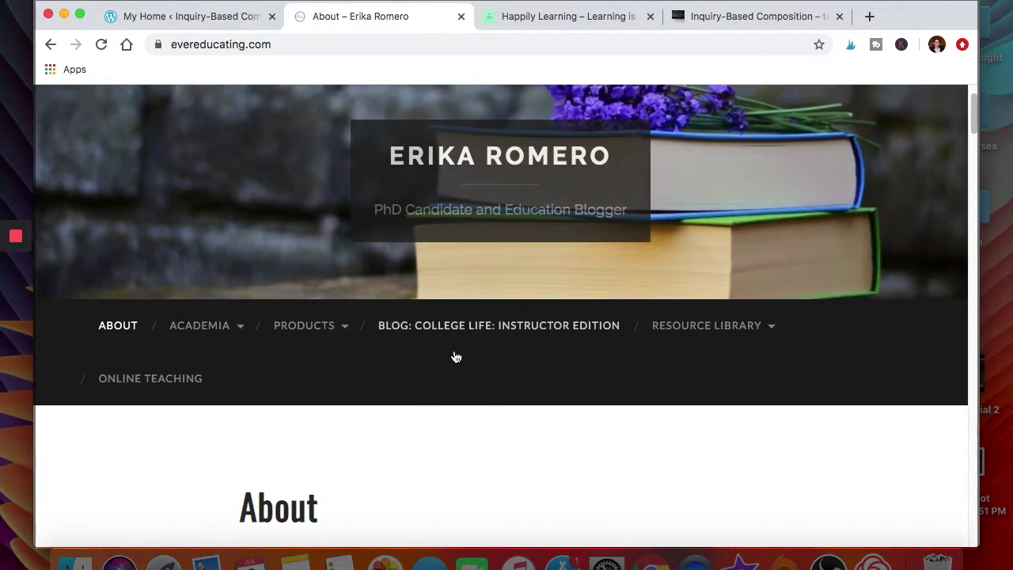
mouse_move(311, 341)
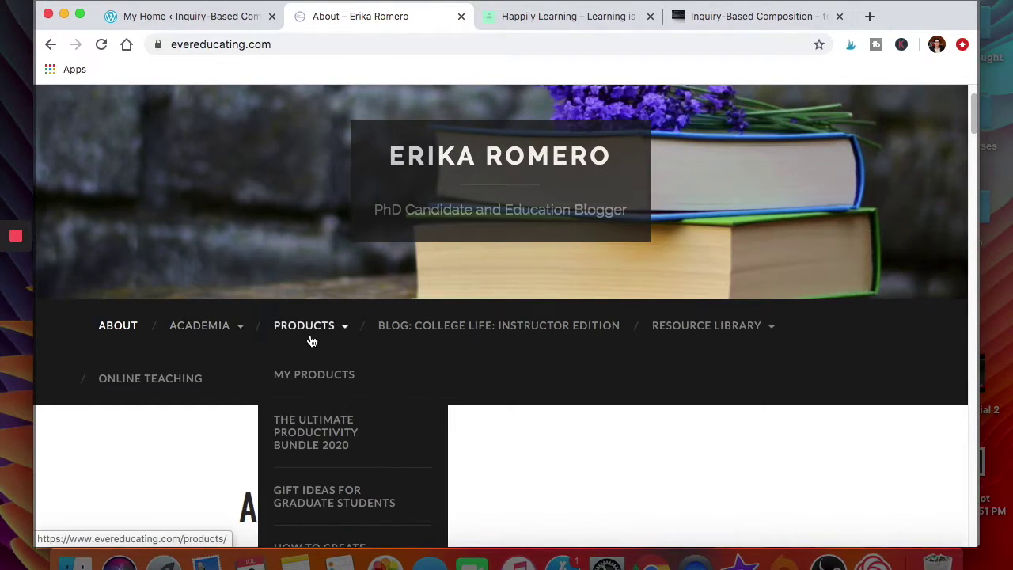
Open the Online Teaching page of evereducating.com and look through its lists of blog posts and YouTube videos
left_click(169, 379)
mouse_move(672, 328)
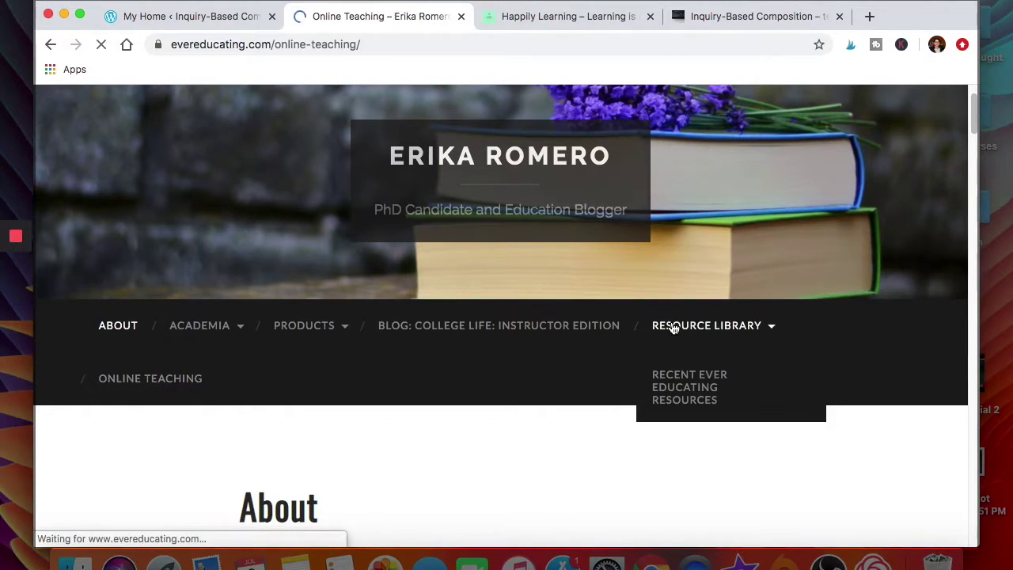
scroll(791, 315, "down", 3)
scroll(829, 319, "down", 5)
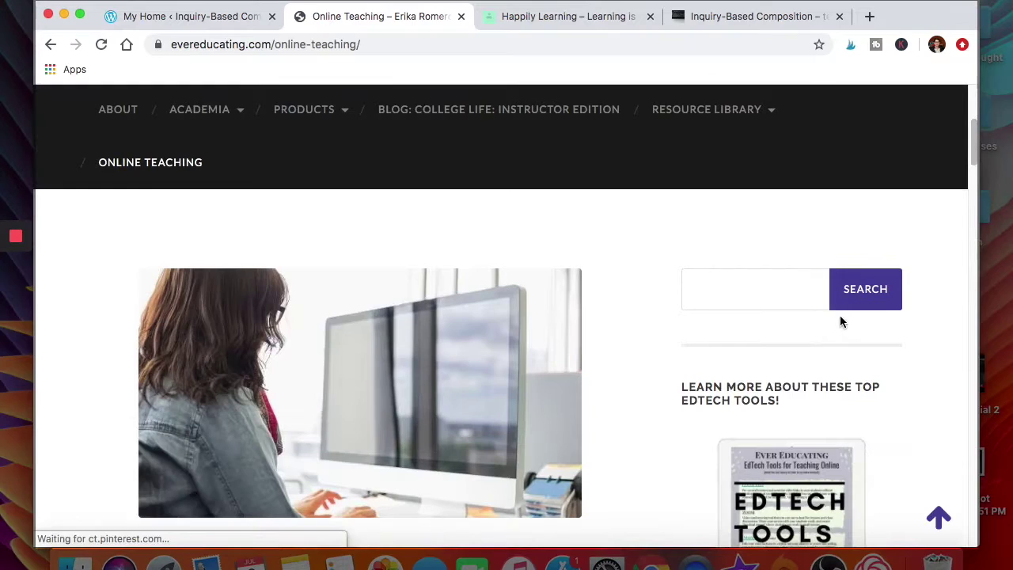
scroll(892, 336, "down", 5)
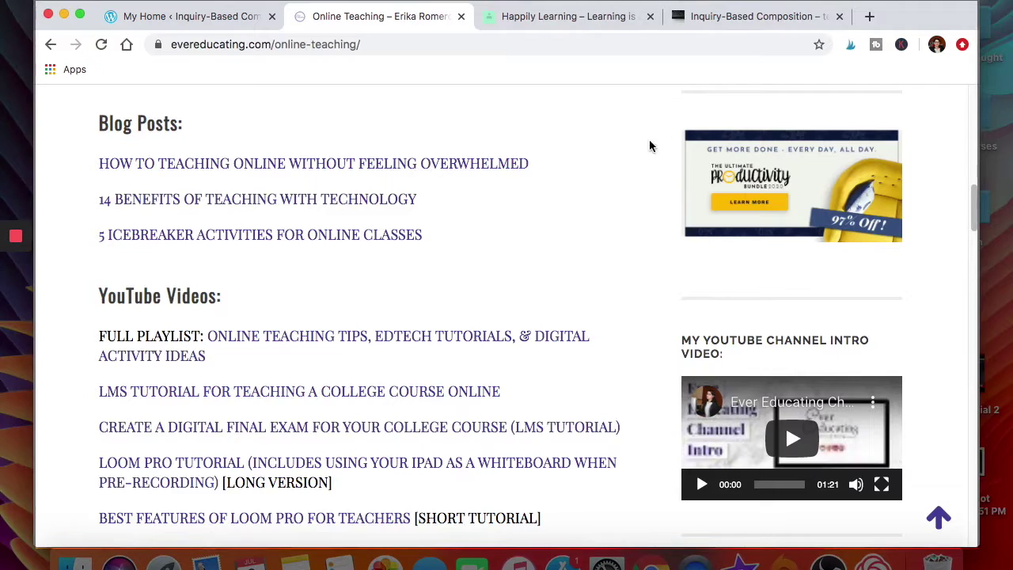
scroll(623, 307, "down", 5)
scroll(623, 307, "up", 10)
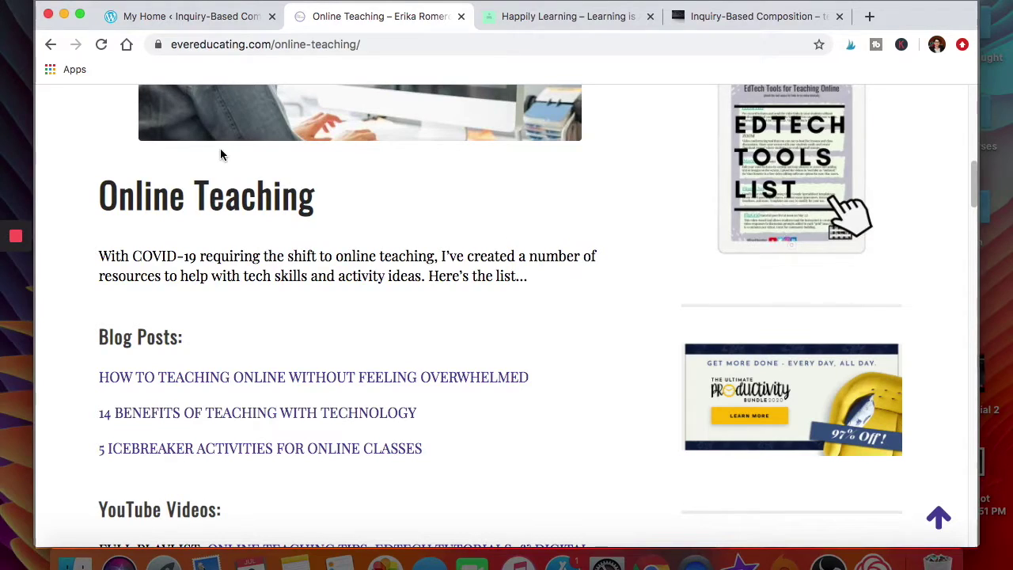
Go back to the WordPress dashboard, view the followed sites in the Reader, and return to My Sites
left_click(182, 16)
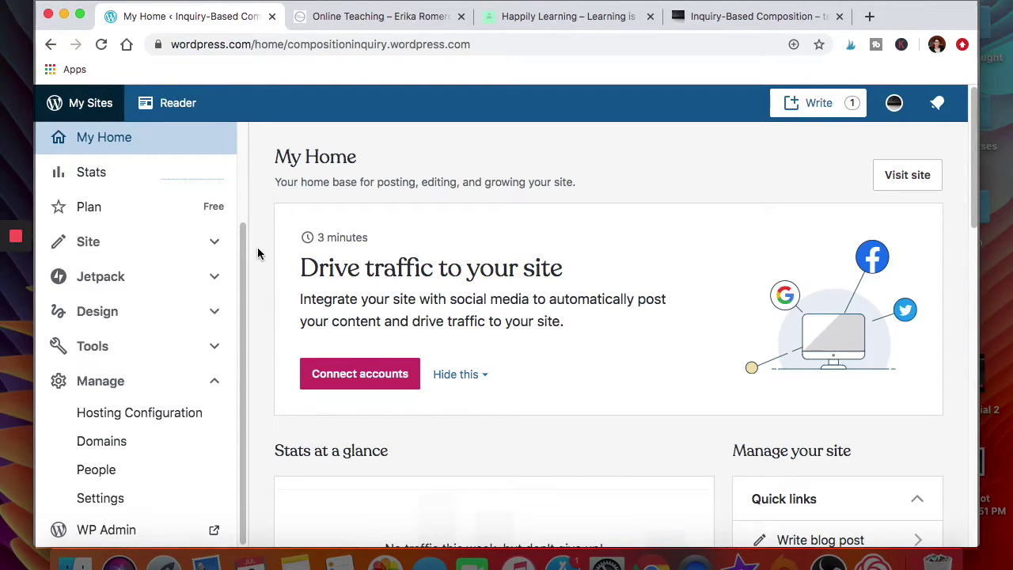
left_click(175, 113)
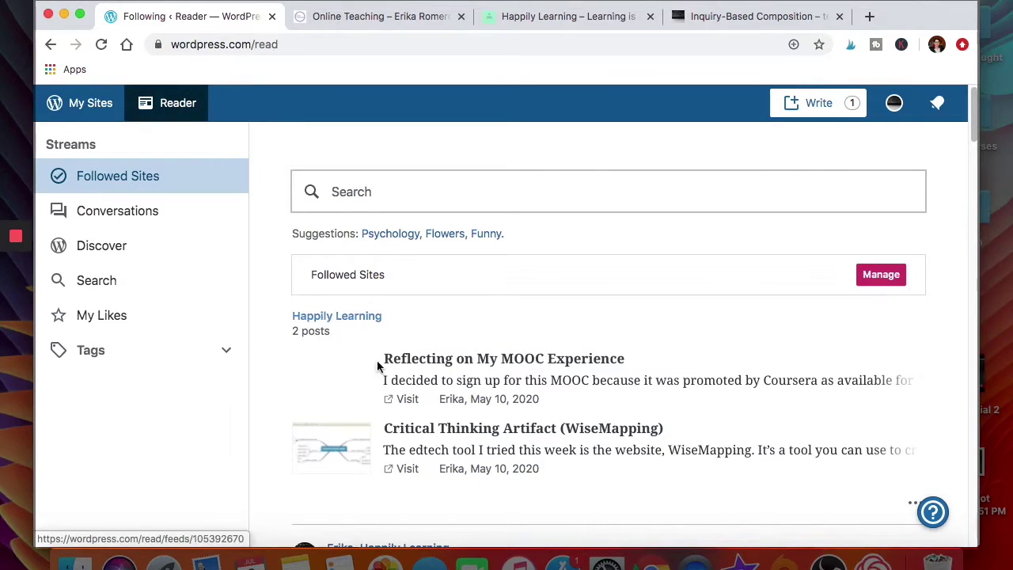
left_click(77, 114)
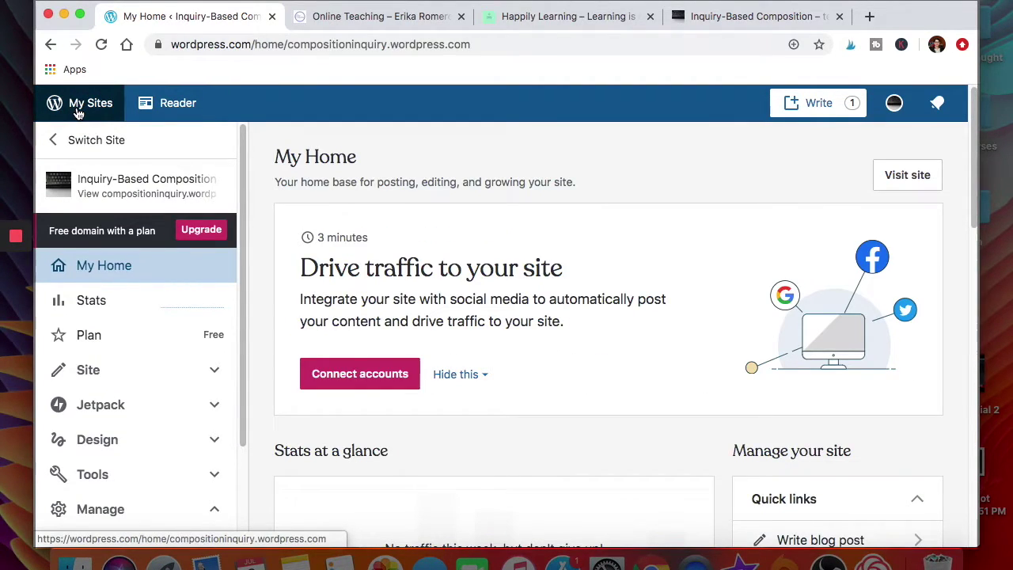
Preview the Inquiry-Based Composition site, list all owned sites, and select Inquiry-Based Composition as the site to manage
left_click(114, 187)
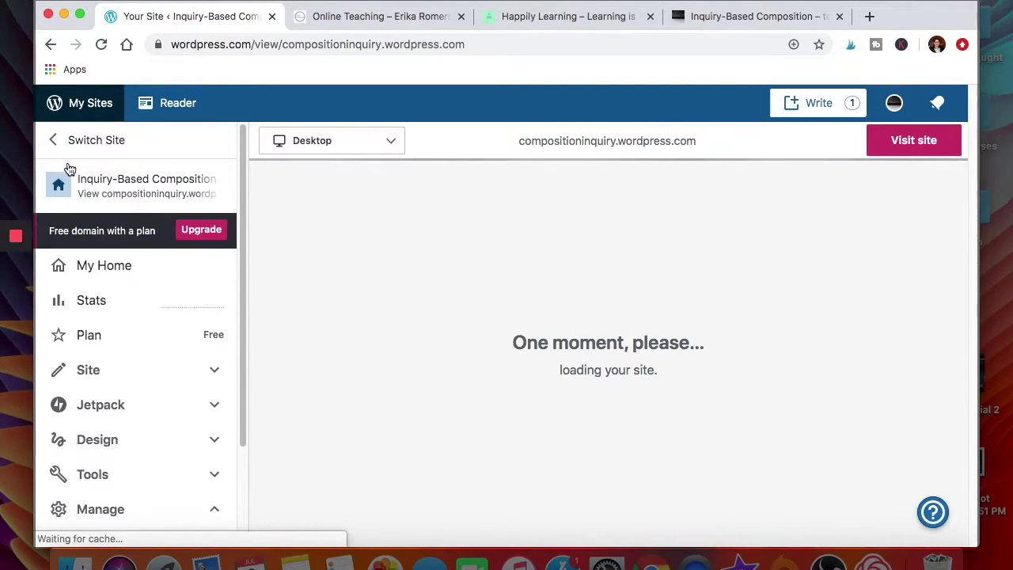
left_click(69, 141)
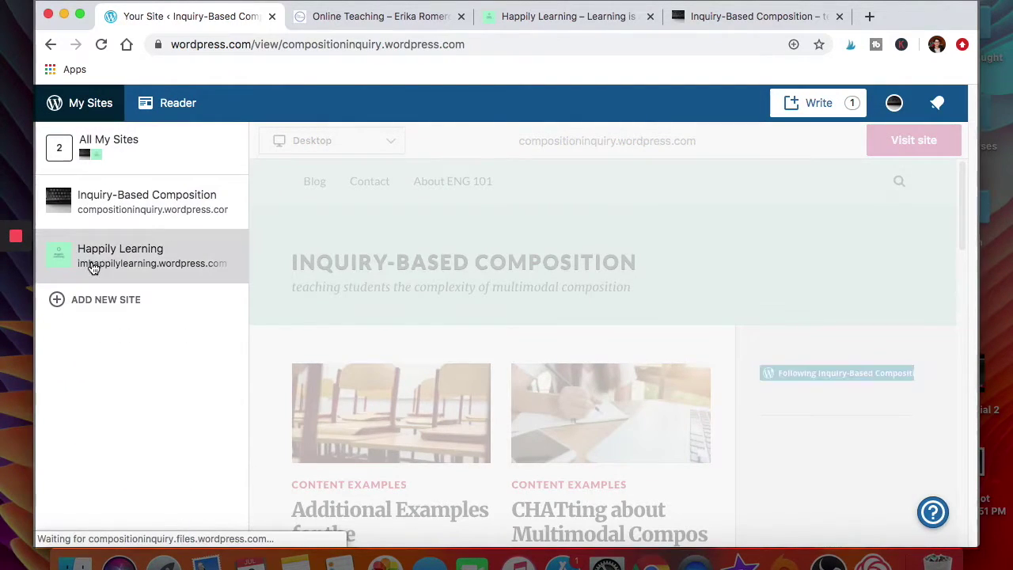
left_click(129, 207)
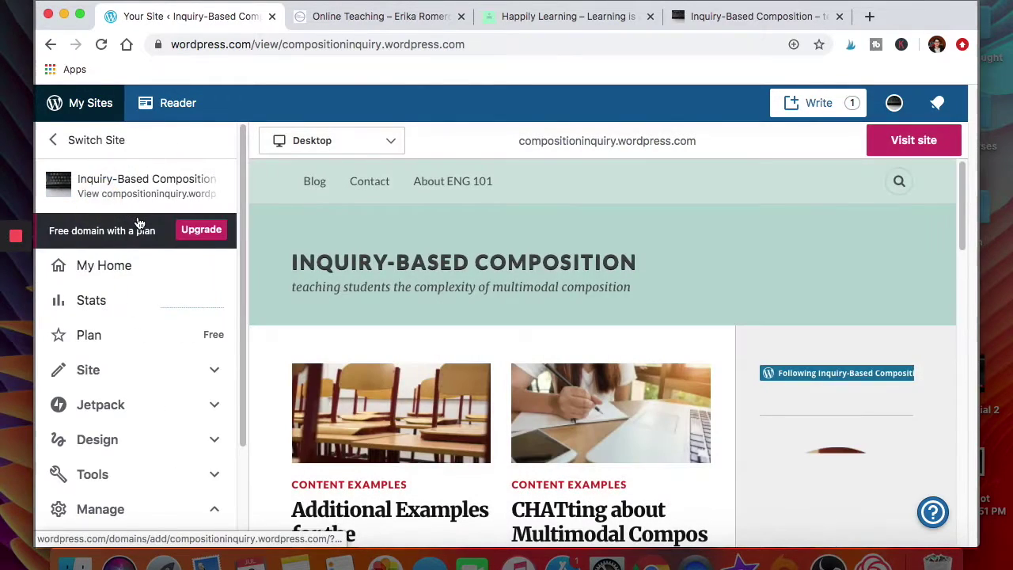
Open the site's general settings and review them from the site profile down to the Privacy options
scroll(122, 407, "down", 1)
scroll(119, 407, "down", 2)
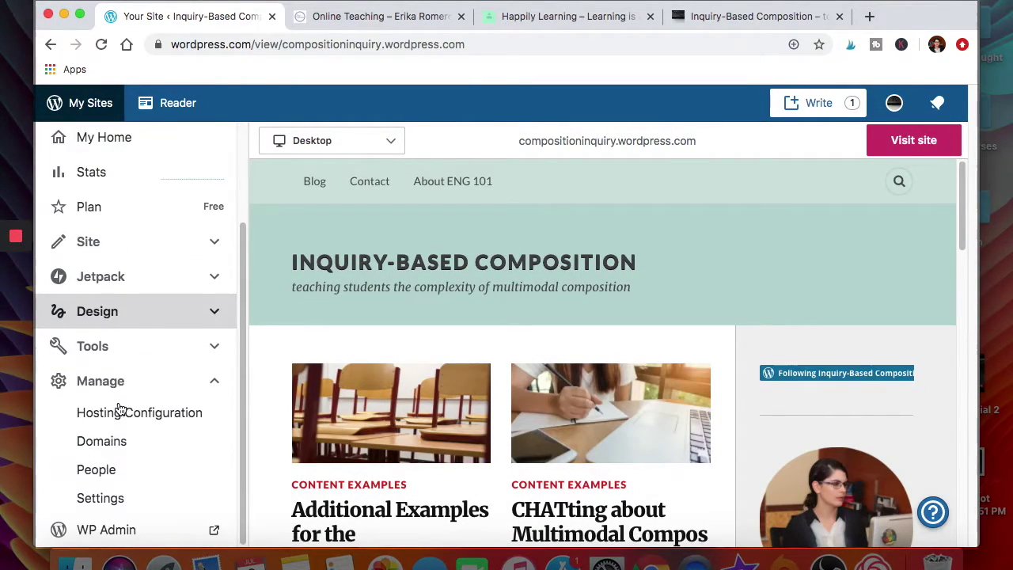
left_click(112, 502)
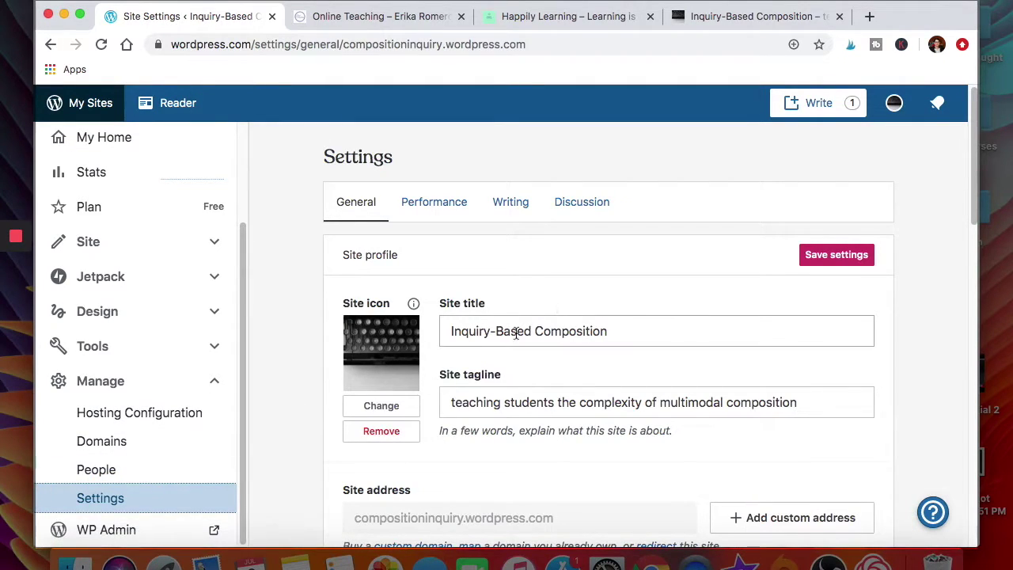
scroll(518, 333, "down", 1)
scroll(475, 372, "down", 4)
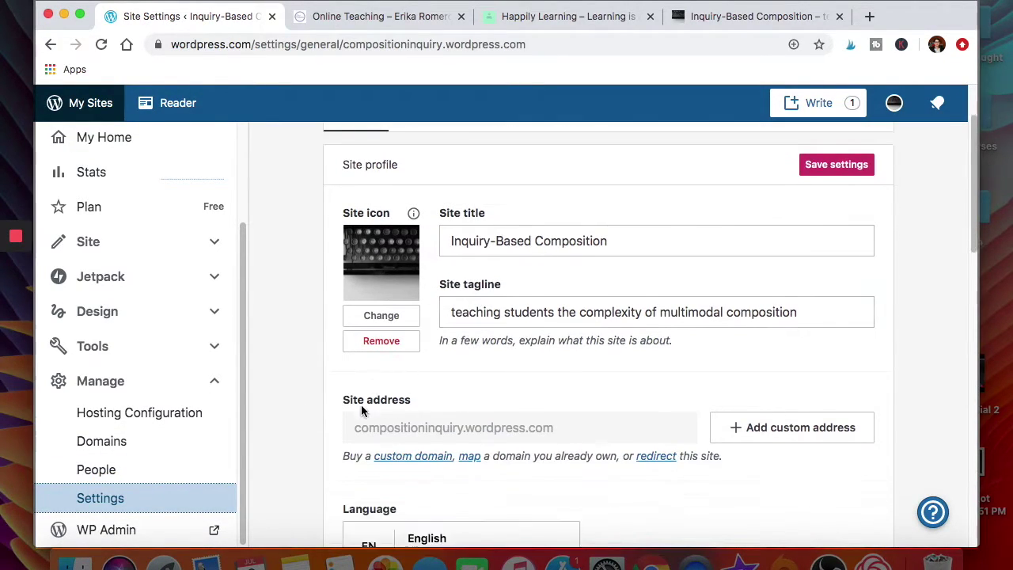
scroll(346, 412, "down", 10)
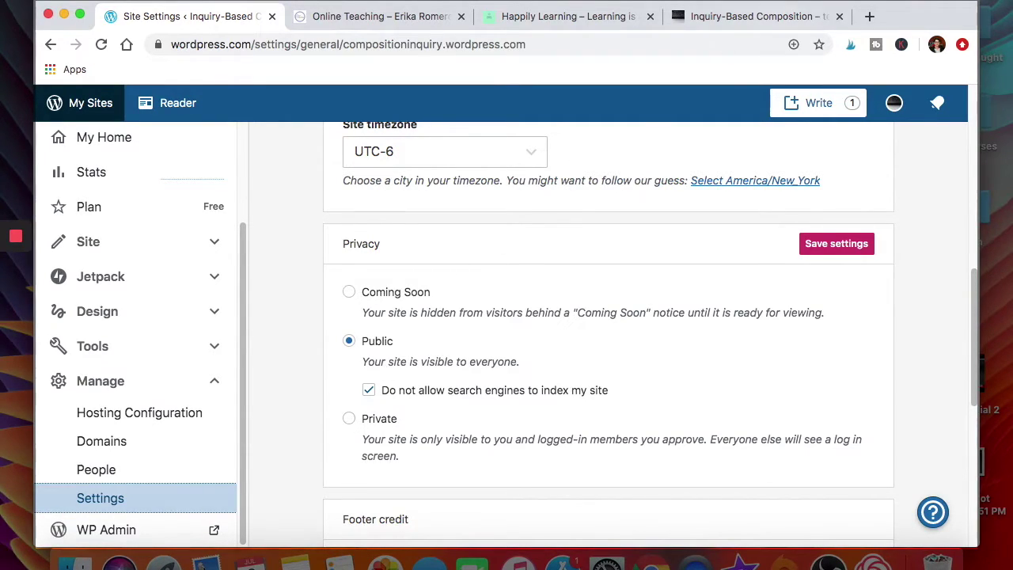
Check the published Inquiry-Based Composition site from its header down to the footer credit
left_click(758, 18)
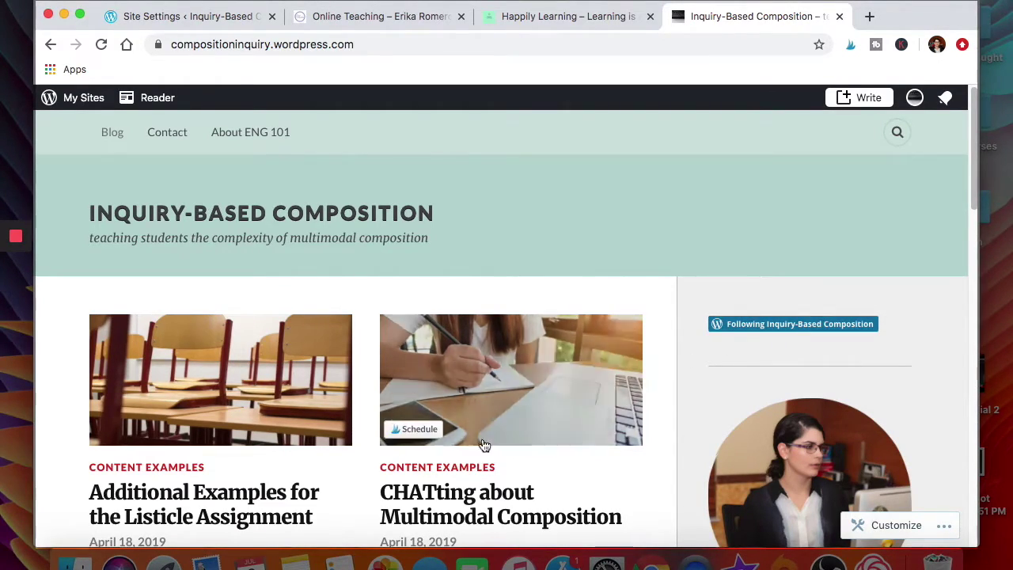
scroll(676, 463, "down", 5)
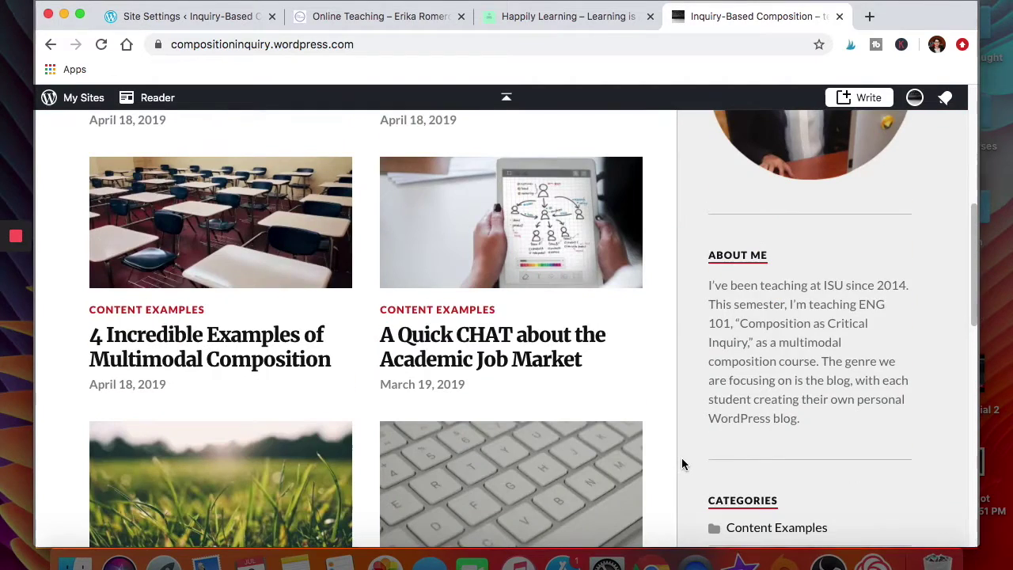
scroll(678, 464, "down", 9)
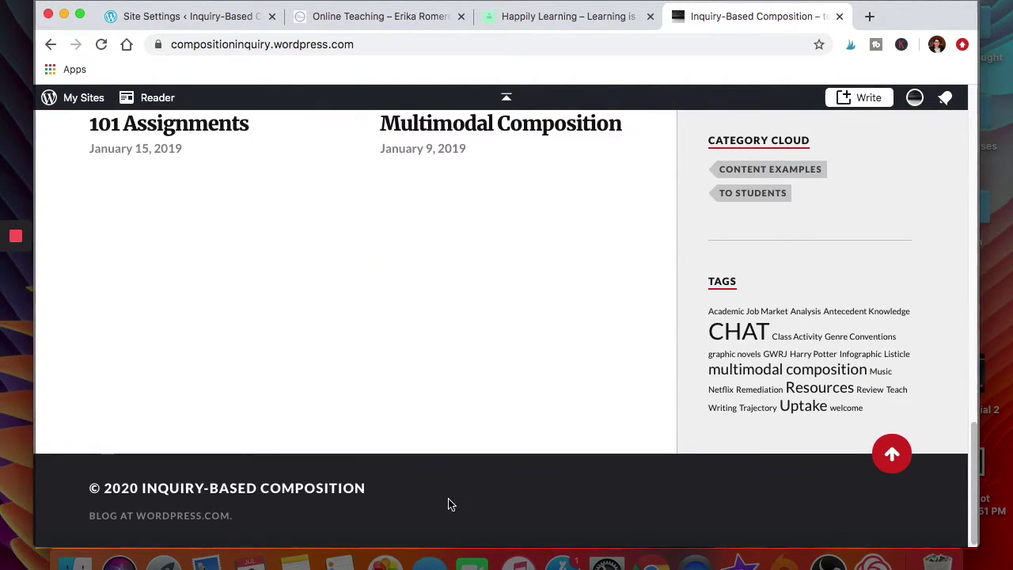
scroll(626, 467, "up", 15)
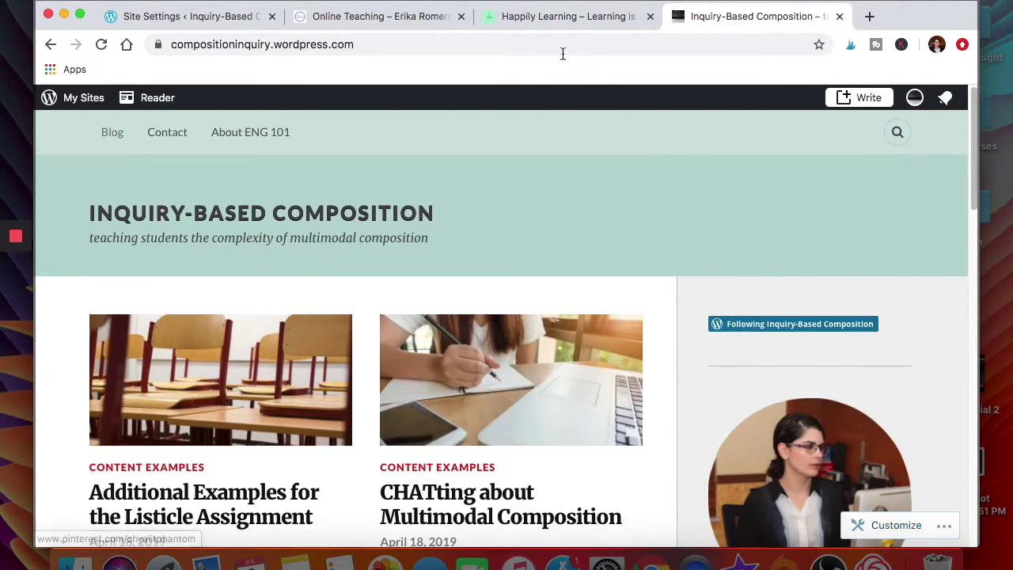
Compare the Happily Learning and Inquiry-Based Composition sites, and return to the Privacy options in Inquiry-Based Composition's general settings
left_click(549, 19)
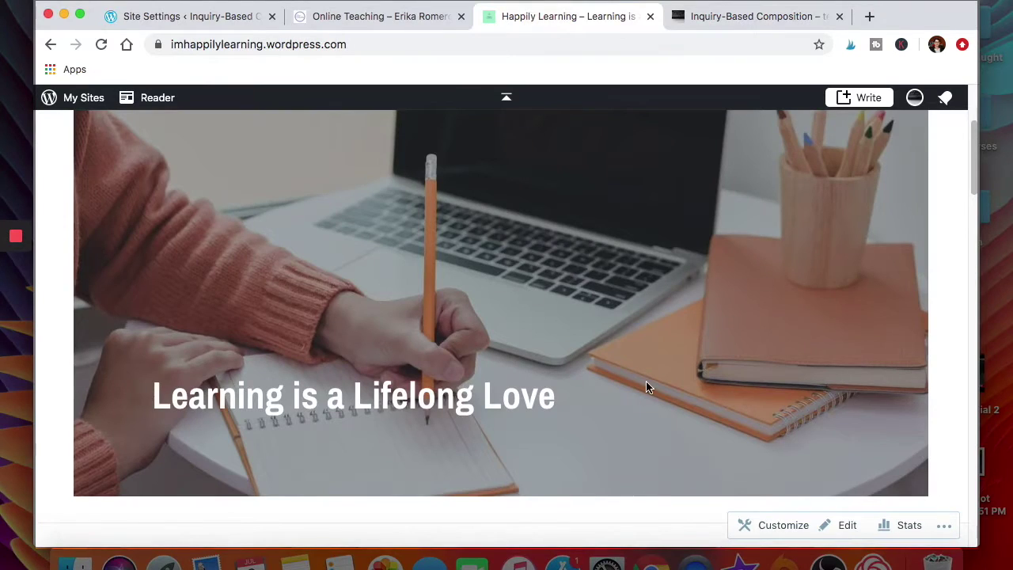
left_click(711, 19)
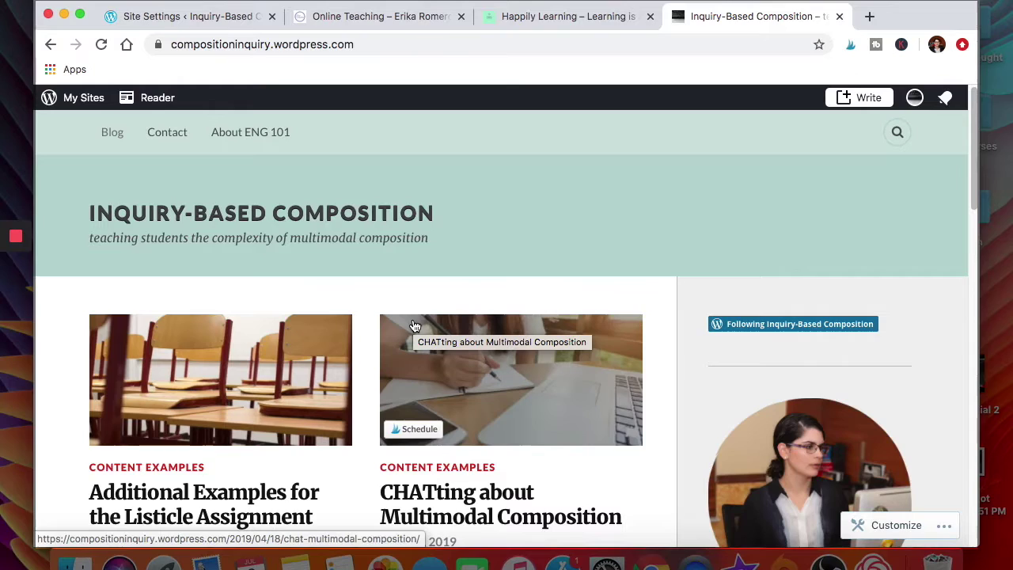
left_click(201, 24)
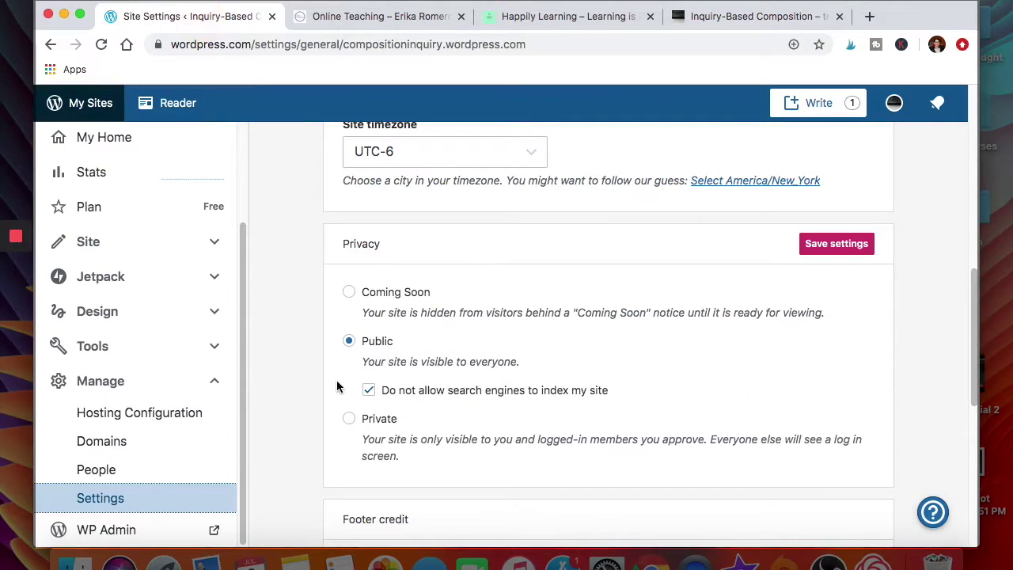
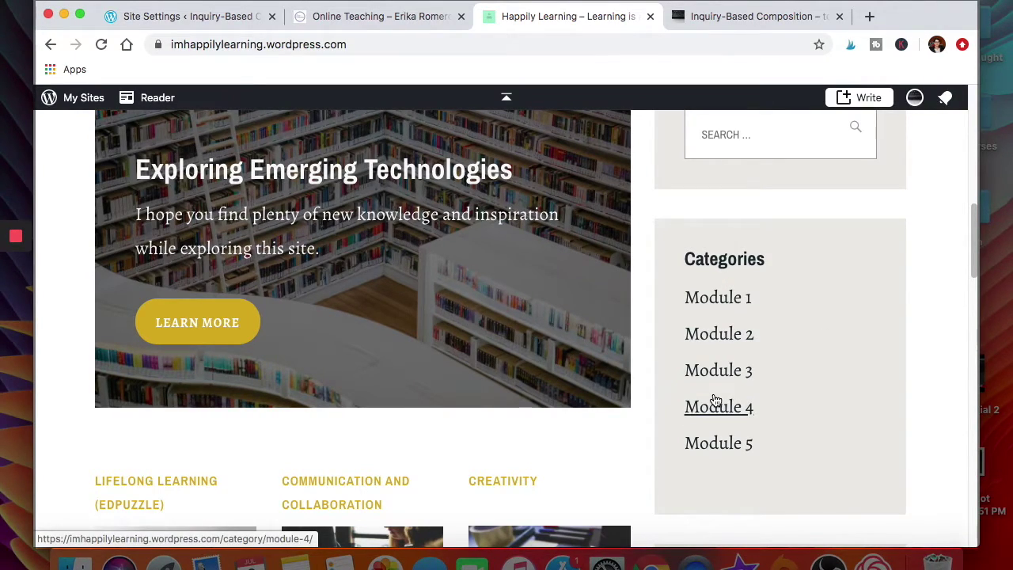
Open the Module 1 category on the Happily Learning site and browse its posts down to Tools for Lifelong Learning
left_click(717, 302)
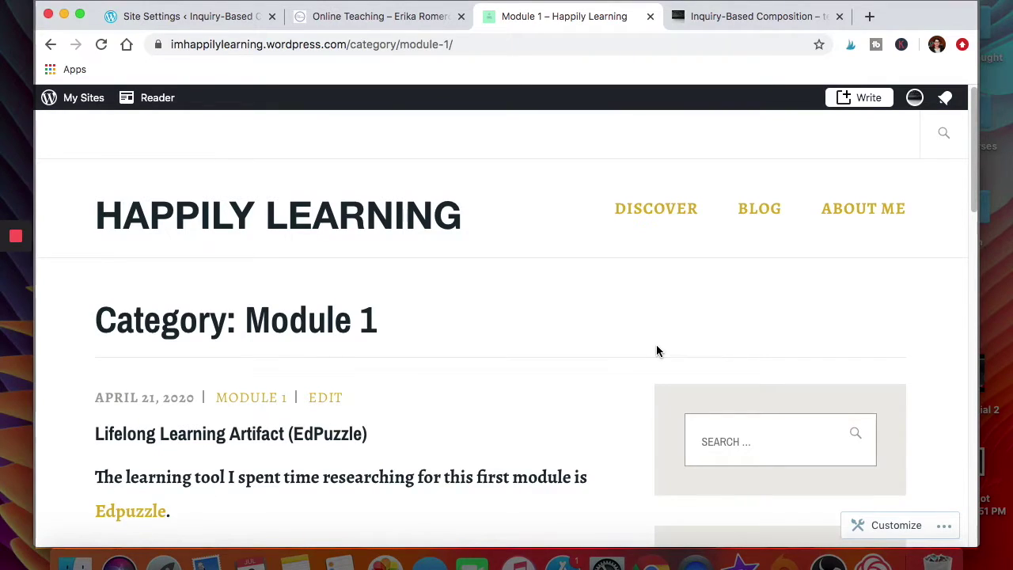
scroll(656, 351, "down", 1)
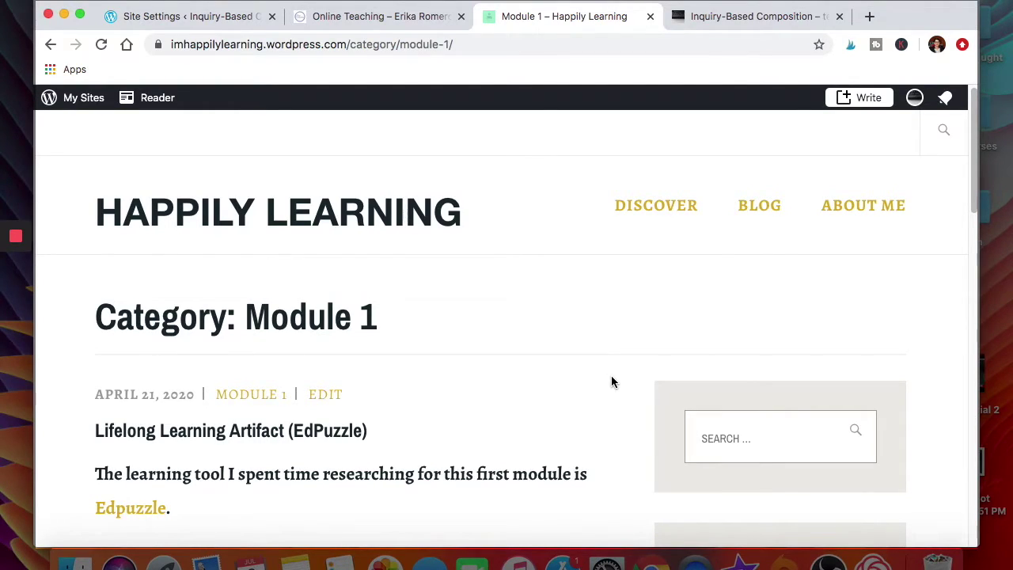
scroll(611, 383, "down", 1)
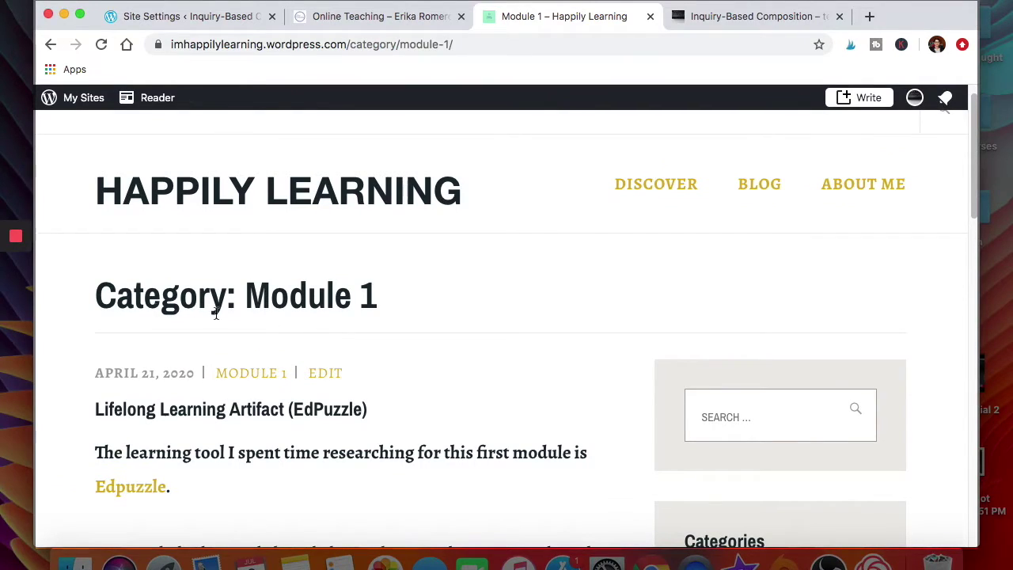
scroll(587, 351, "down", 5)
scroll(587, 351, "down", 9)
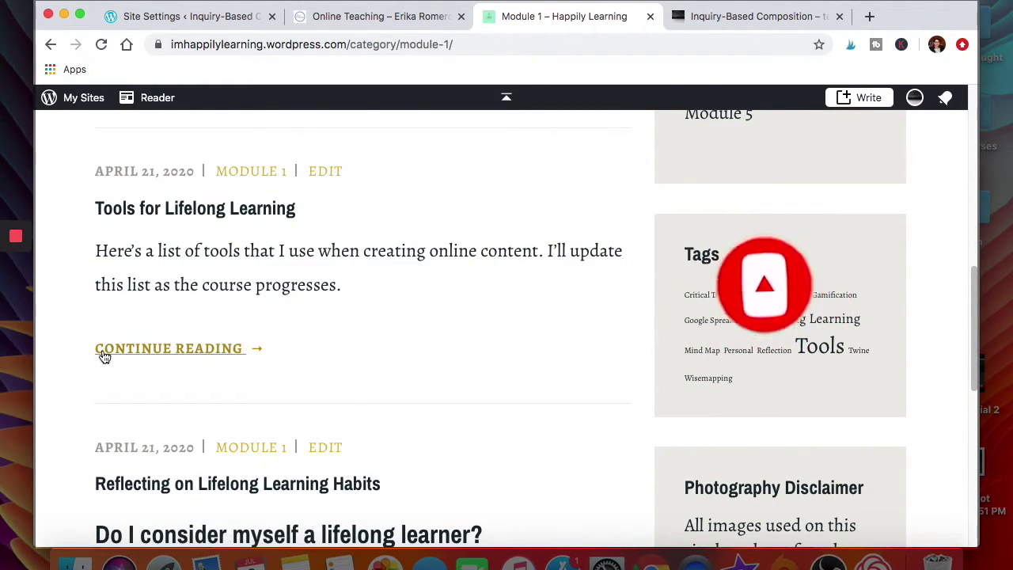
Open the full Tools for Lifelong Learning post and view it from its title
left_click(124, 353)
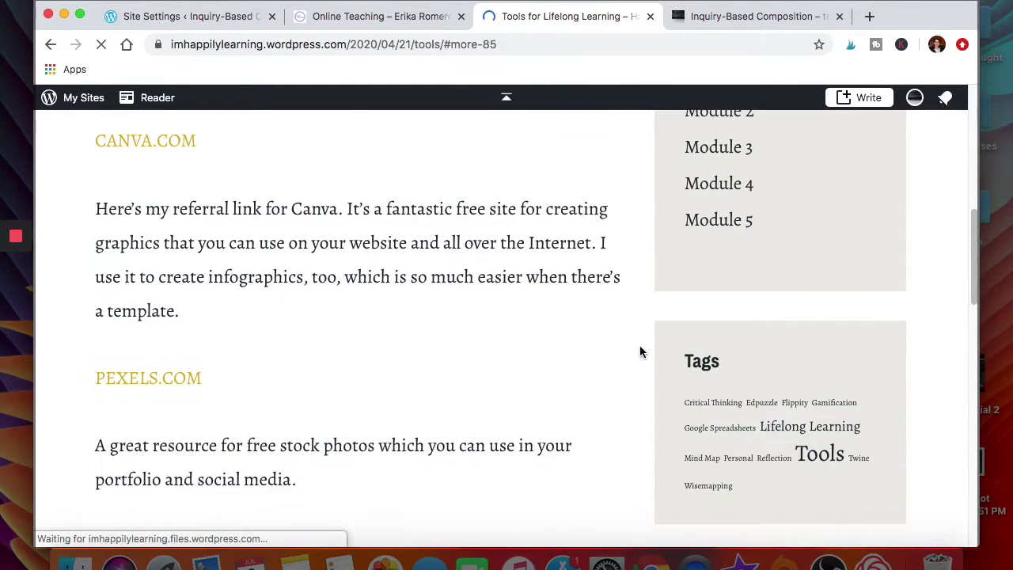
scroll(639, 345, "up", 10)
scroll(638, 351, "up", 1)
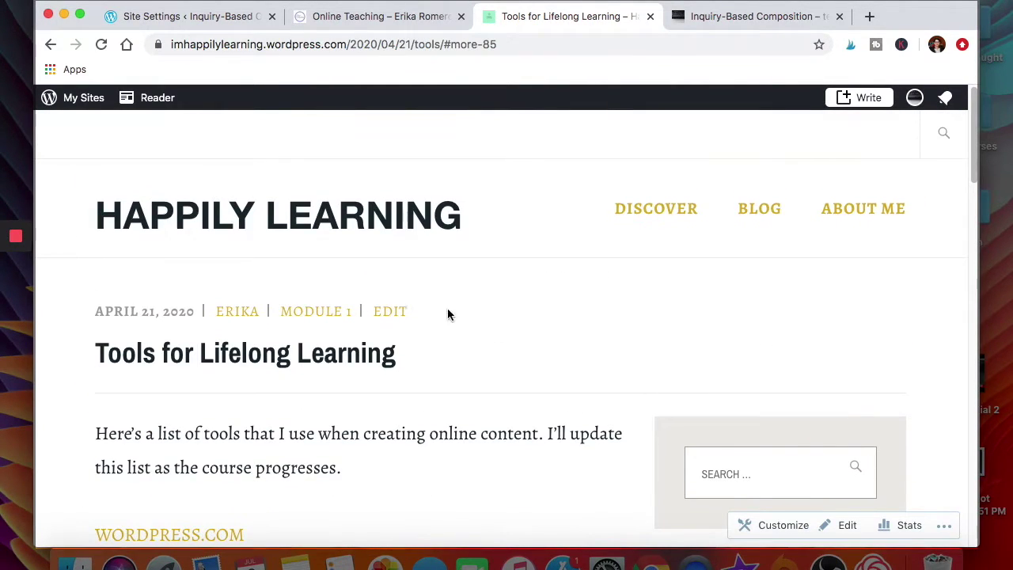
Return to the Happily Learning home page and examine its module categories, tags and featured module sections
left_click(403, 225)
scroll(782, 370, "down", 10)
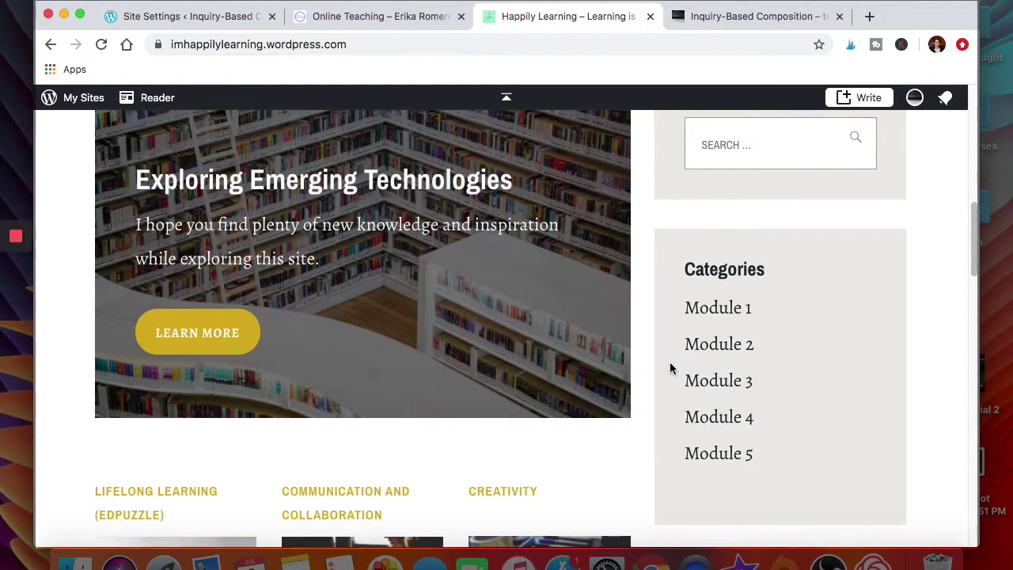
scroll(686, 391, "down", 3)
scroll(690, 395, "down", 2)
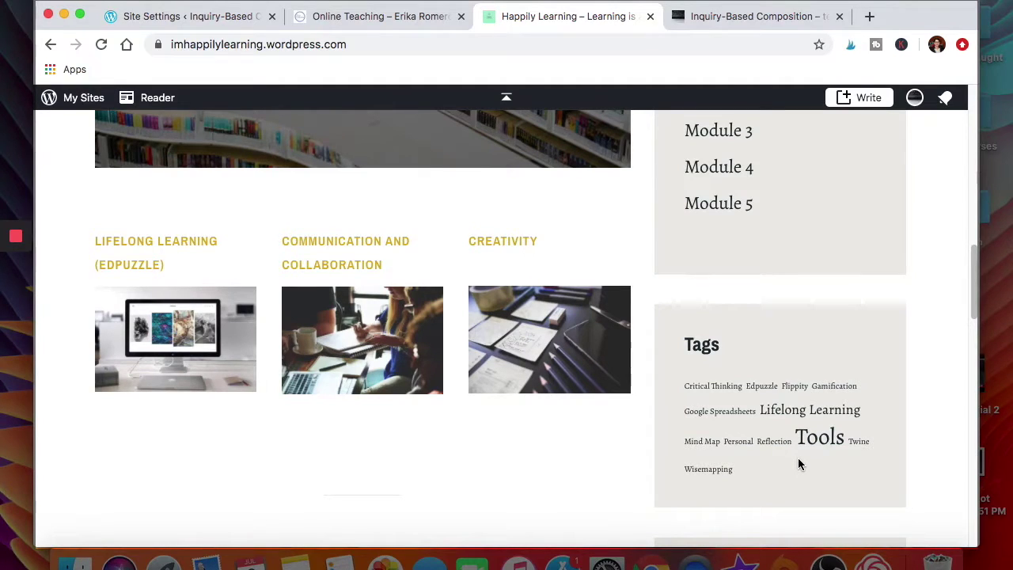
scroll(398, 404, "up", 10)
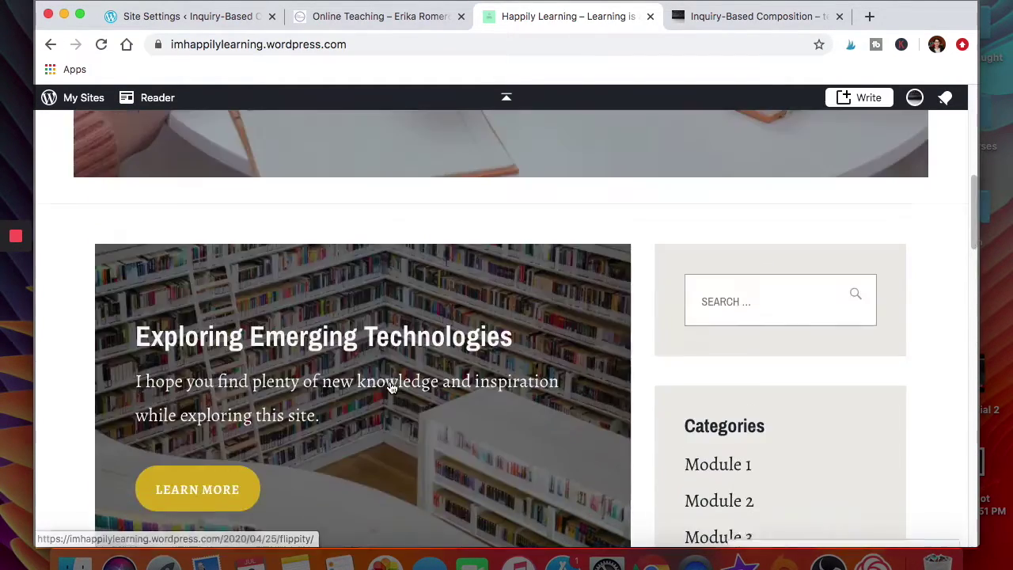
scroll(391, 388, "down", 5)
scroll(391, 388, "down", 7)
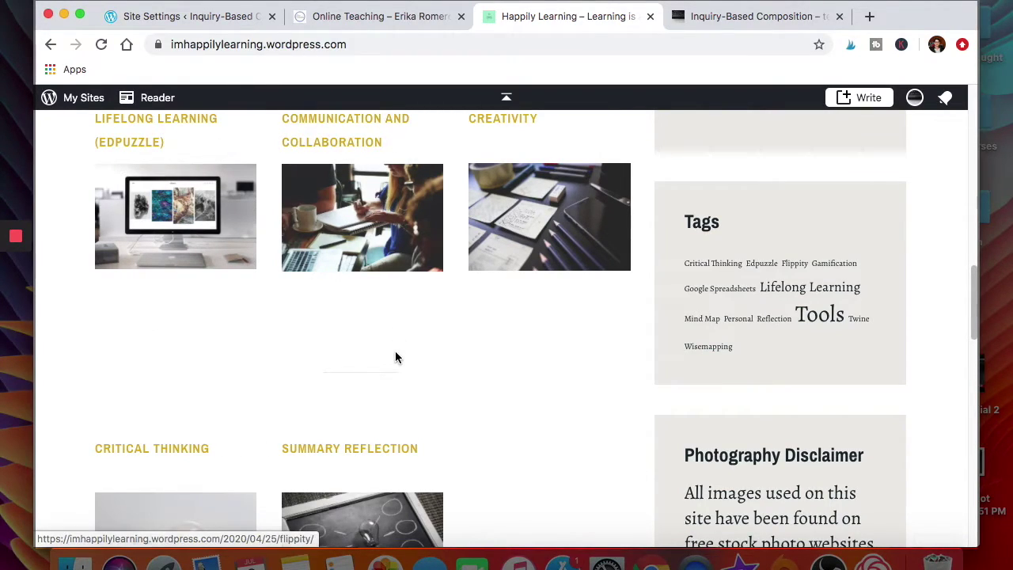
scroll(399, 360, "up", 5)
scroll(384, 345, "up", 2)
scroll(310, 345, "up", 3)
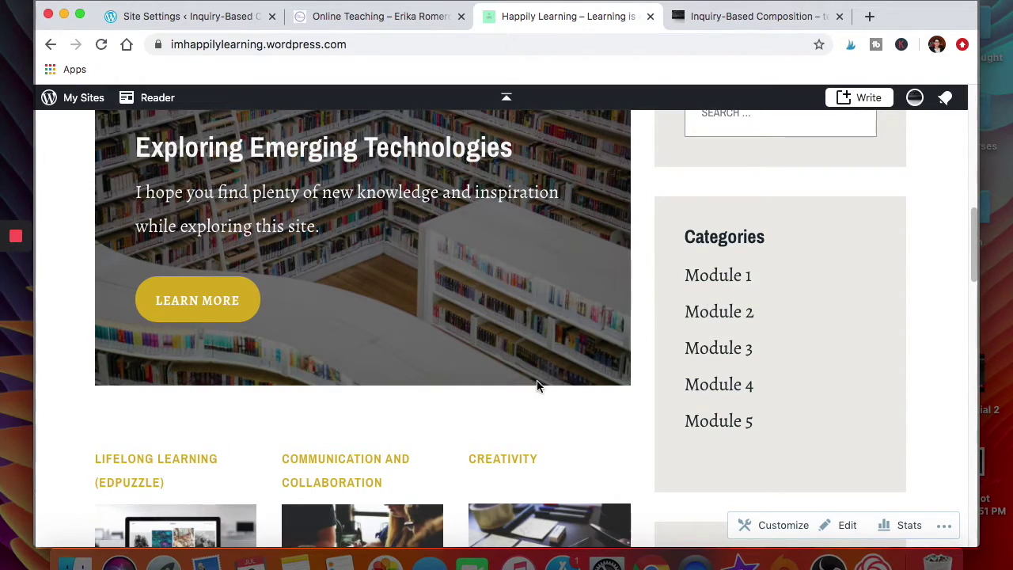
scroll(480, 367, "up", 10)
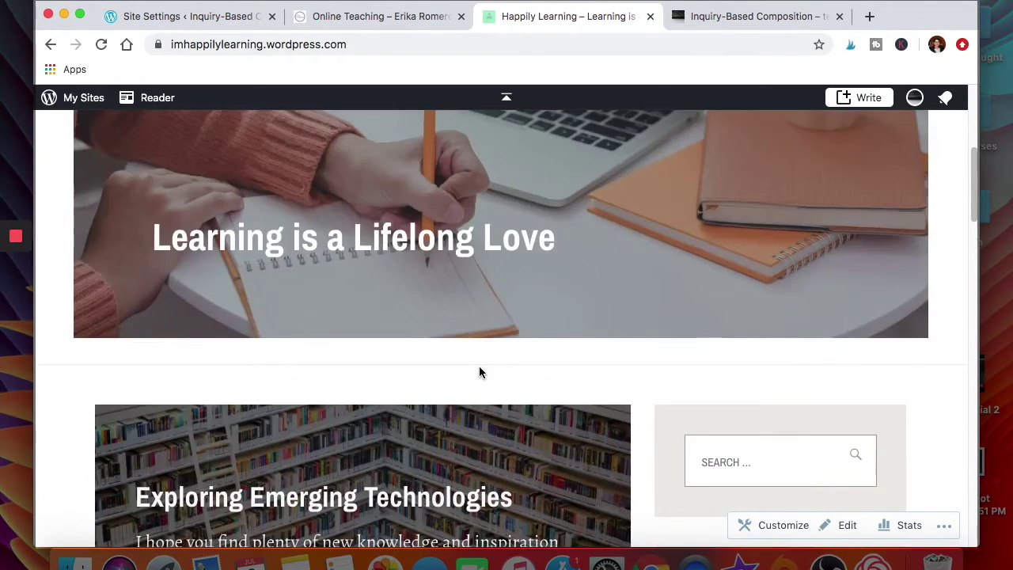
scroll(478, 371, "up", 2)
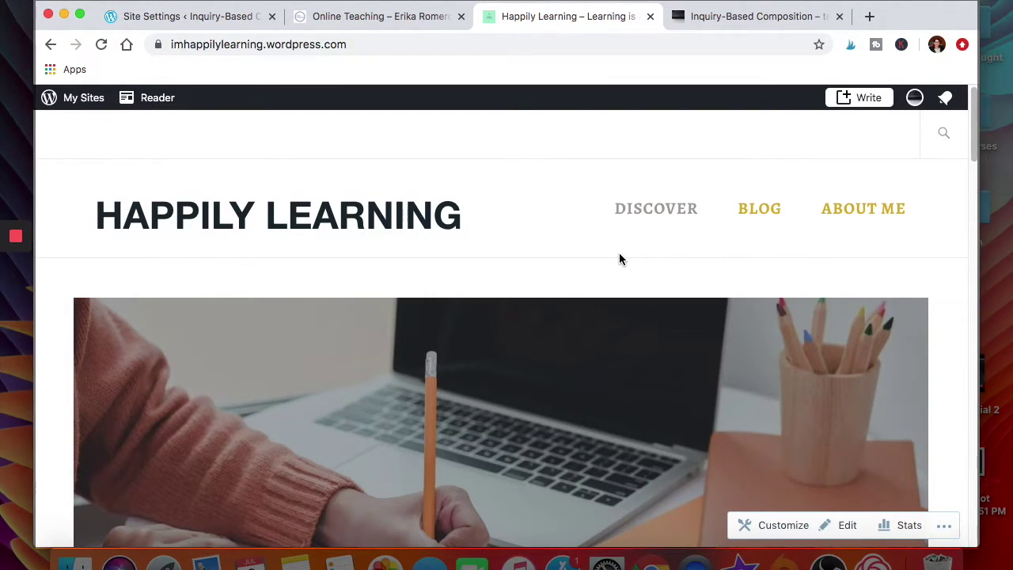
Open the About Me page of Happily Learning and review its ePortfolio welcome text and category list
left_click(878, 211)
scroll(440, 322, "down", 5)
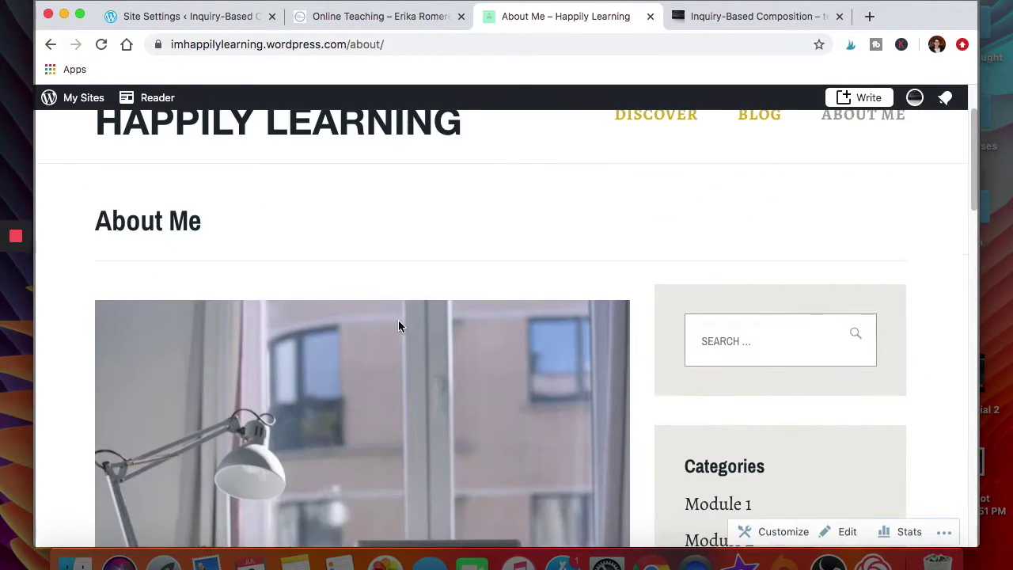
scroll(73, 360, "down", 3)
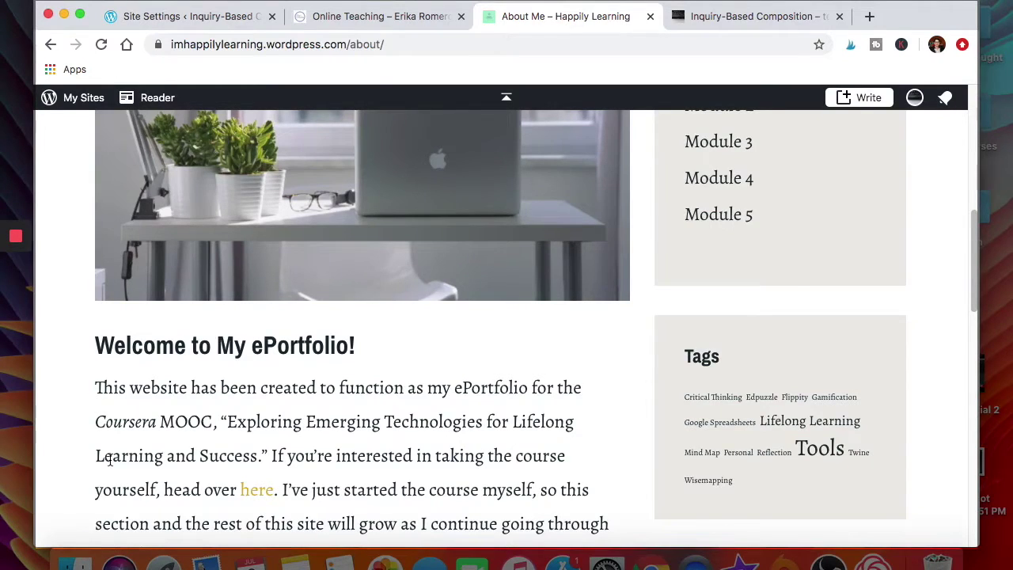
scroll(964, 234, "up", 5)
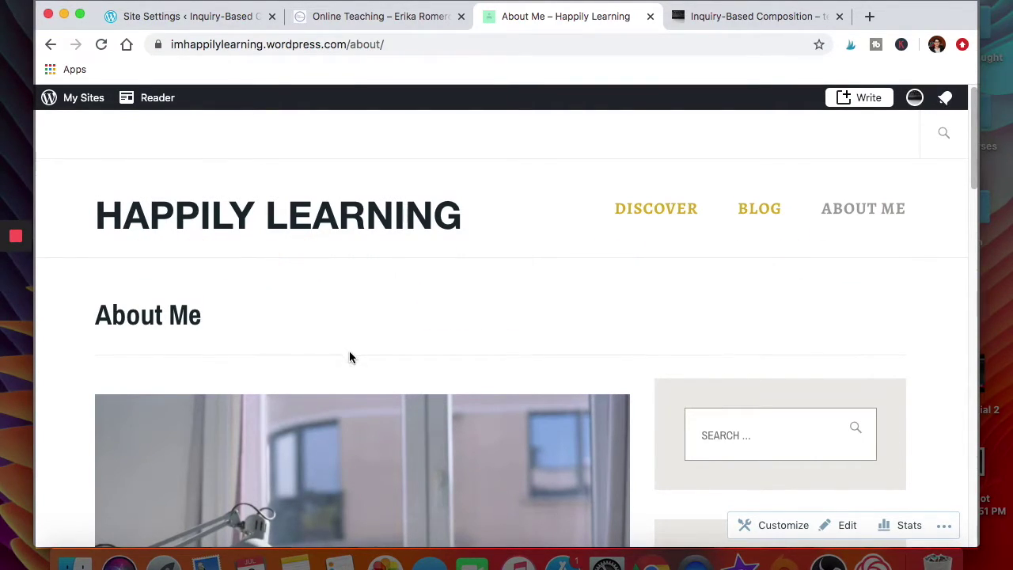
scroll(712, 412, "down", 5)
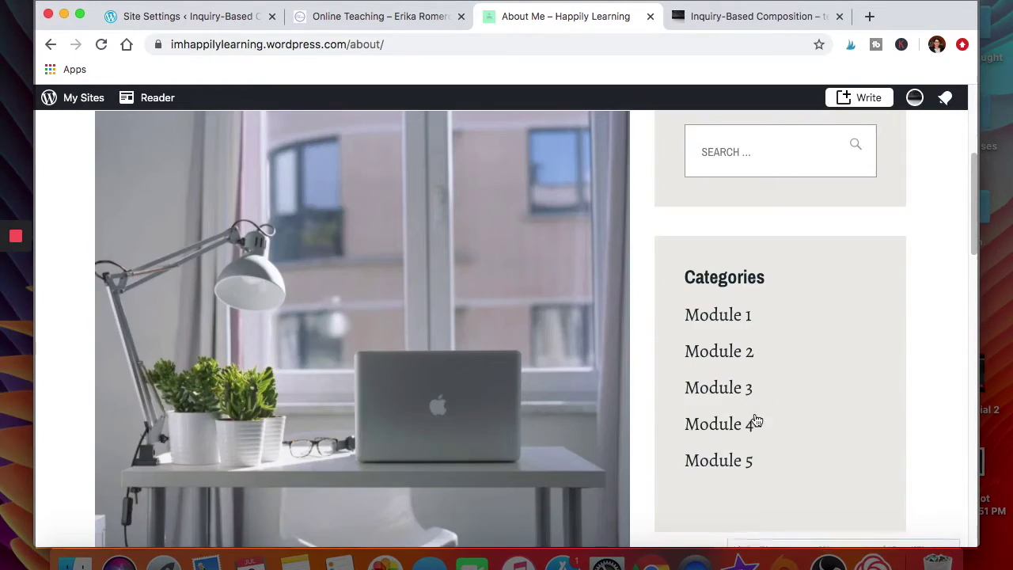
scroll(739, 309, "up", 5)
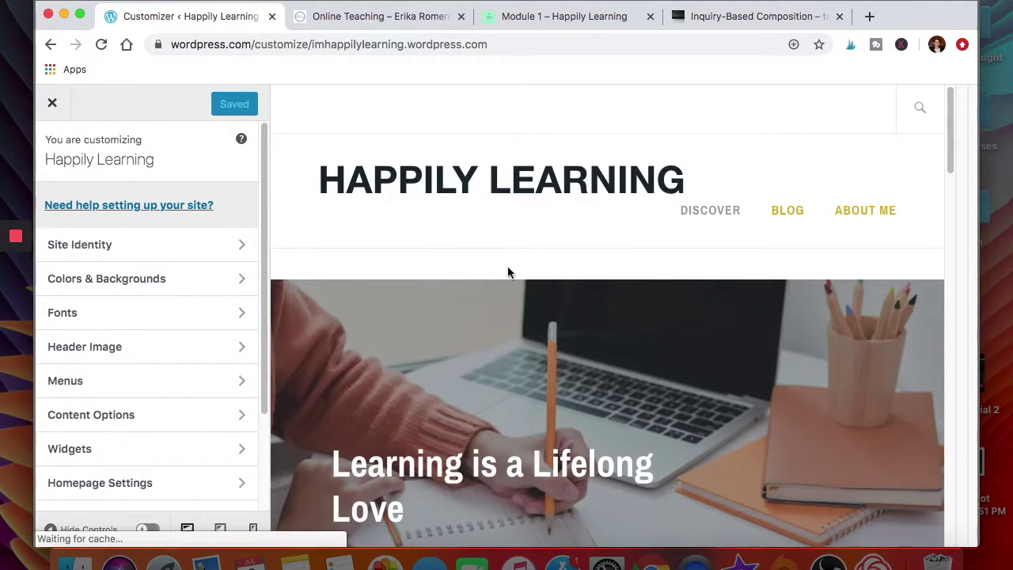
Add the Module 1 category to Happily Learning's Primary menu in the Customizer and check the site preview
left_click(78, 381)
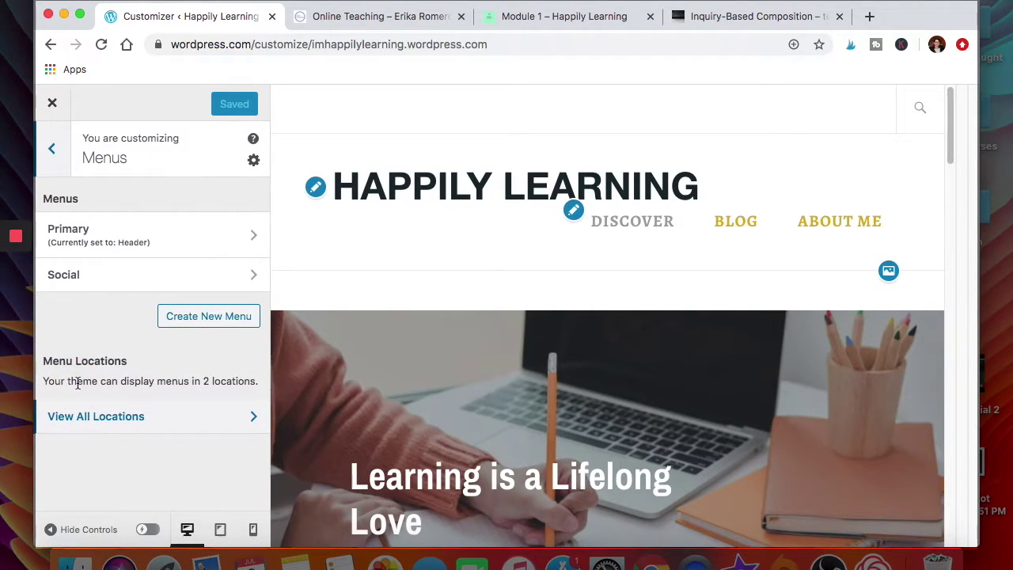
left_click(94, 243)
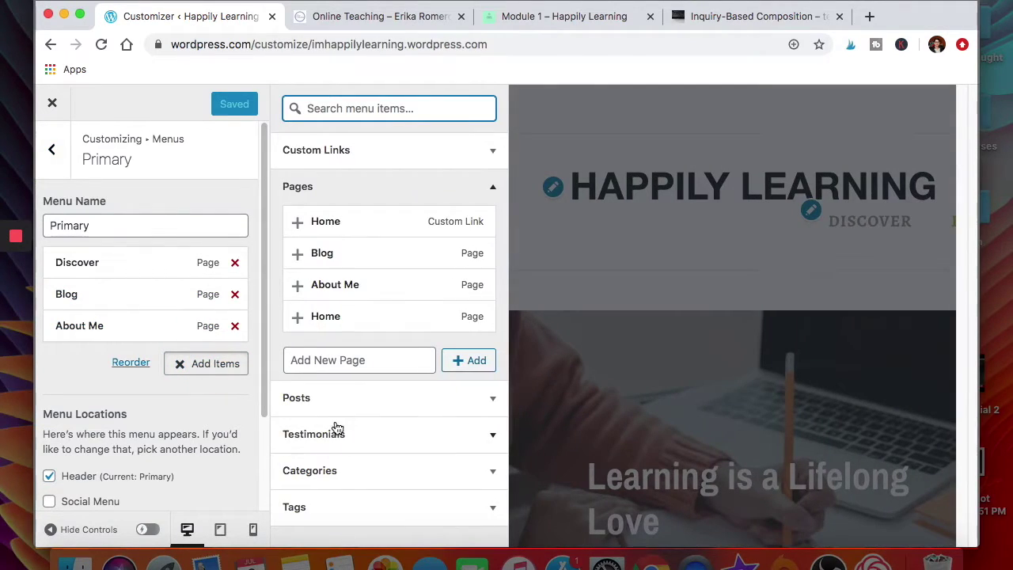
left_click(486, 472)
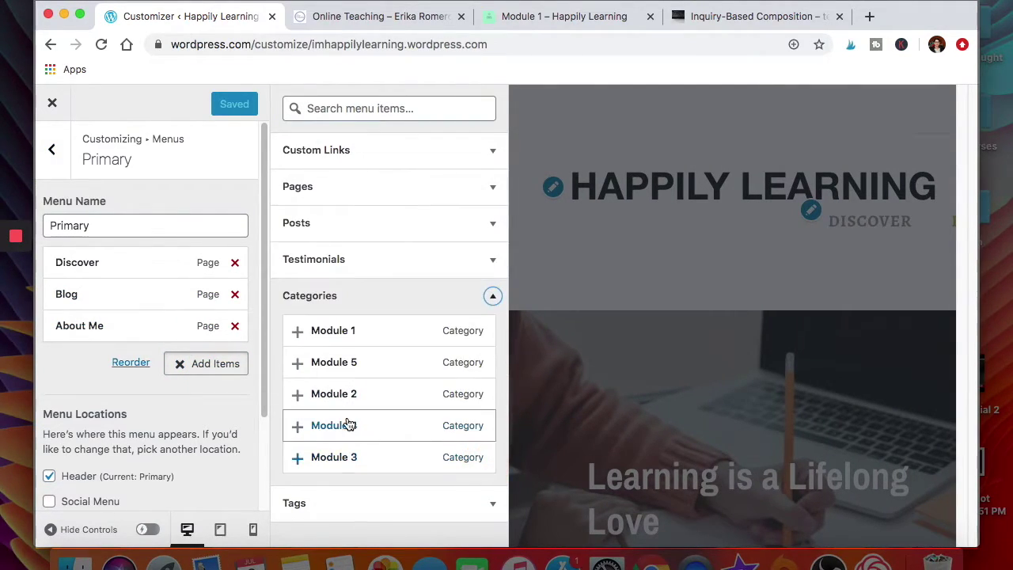
left_click(296, 332)
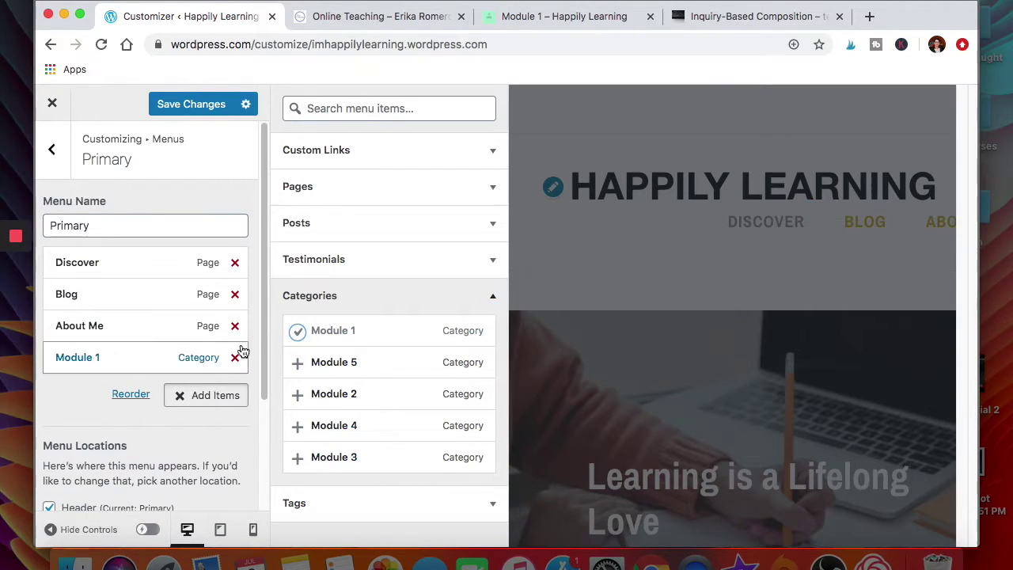
left_click(653, 261)
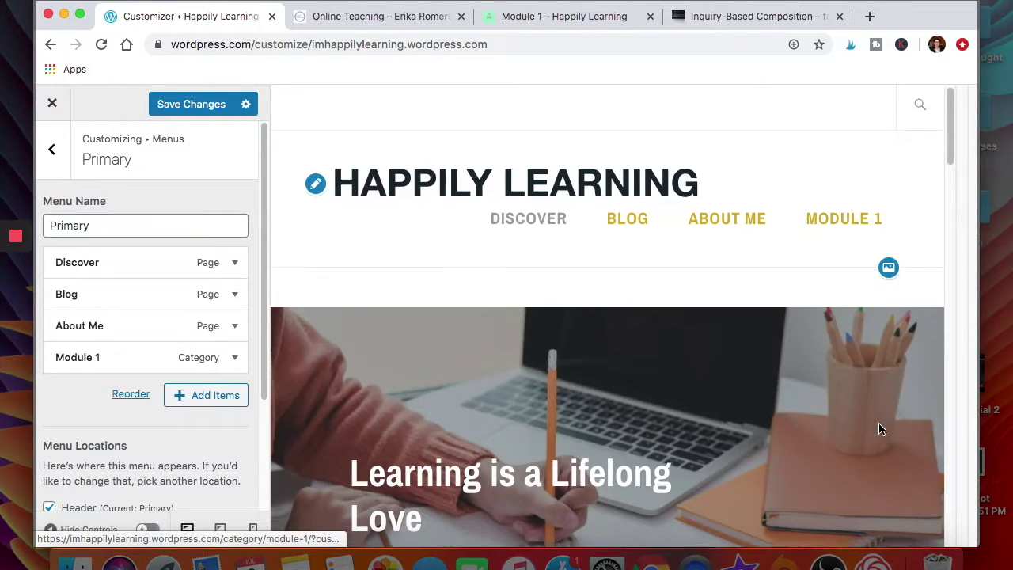
scroll(878, 427, "down", 7)
scroll(866, 475, "up", 7)
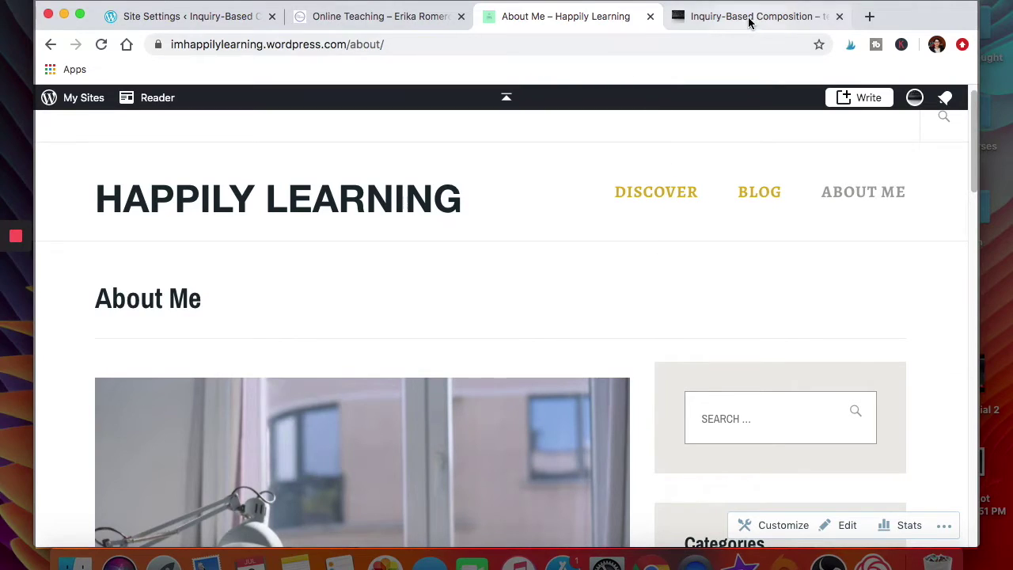
Switch to the published Inquiry-Based Composition site and look through the posts on its home page
left_click(685, 16)
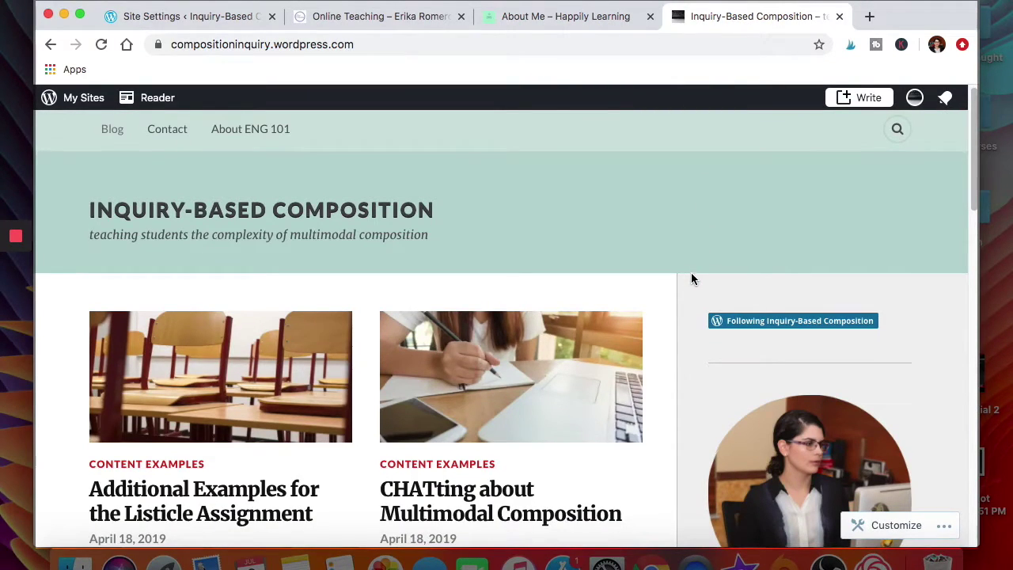
scroll(691, 277, "down", 2)
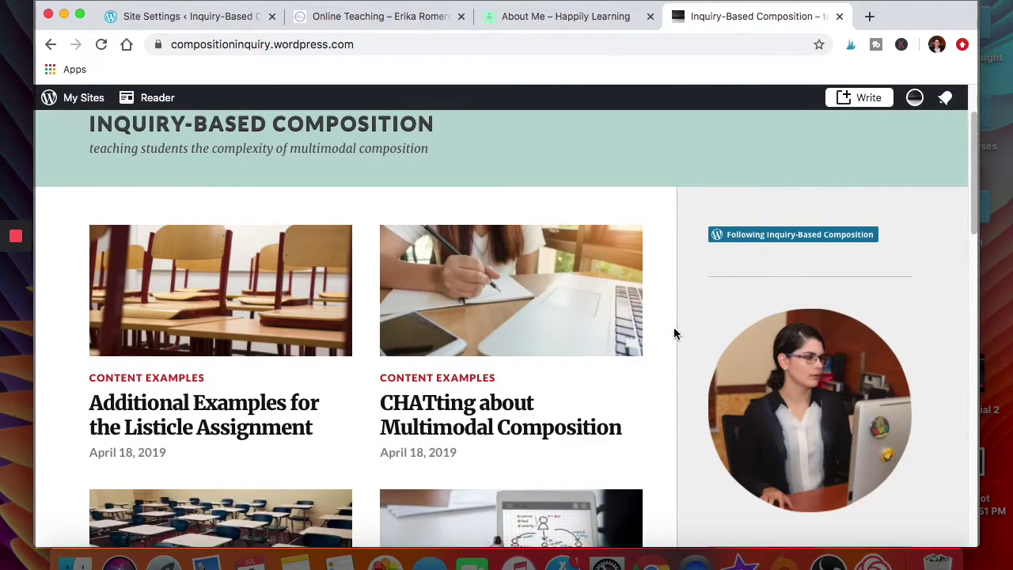
scroll(366, 431, "down", 6)
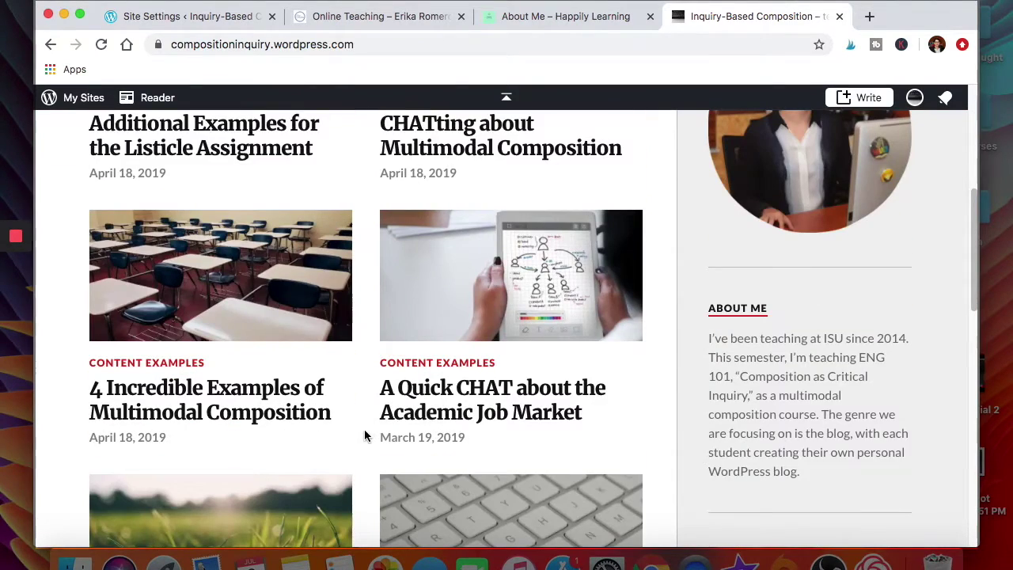
Open the post "4 Incredible Examples of Multimodal Composition" and read through to its fourth example, Black Mirror: Bandersnatch
left_click(272, 417)
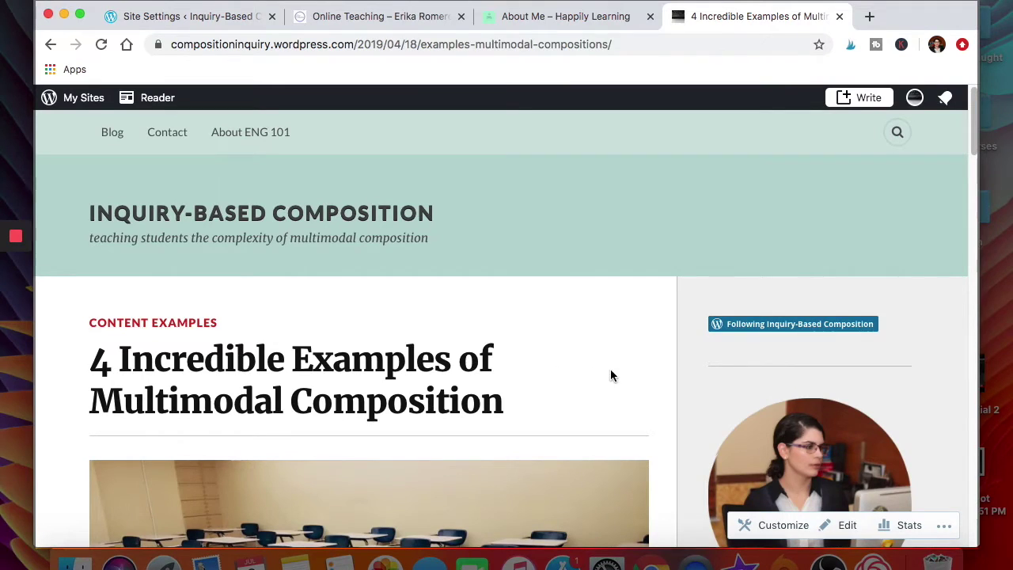
scroll(622, 375, "down", 4)
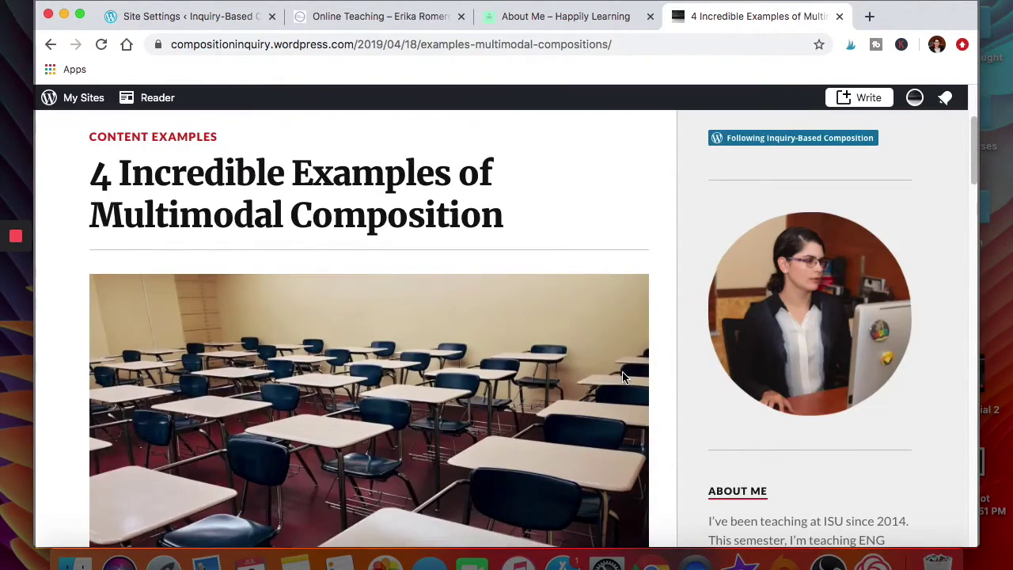
scroll(622, 377, "down", 10)
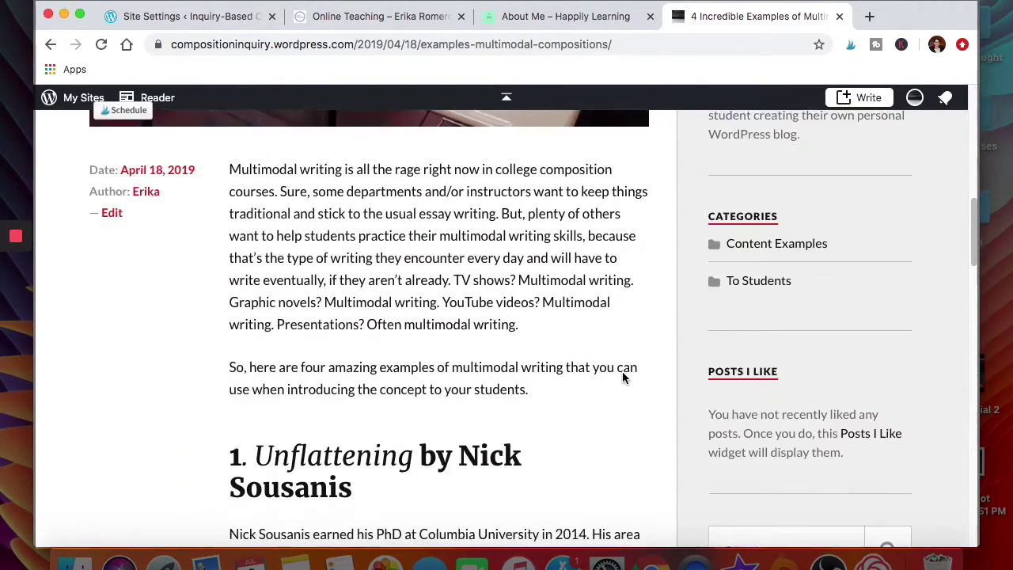
scroll(622, 377, "down", 10)
scroll(622, 375, "down", 7)
scroll(622, 375, "down", 8)
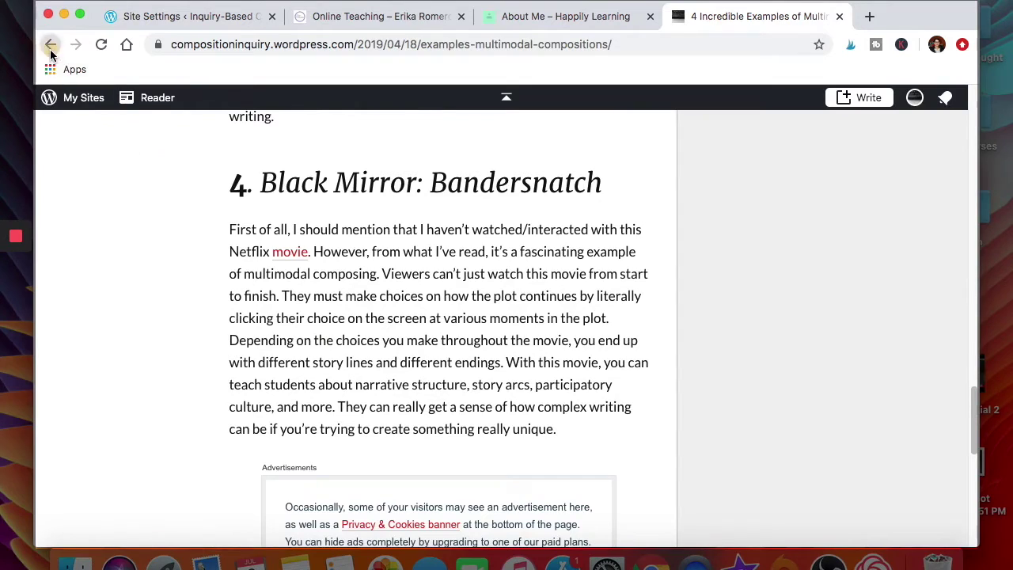
Open the post "A Quick CHAT about the Academic Job Market" and read through its infographic and the section on transferring knowledge outside the classroom
left_click(51, 45)
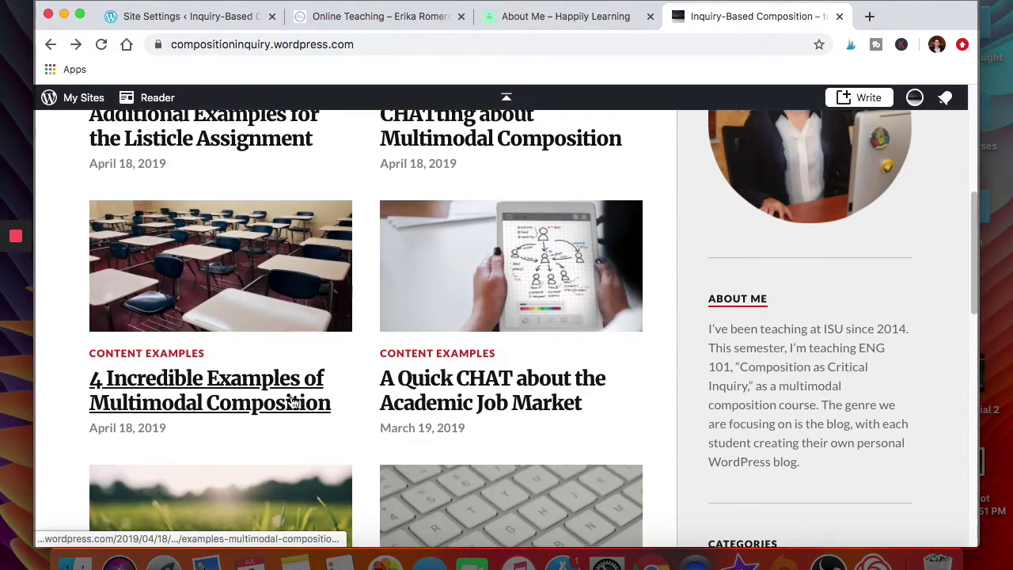
scroll(293, 402, "down", 1)
left_click(500, 346)
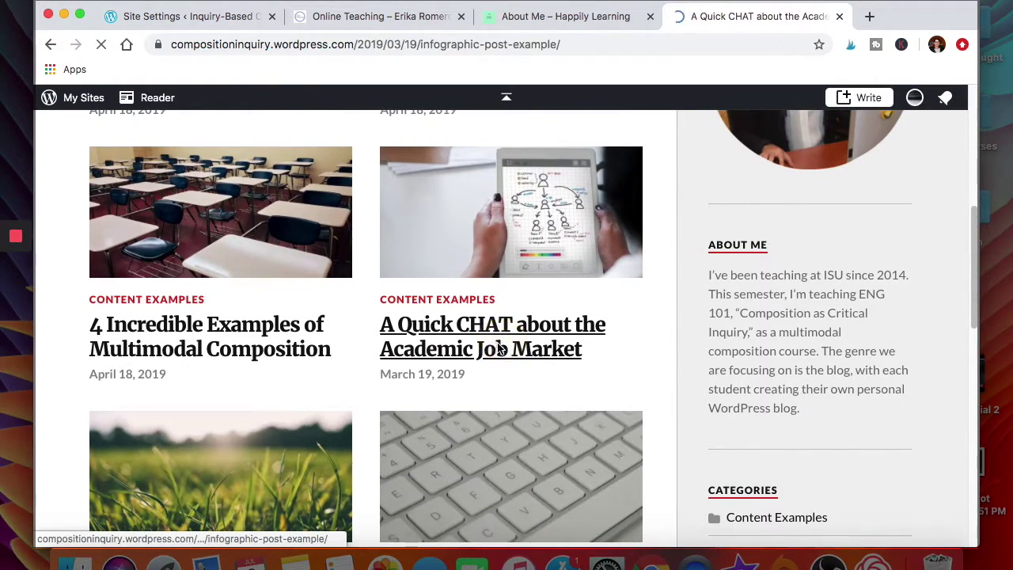
scroll(72, 434, "down", 4)
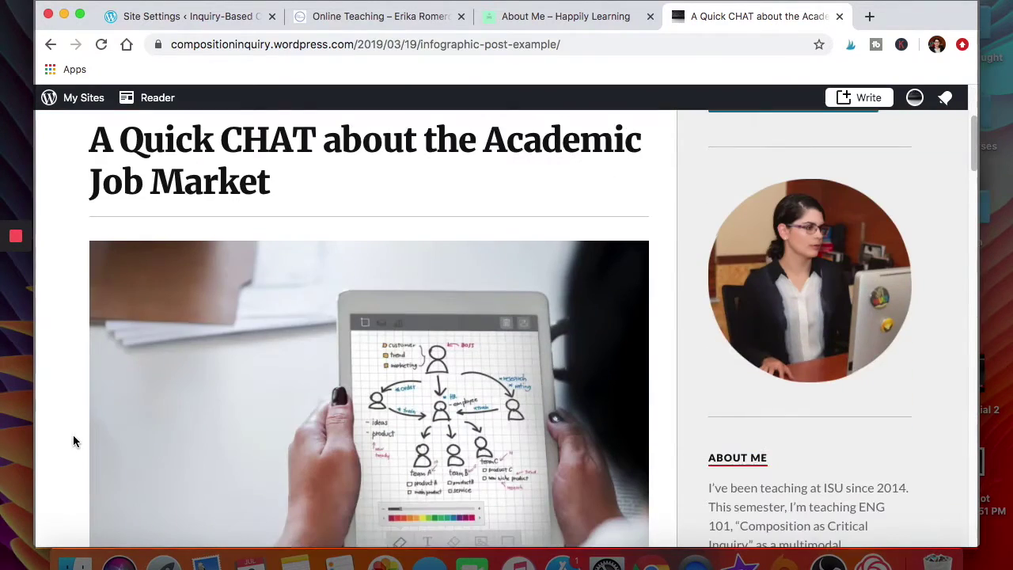
scroll(73, 435, "down", 10)
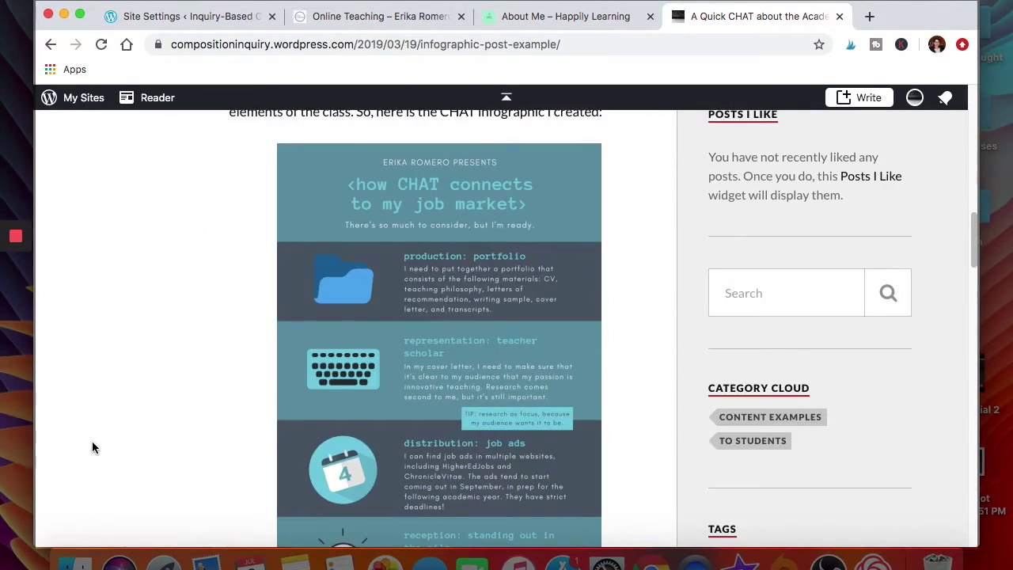
scroll(401, 286, "down", 8)
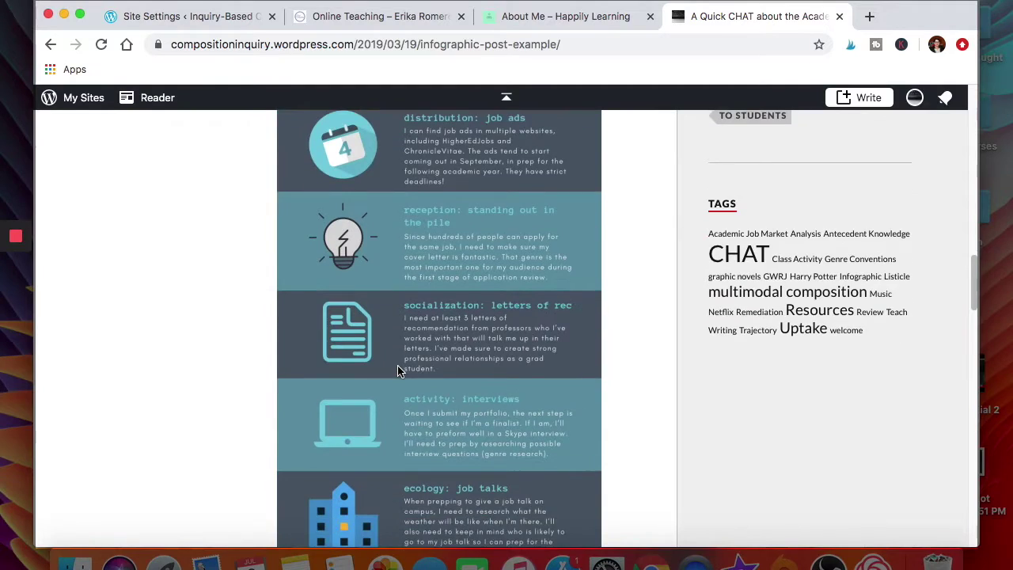
scroll(398, 370, "down", 7)
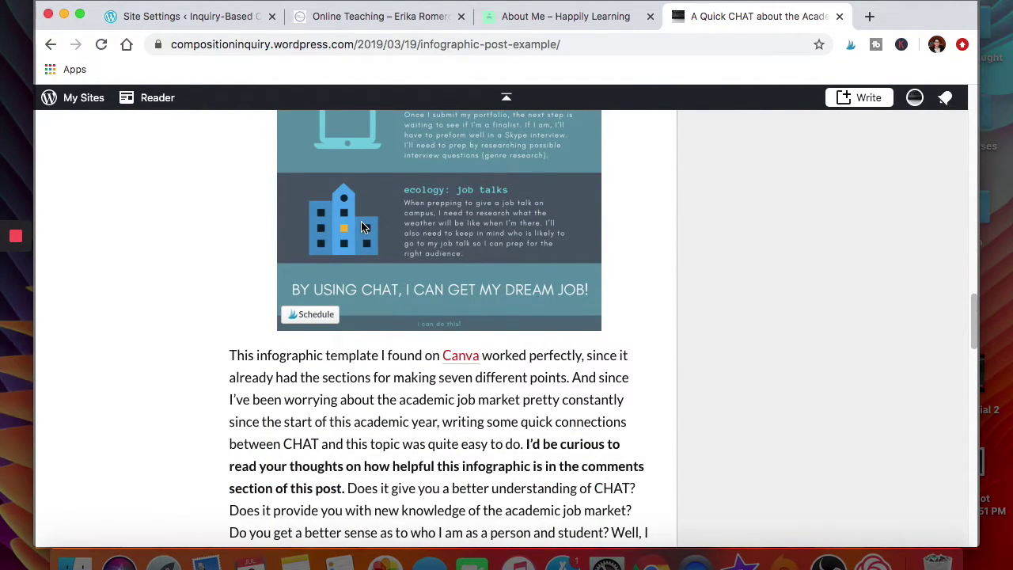
scroll(203, 326, "down", 2)
scroll(204, 326, "down", 12)
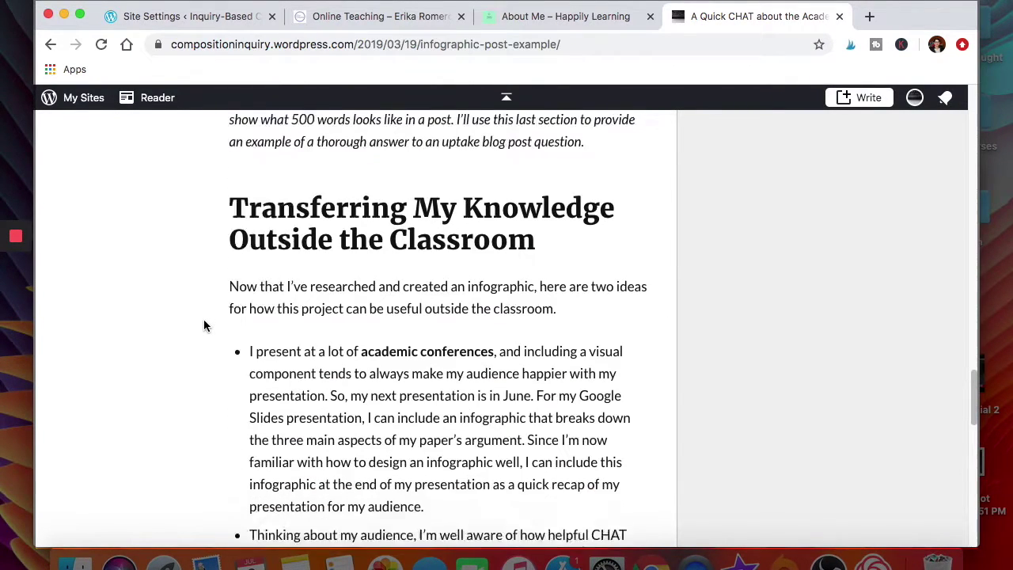
scroll(203, 326, "down", 14)
scroll(203, 326, "up", 13)
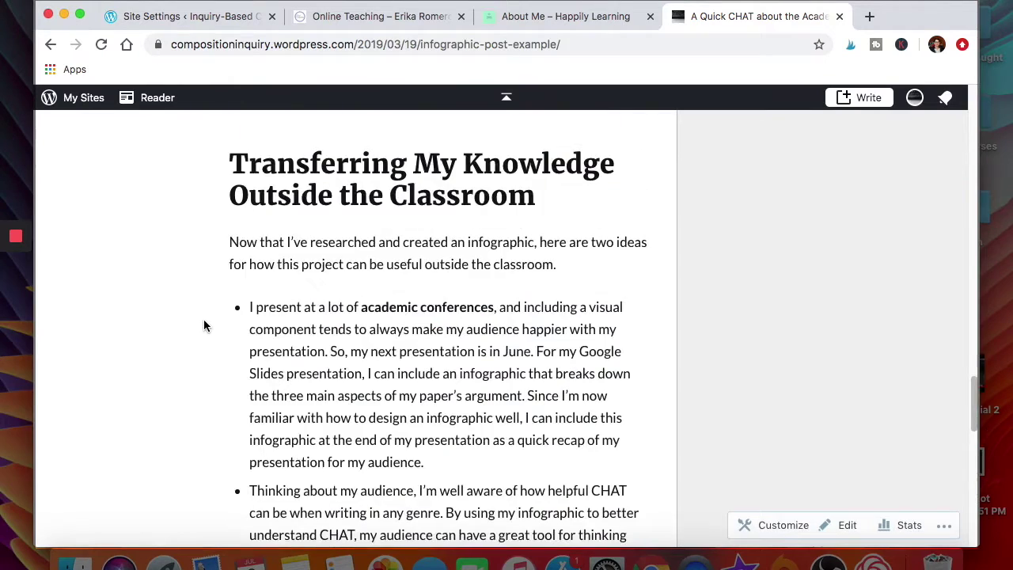
scroll(204, 324, "up", 20)
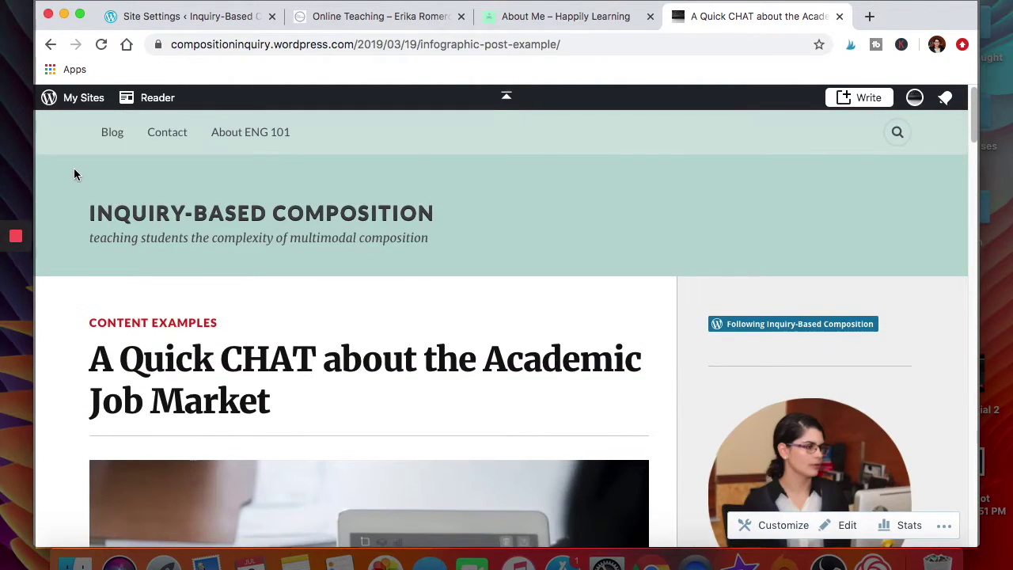
Return to the Inquiry-Based Composition home page and look over its header and first posts
left_click(51, 45)
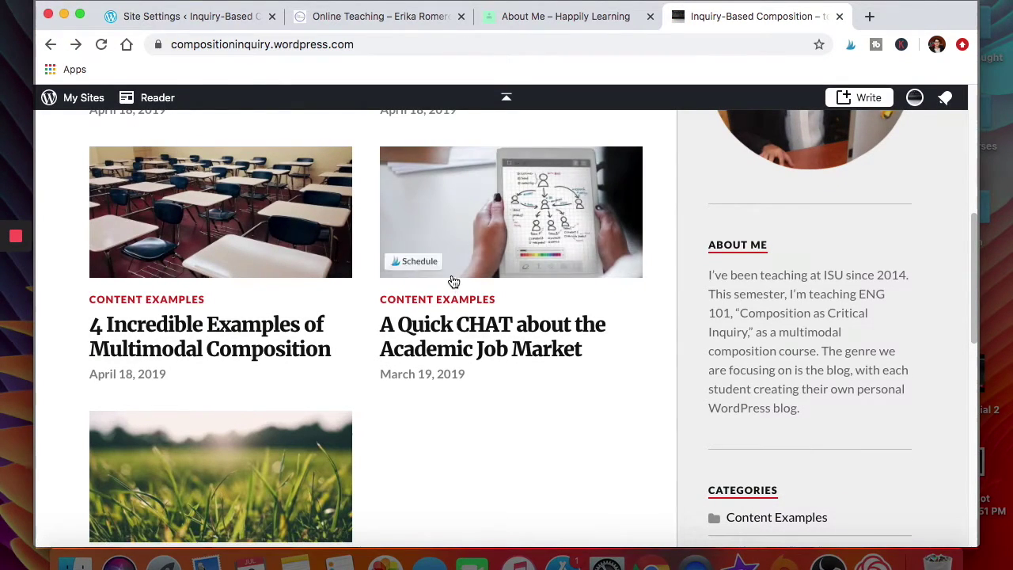
scroll(667, 287, "up", 1)
scroll(667, 287, "up", 5)
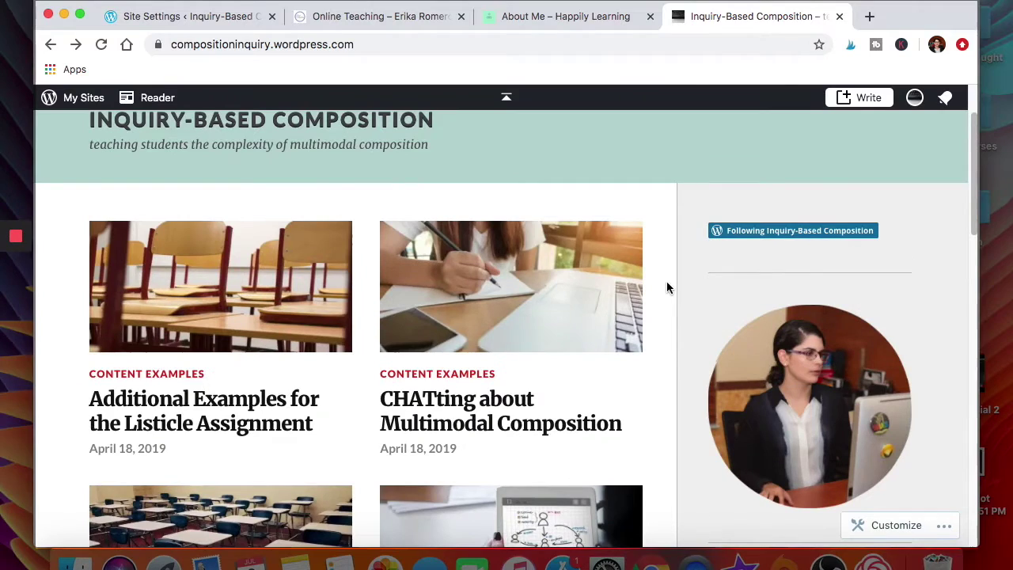
scroll(664, 288, "up", 1)
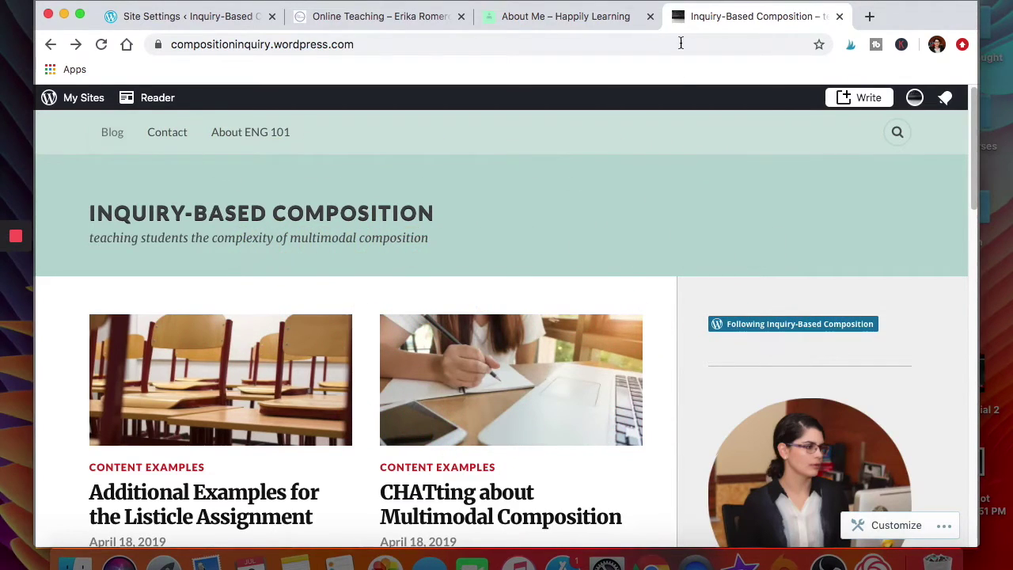
Switch to Happily Learning's About Me page and review its site navigation and its module category list
left_click(577, 16)
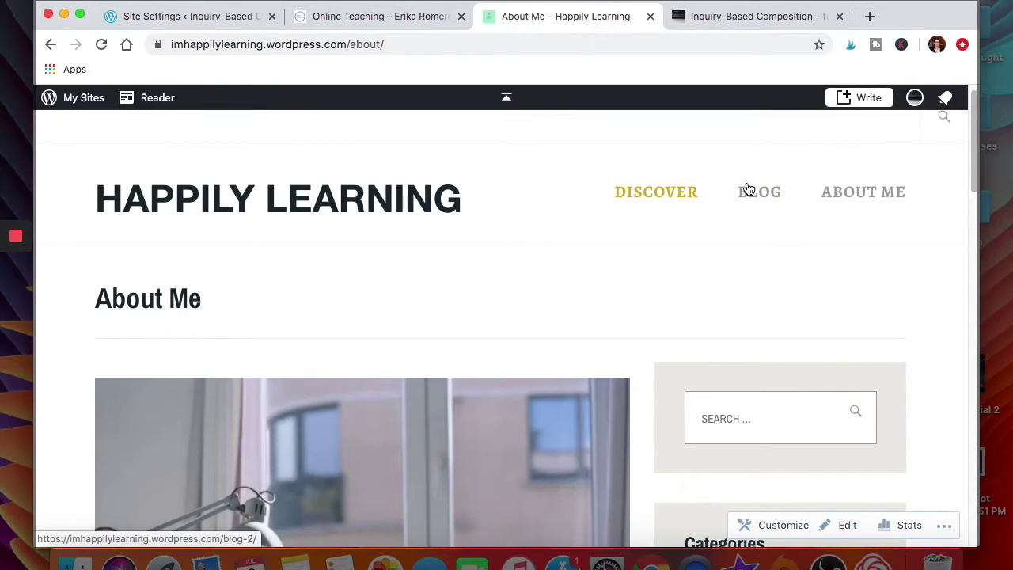
scroll(786, 420, "down", 3)
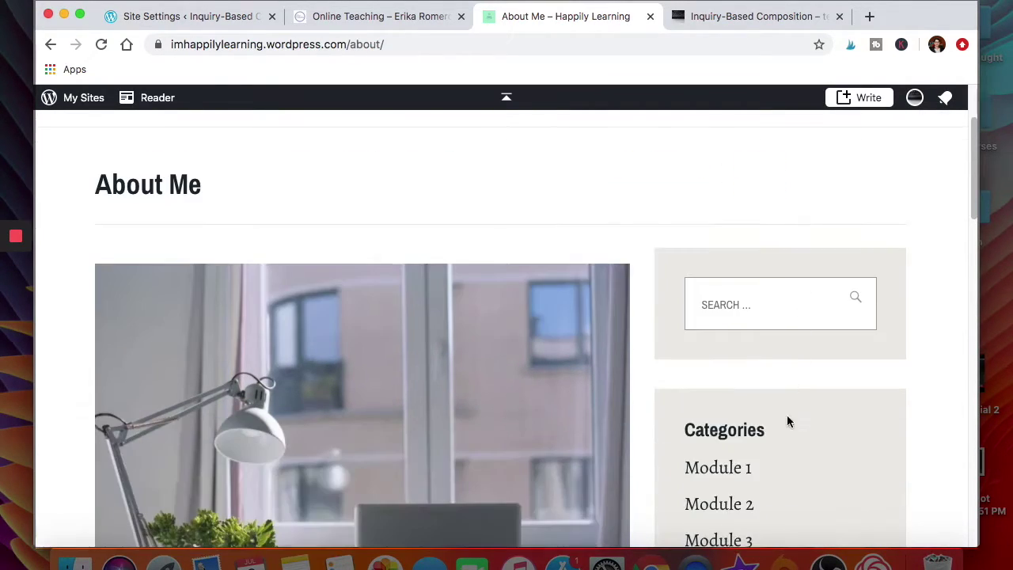
scroll(720, 425, "up", 3)
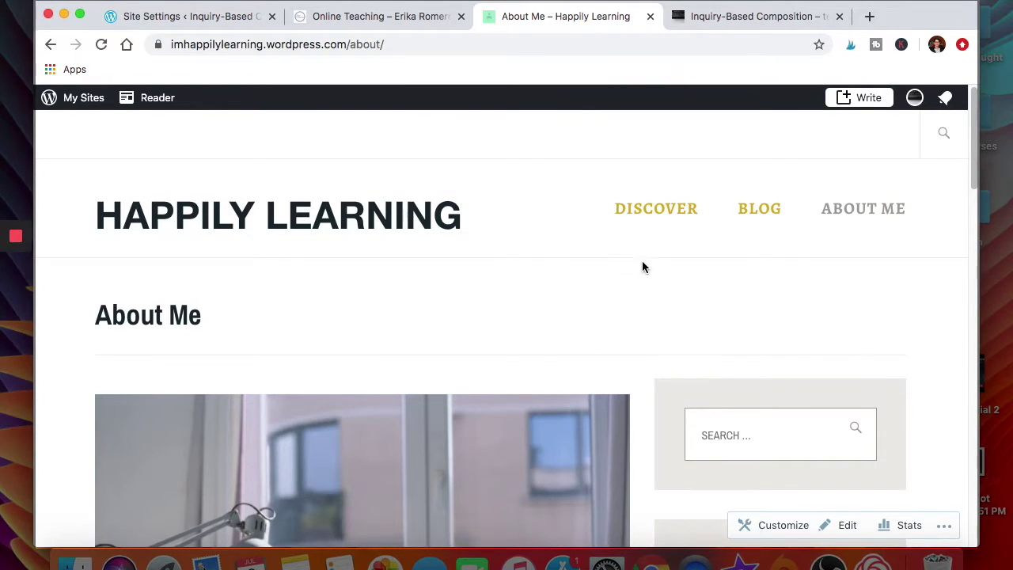
scroll(728, 312, "down", 4)
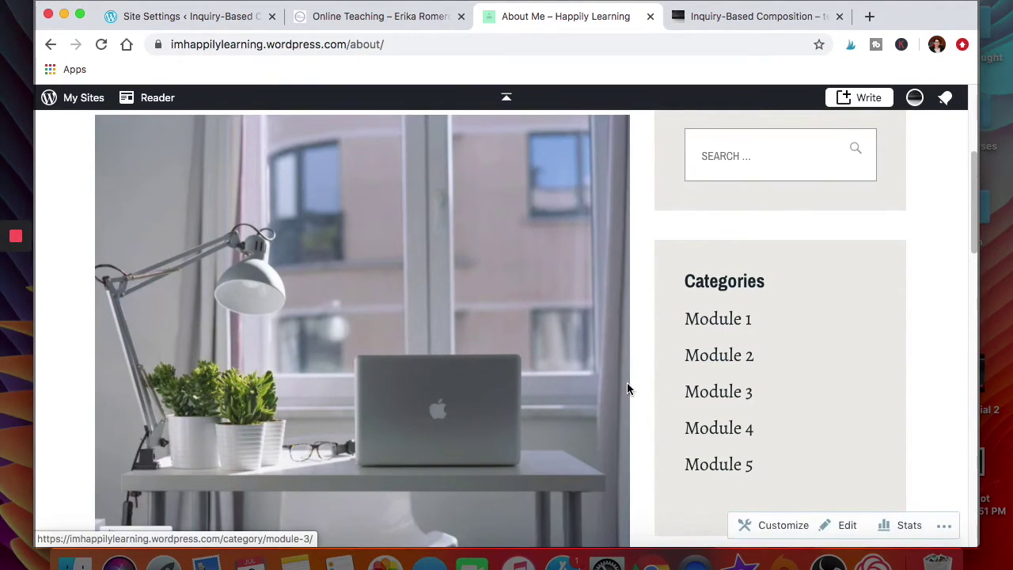
scroll(629, 345, "up", 2)
scroll(630, 345, "up", 2)
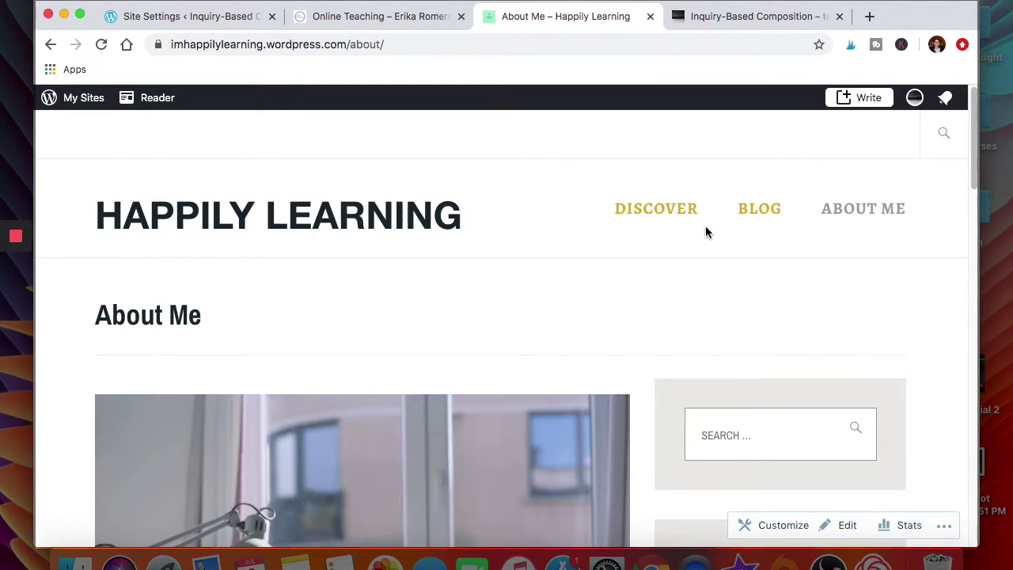
Start an invitation to the Inquiry-Based Composition team from the dashboard's People page and set the role to Author
key("ctrl+Tab")
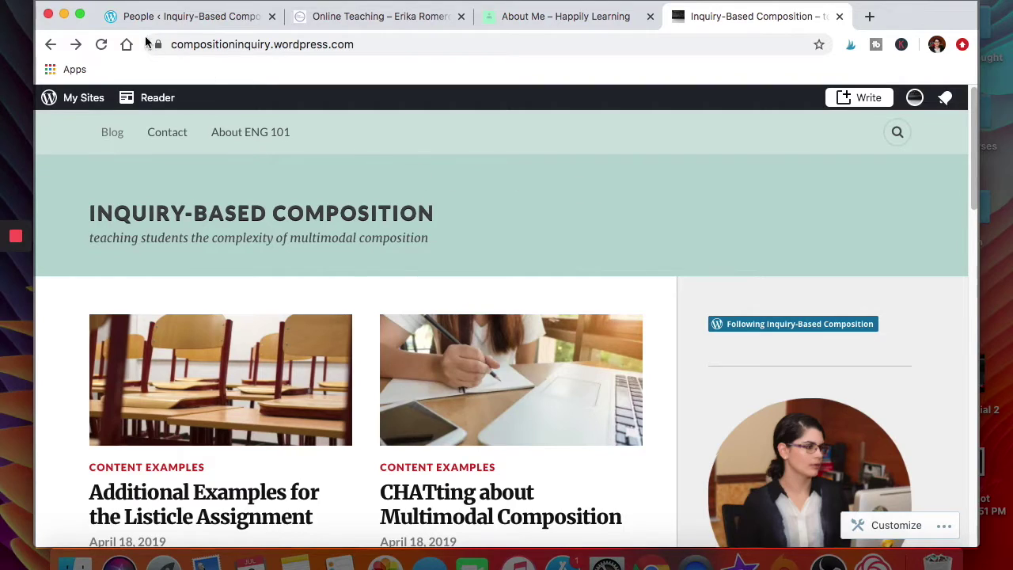
left_click(163, 17)
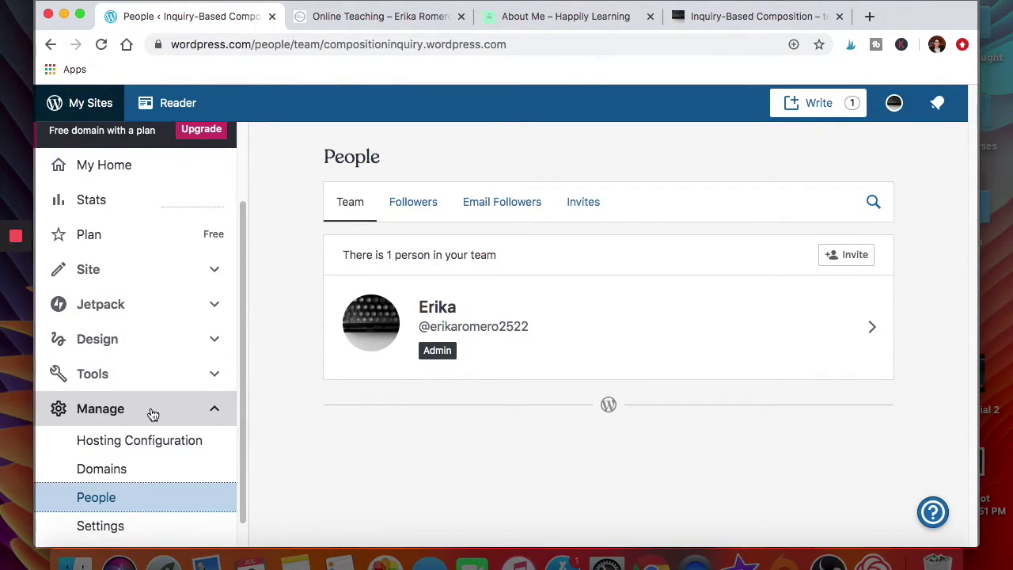
scroll(118, 432, "down", 1)
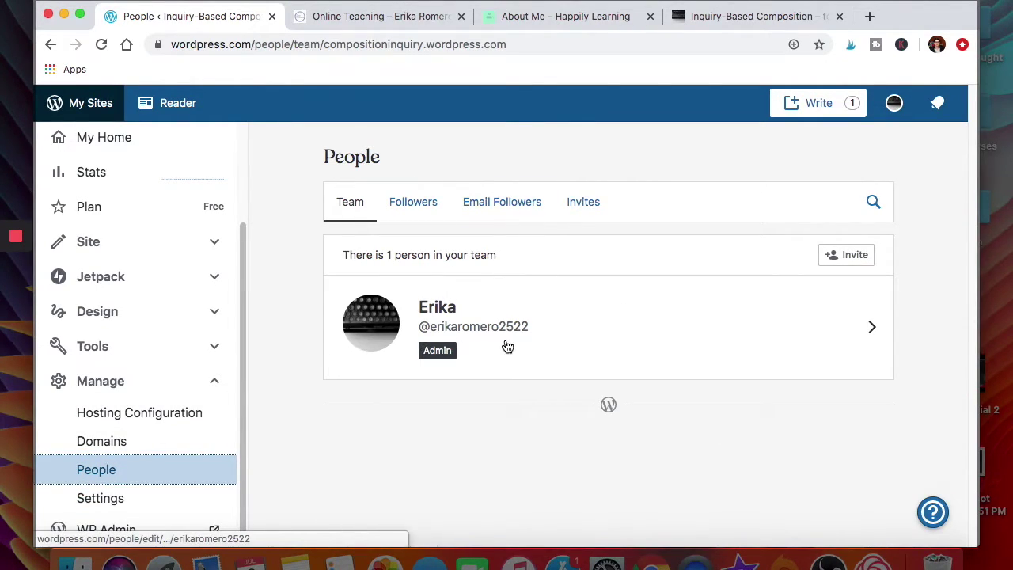
left_click(855, 261)
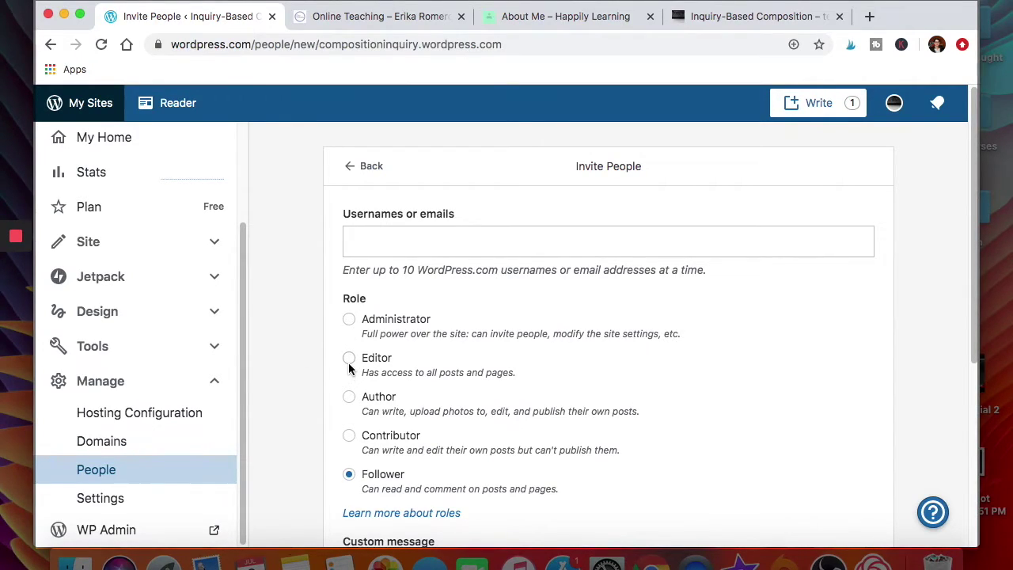
scroll(346, 408, "down", 1)
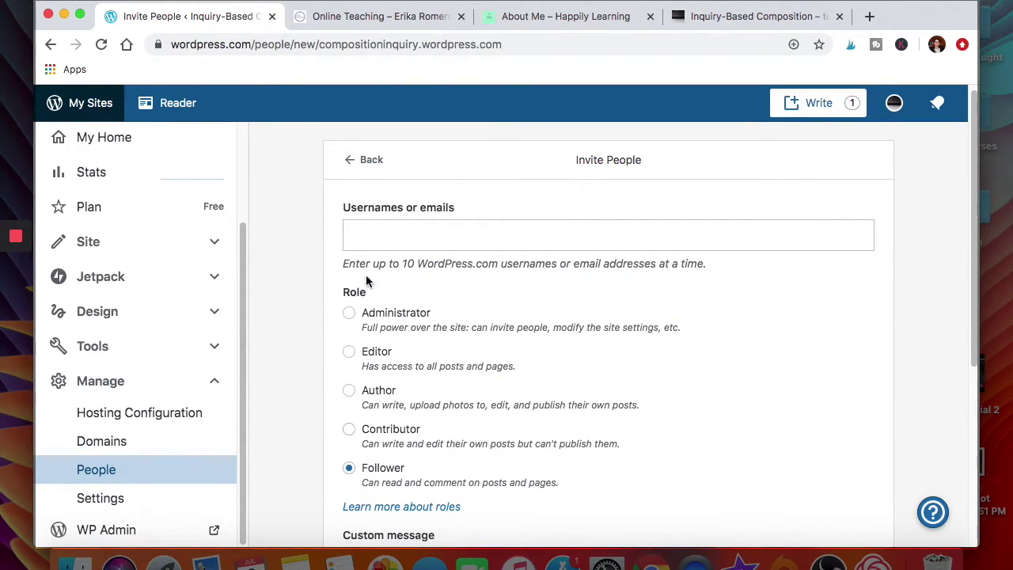
left_click(352, 393)
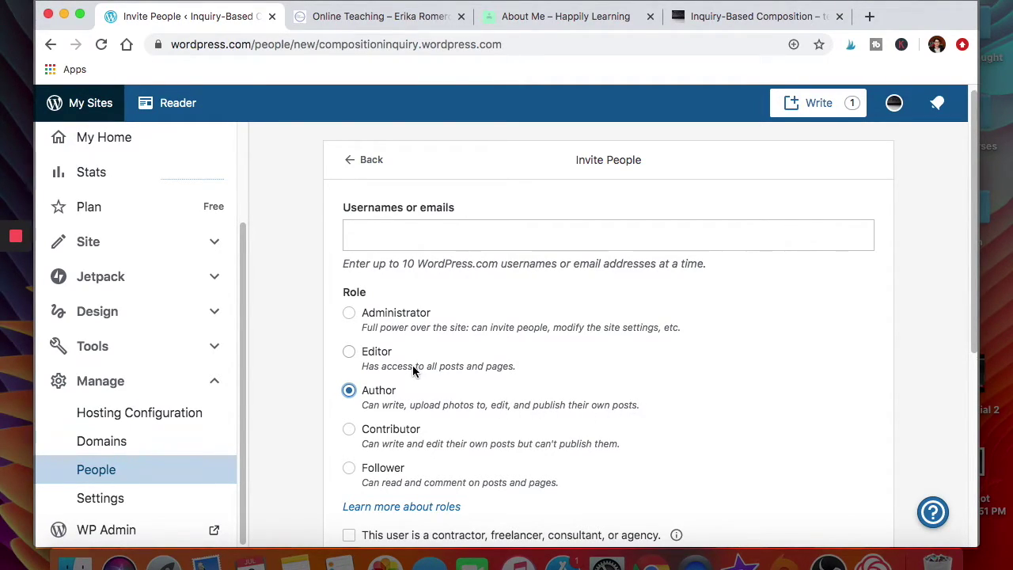
Review the rest of the Invite People form, including the custom message field and the role descriptions
scroll(335, 405, "down", 2)
scroll(335, 404, "down", 5)
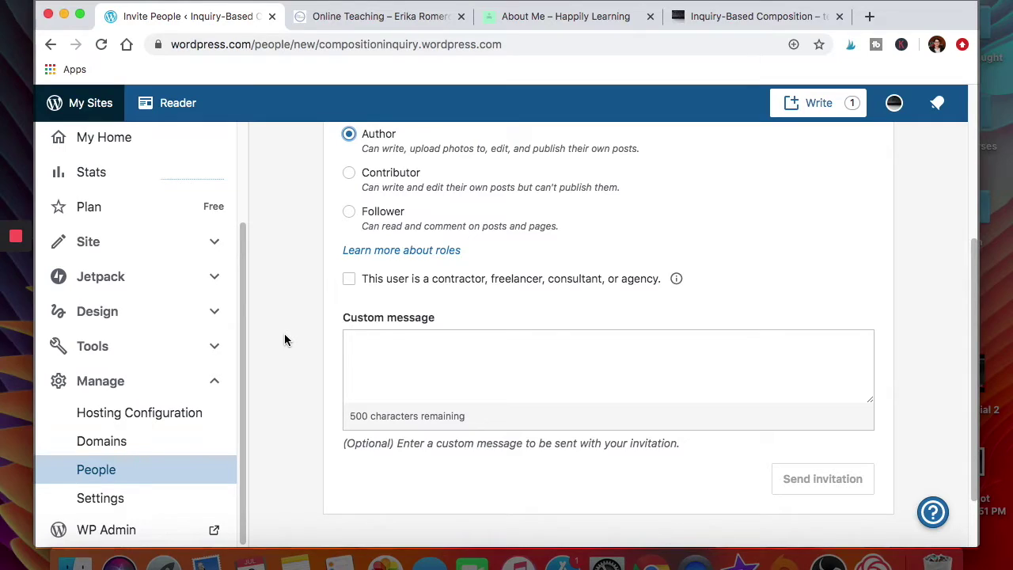
scroll(286, 339, "up", 1)
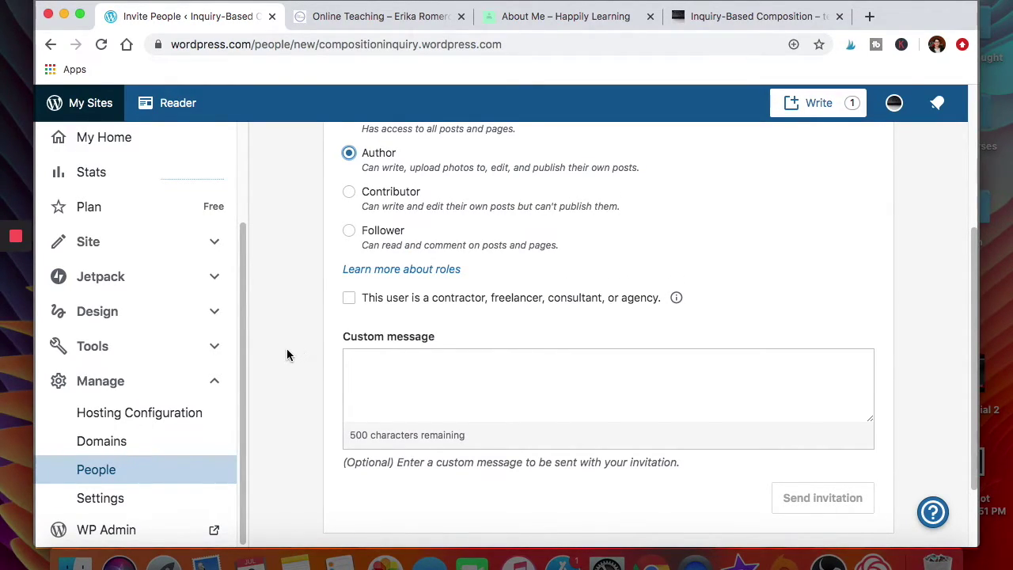
scroll(282, 350, "up", 5)
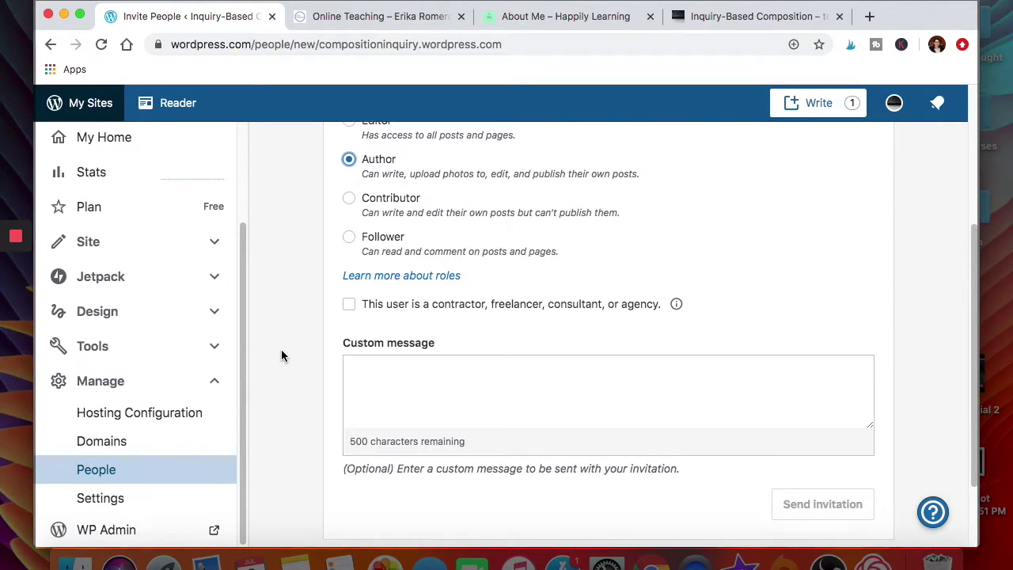
scroll(281, 355, "up", 1)
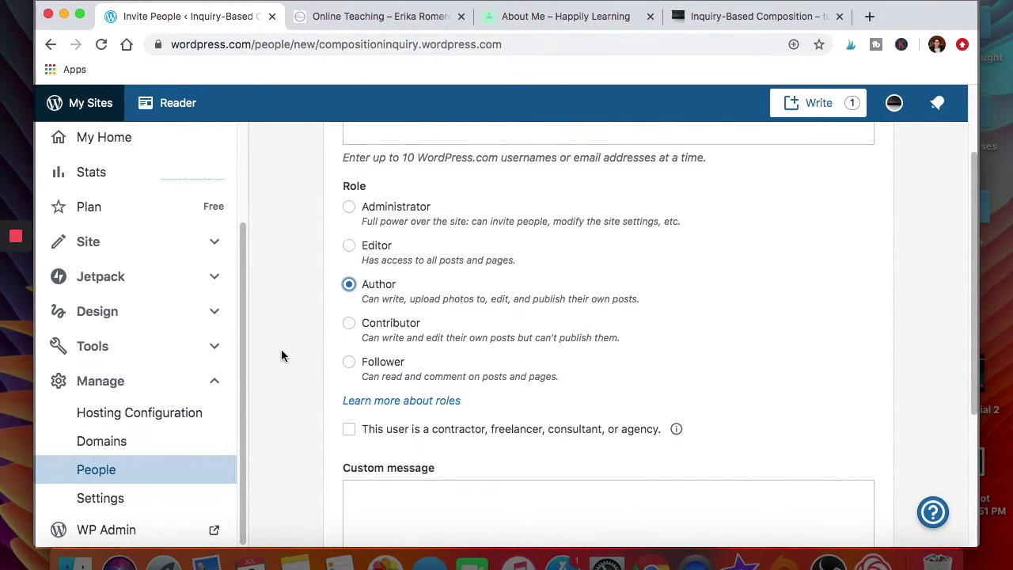
scroll(292, 376, "up", 4)
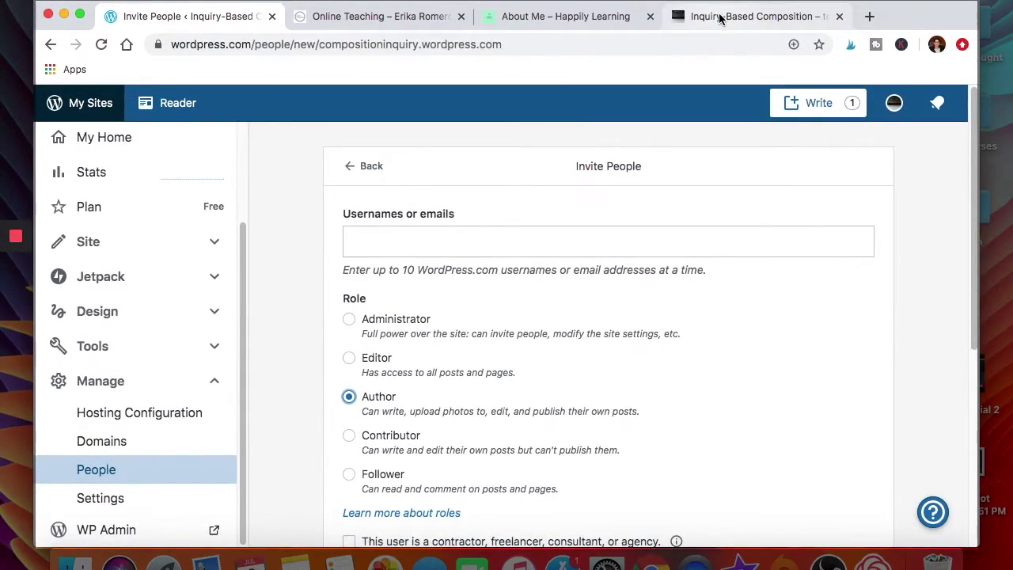
Revisit the Inquiry-Based Composition home page and Happily Learning's About Me page, and return to the WordPress.com dashboard
left_click(720, 17)
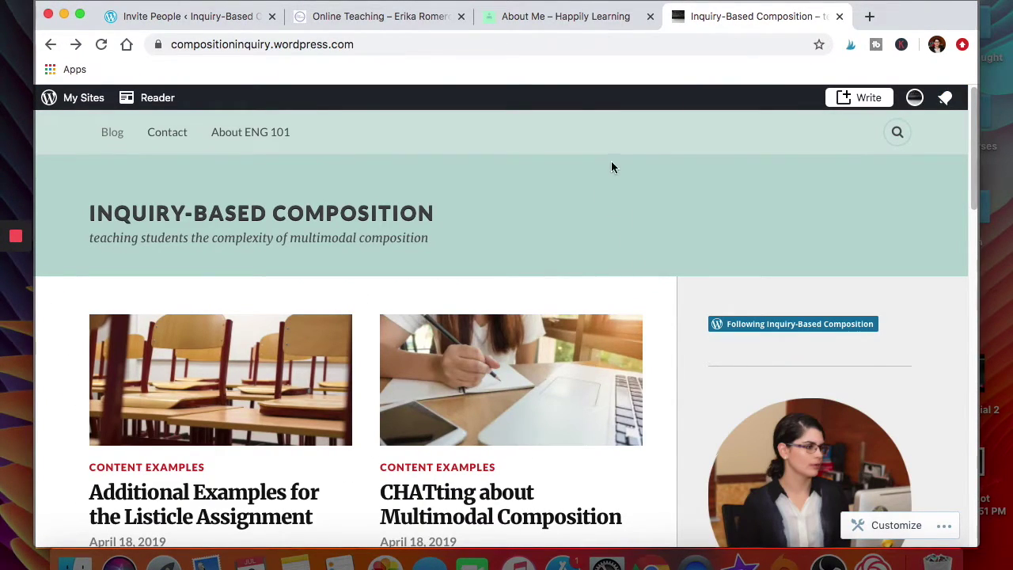
left_click(533, 22)
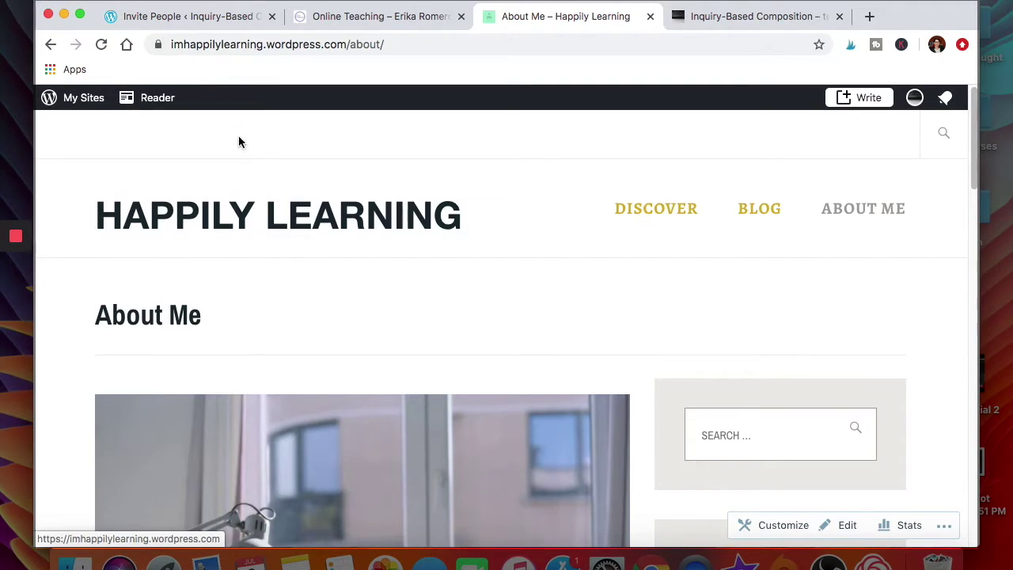
left_click(165, 16)
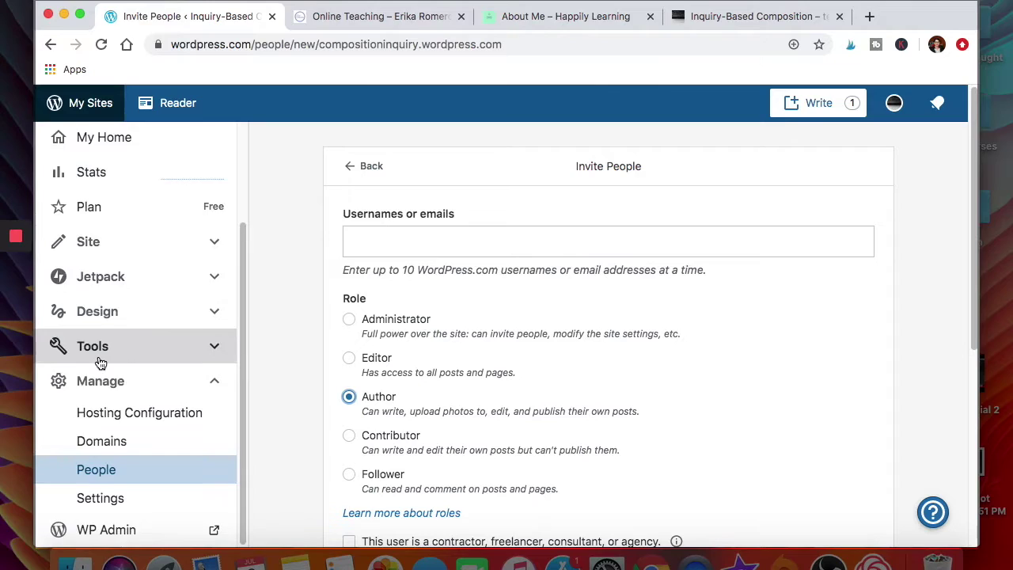
Expand the Tools and Design sections of the Inquiry-Based Composition dashboard and look over their options
scroll(97, 364, "up", 2)
scroll(102, 352, "up", 1)
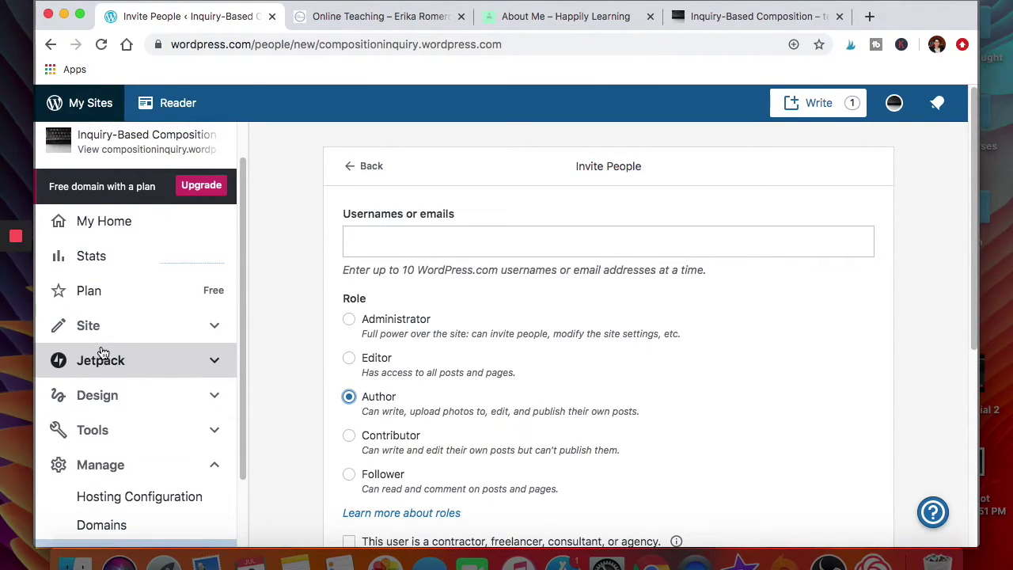
left_click(200, 435)
scroll(198, 435, "down", 5)
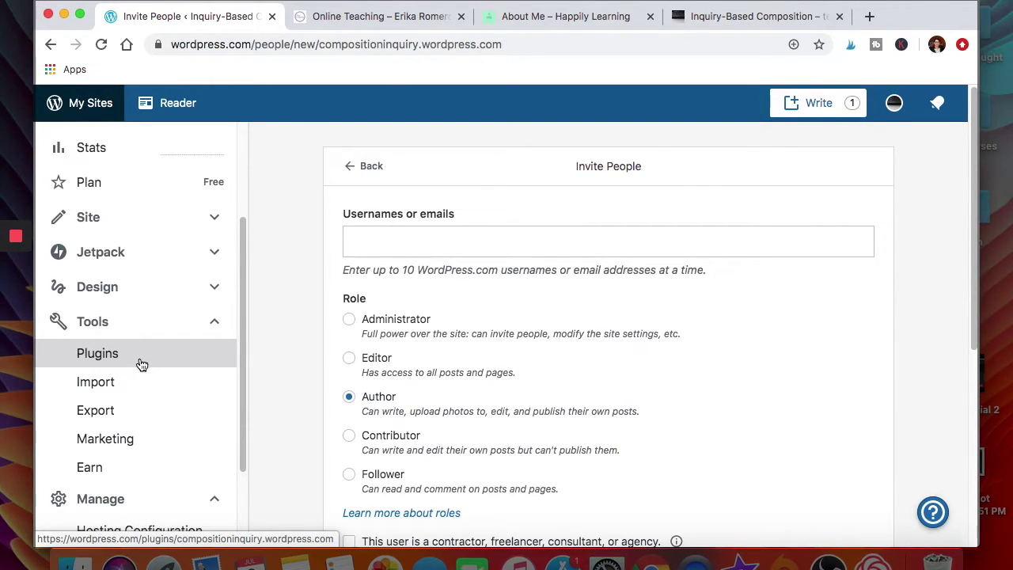
scroll(138, 361, "up", 1)
left_click(216, 308)
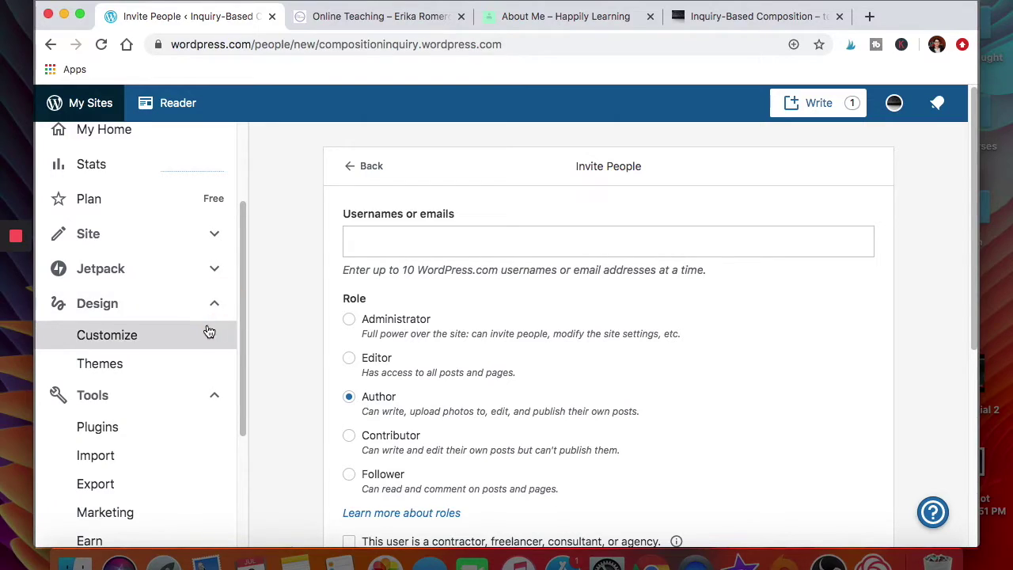
scroll(198, 340, "down", 1)
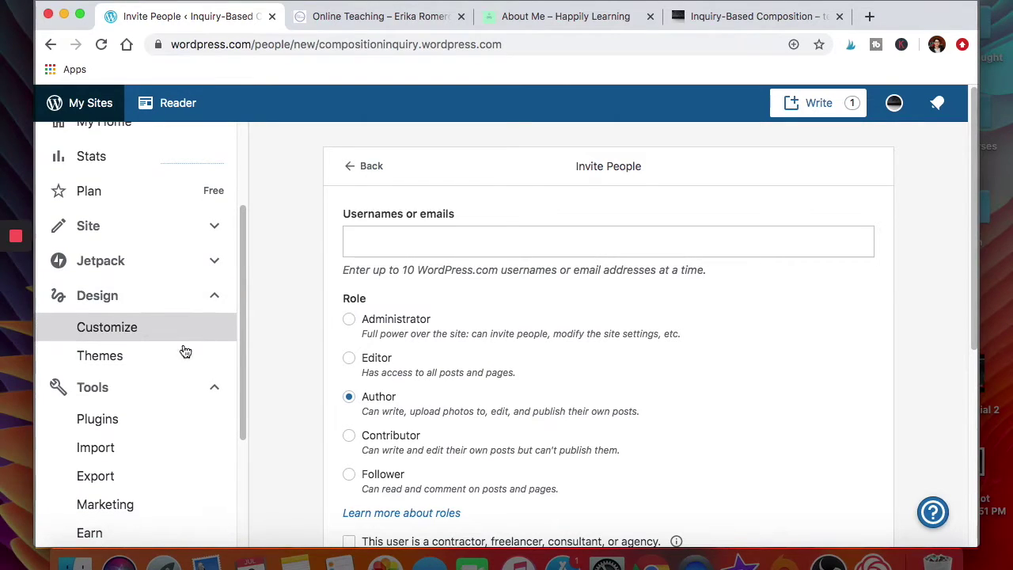
Open the Themes page of the Inquiry-Based Composition site and browse the recommended themes and the current theme
left_click(113, 364)
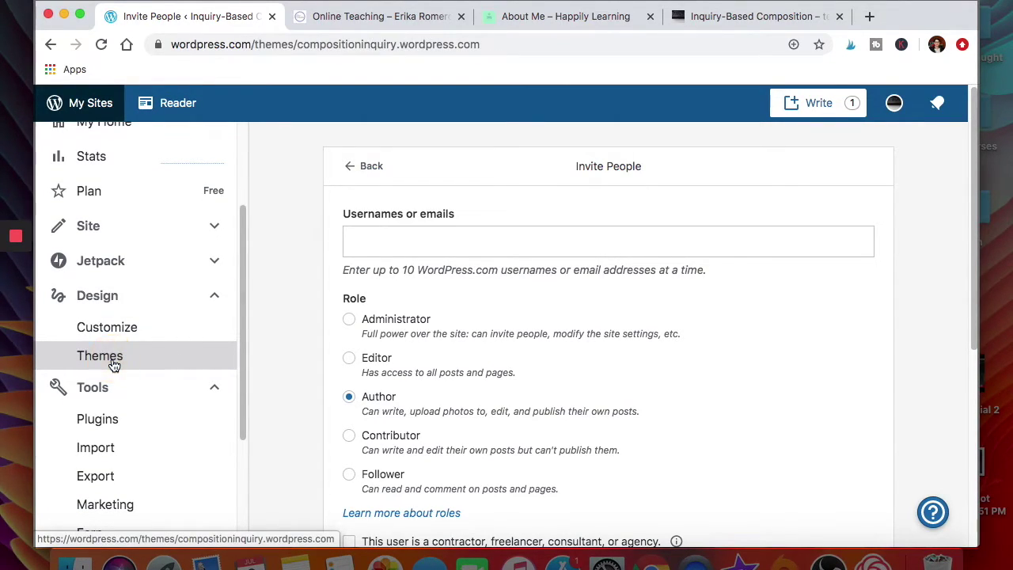
scroll(277, 375, "down", 3)
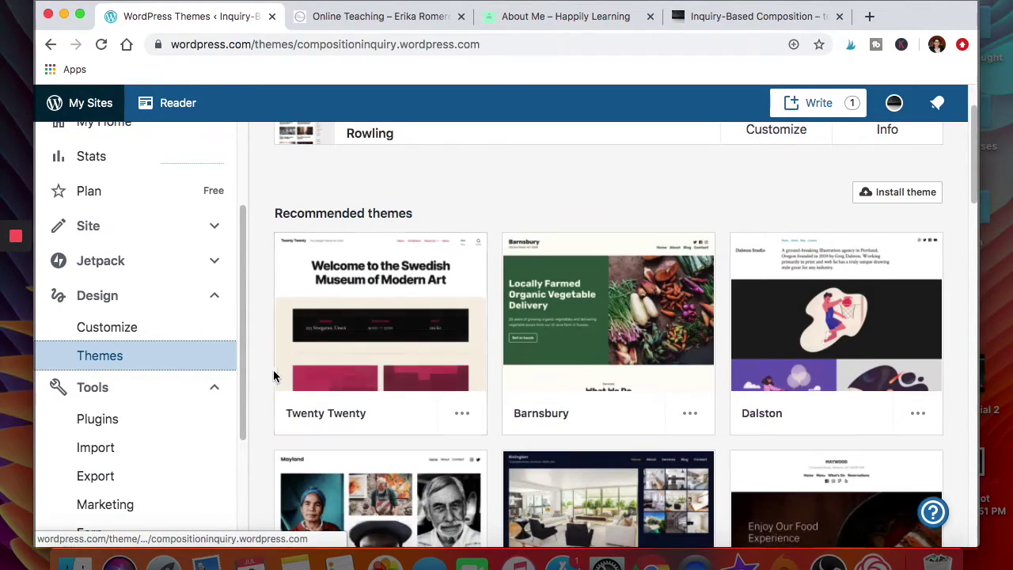
scroll(804, 337, "down", 1)
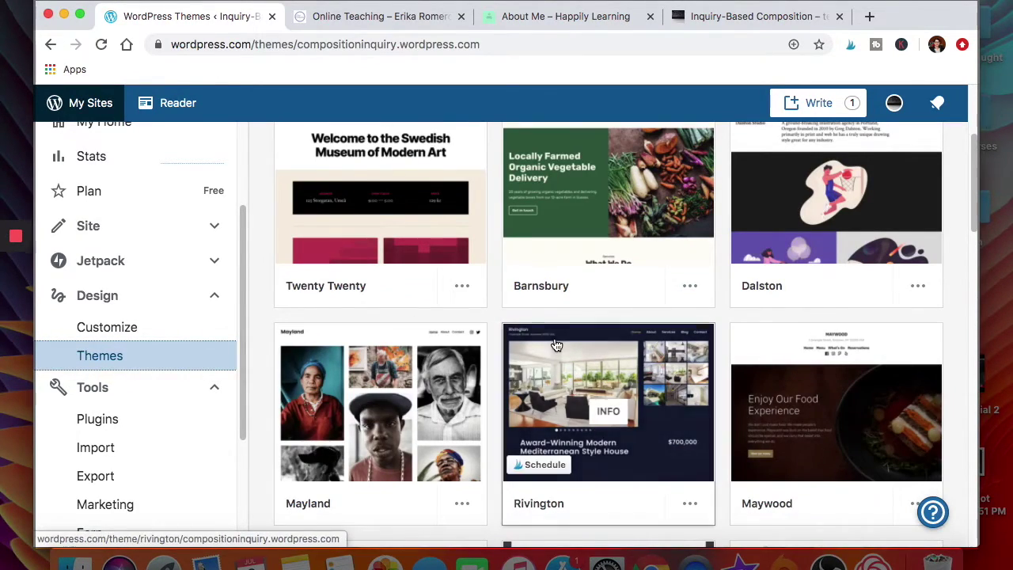
scroll(594, 369, "down", 5)
scroll(593, 369, "down", 4)
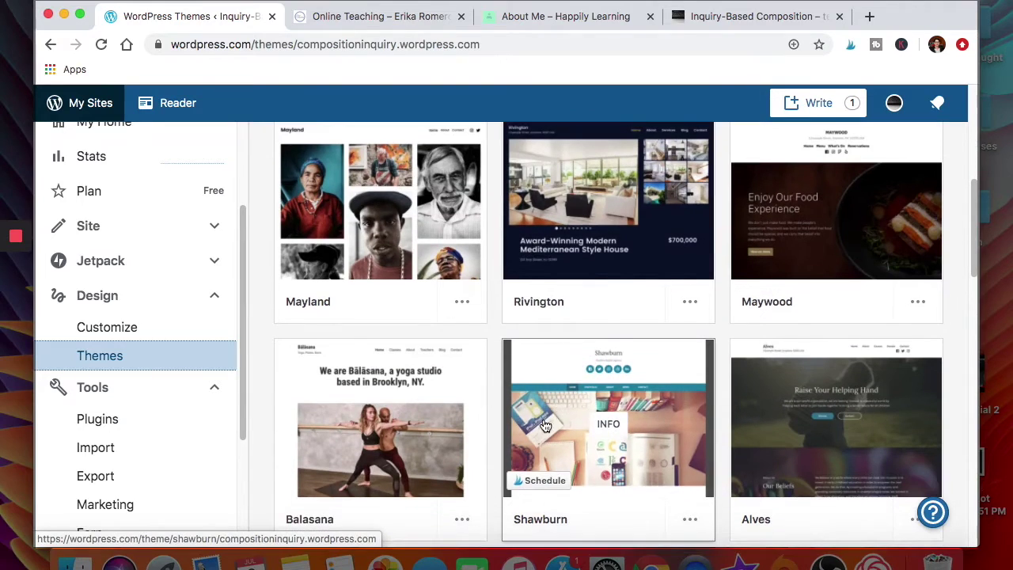
scroll(590, 397, "down", 3)
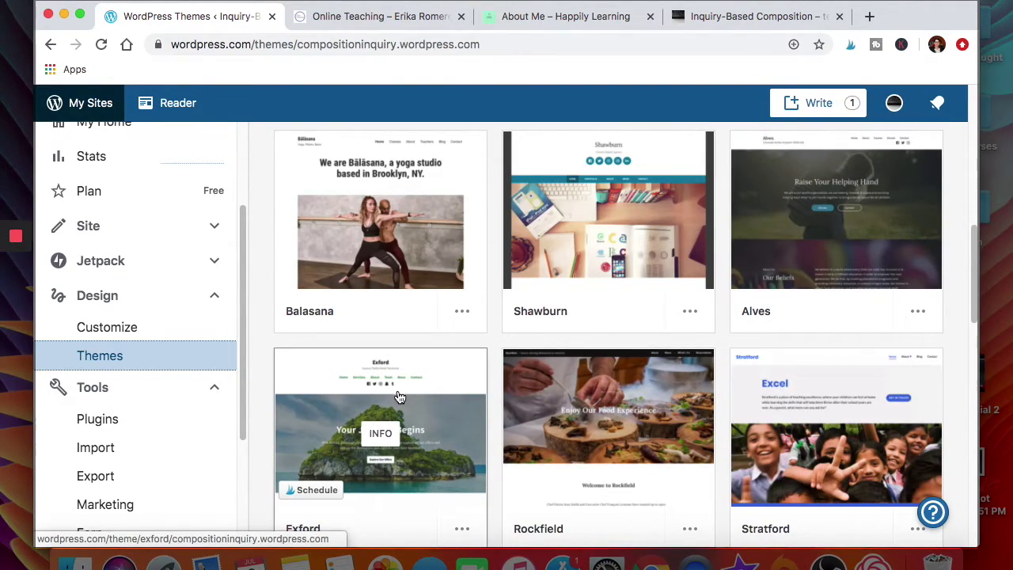
scroll(381, 395, "up", 15)
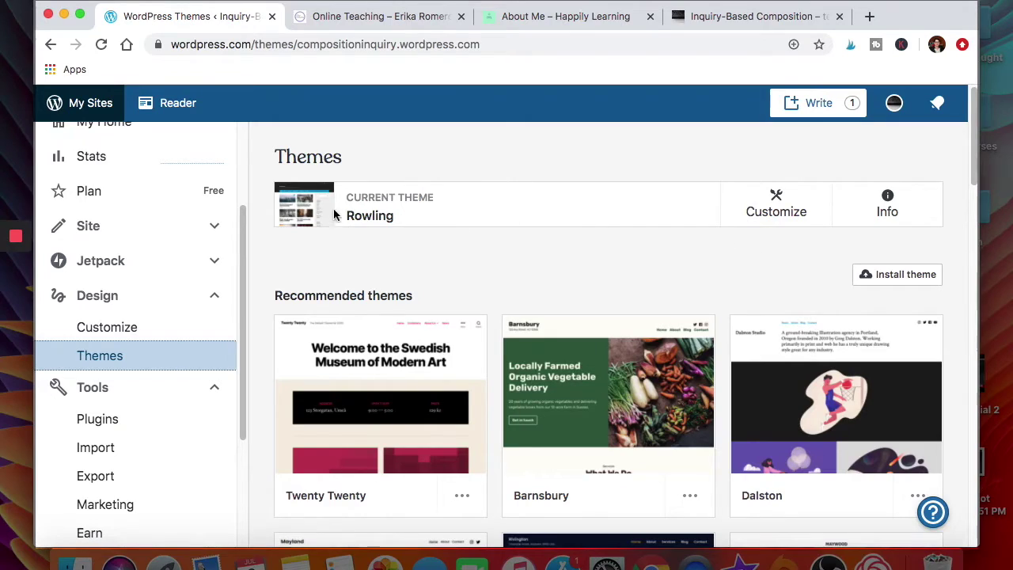
Open the customizer for the current Rowling theme and look into its Menus section
left_click(766, 208)
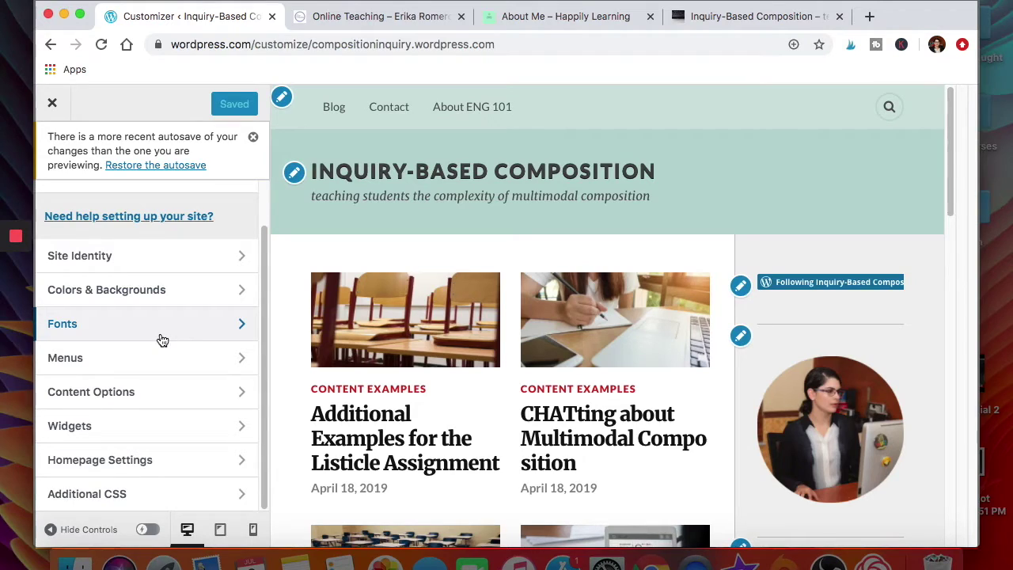
left_click(240, 365)
left_click(64, 226)
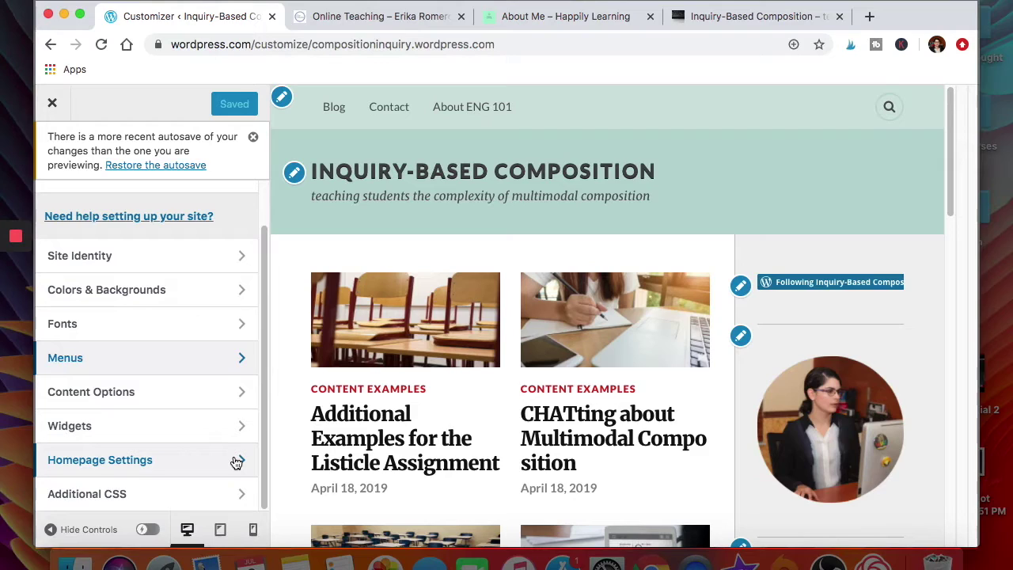
Open the Sidebar widget area in the customizer and compare its widgets with the sidebar in the site preview
left_click(78, 428)
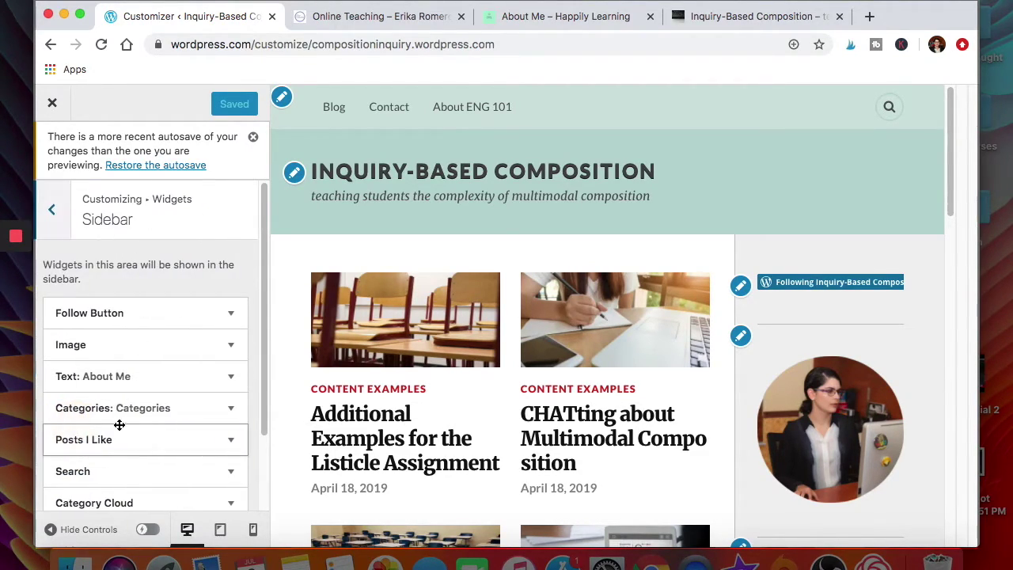
scroll(901, 167, "down", 3)
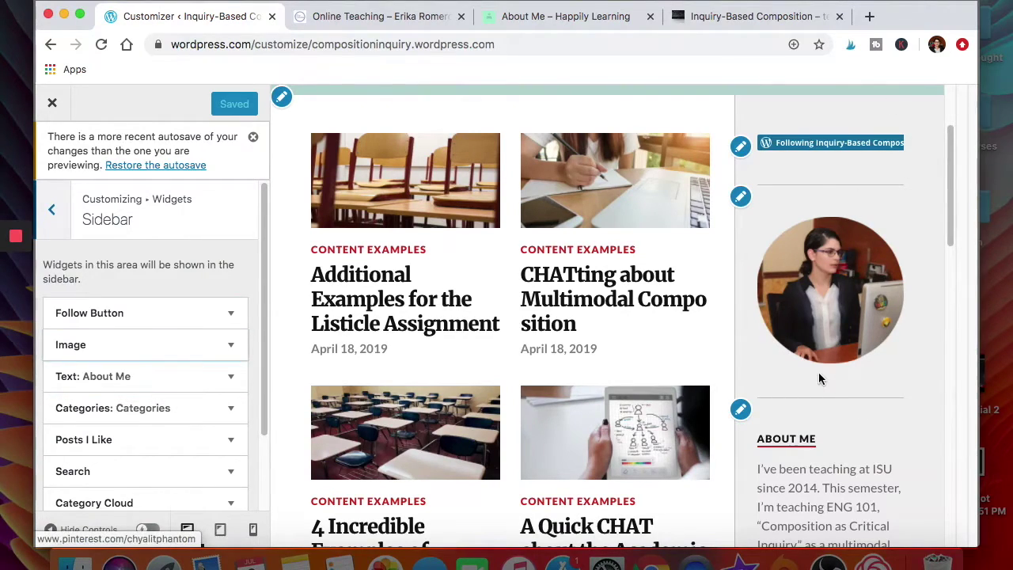
scroll(147, 355, "down", 1)
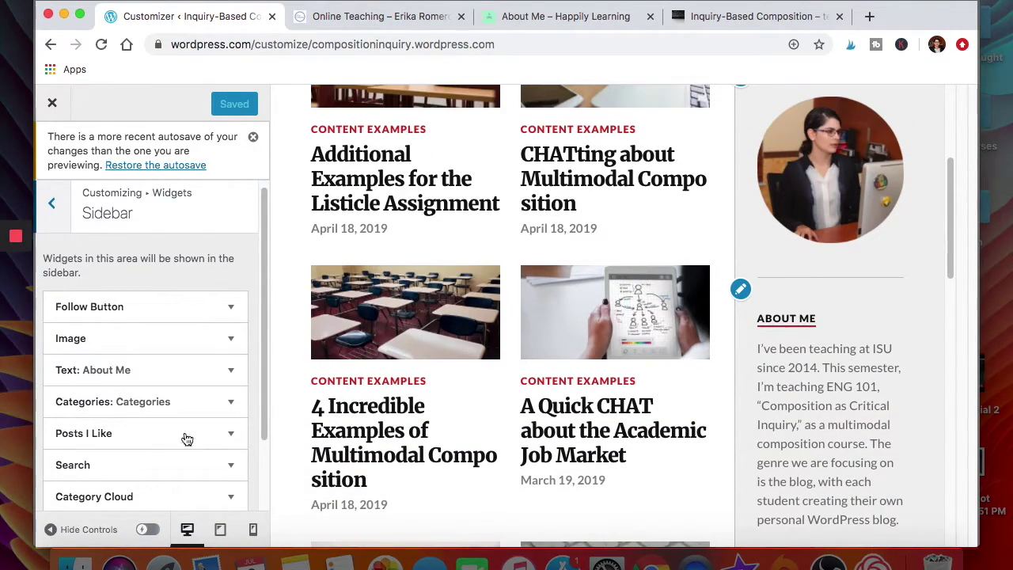
scroll(141, 429, "down", 3)
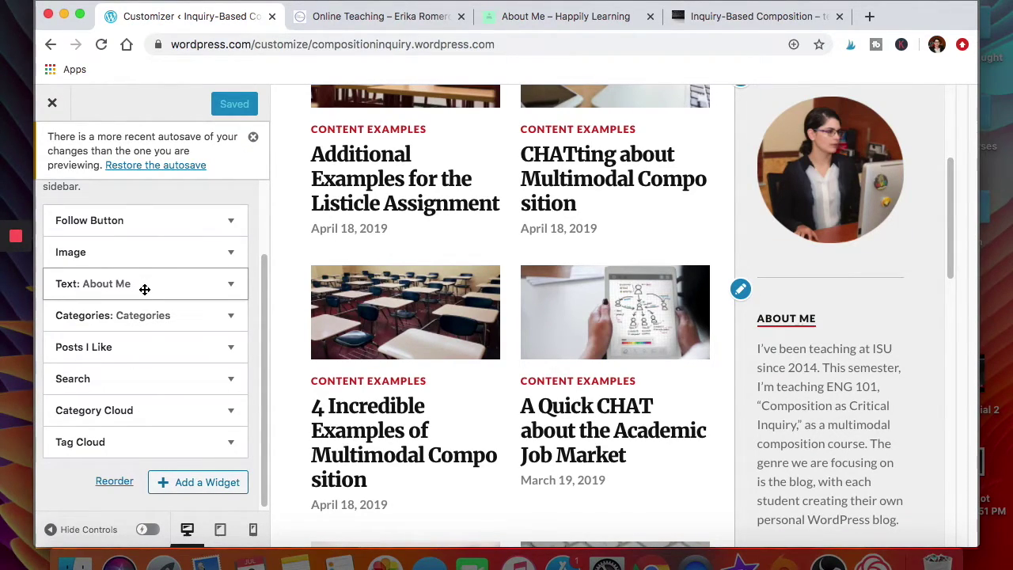
Browse the list of widgets available to add to the sidebar, from Akismet Widget through Instagram
left_click(207, 484)
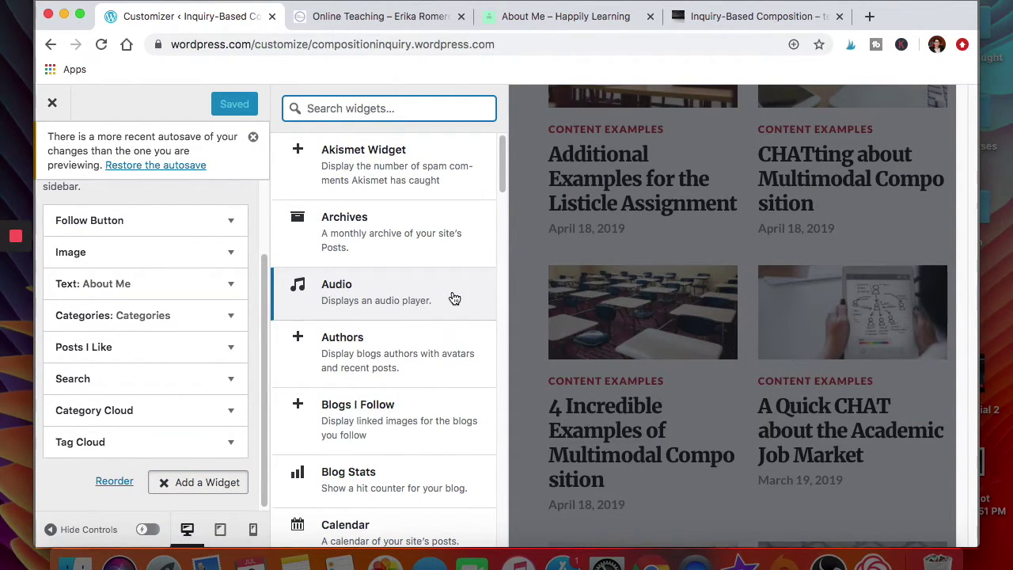
scroll(371, 307, "down", 5)
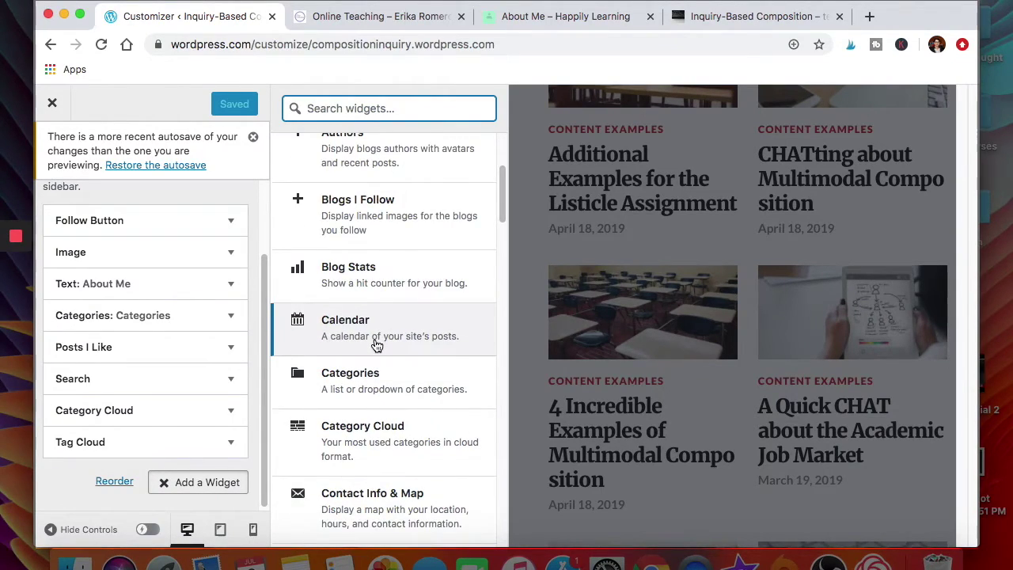
scroll(380, 362, "down", 8)
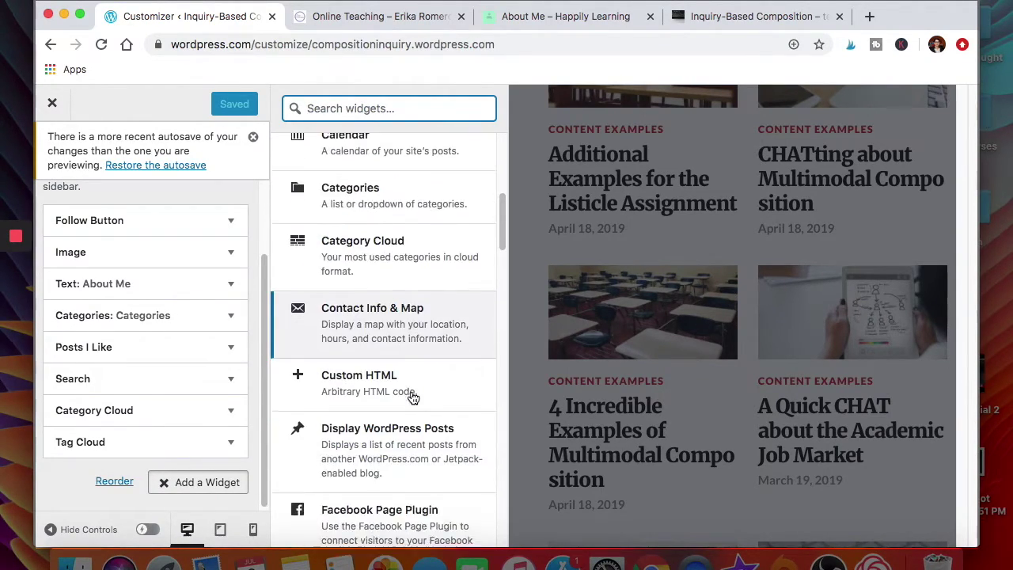
scroll(412, 397, "down", 13)
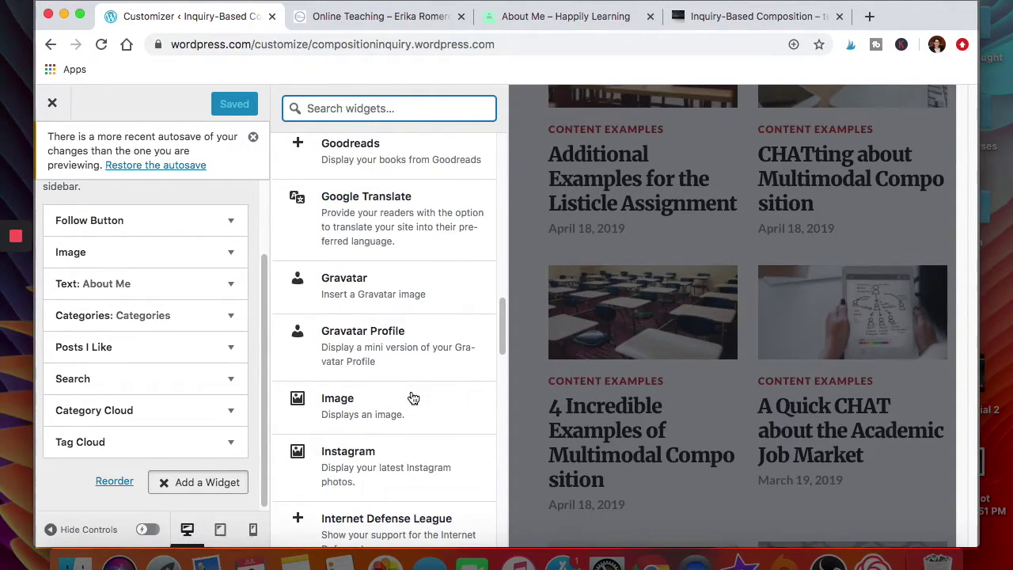
scroll(412, 397, "up", 20)
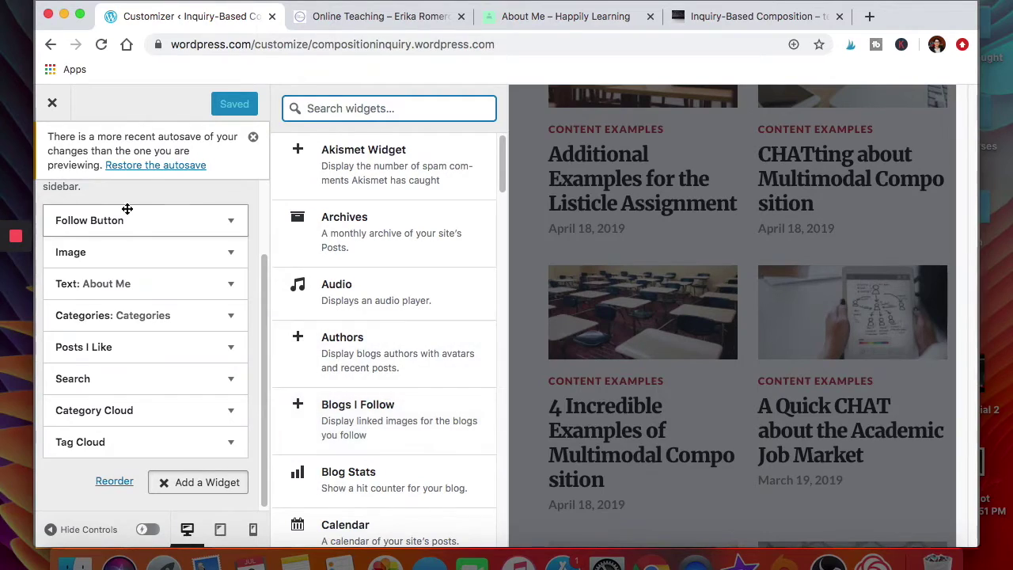
Leave the customizer, reopen it to check where changes are saved, and return to the Themes page
left_click(52, 105)
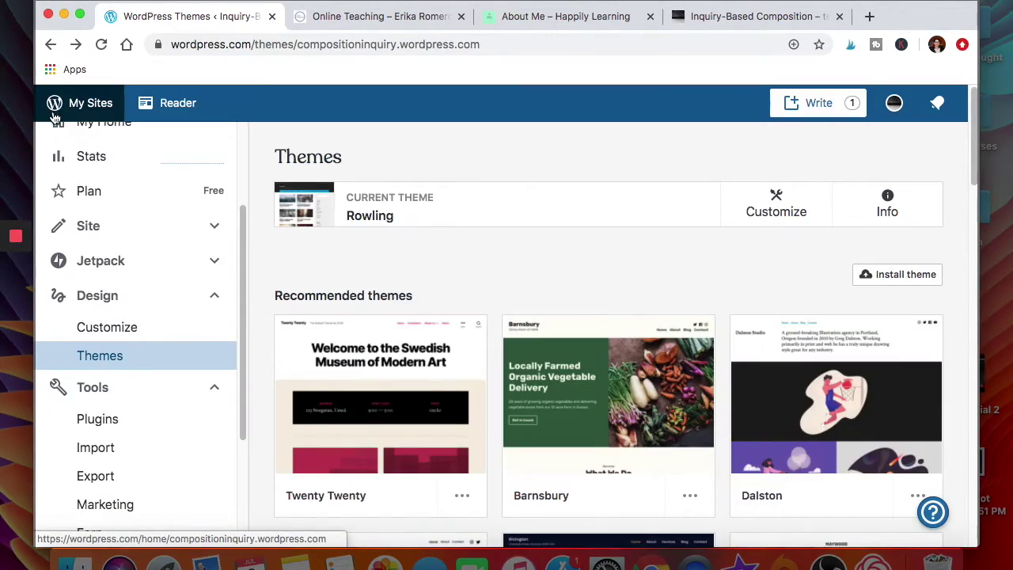
left_click(768, 225)
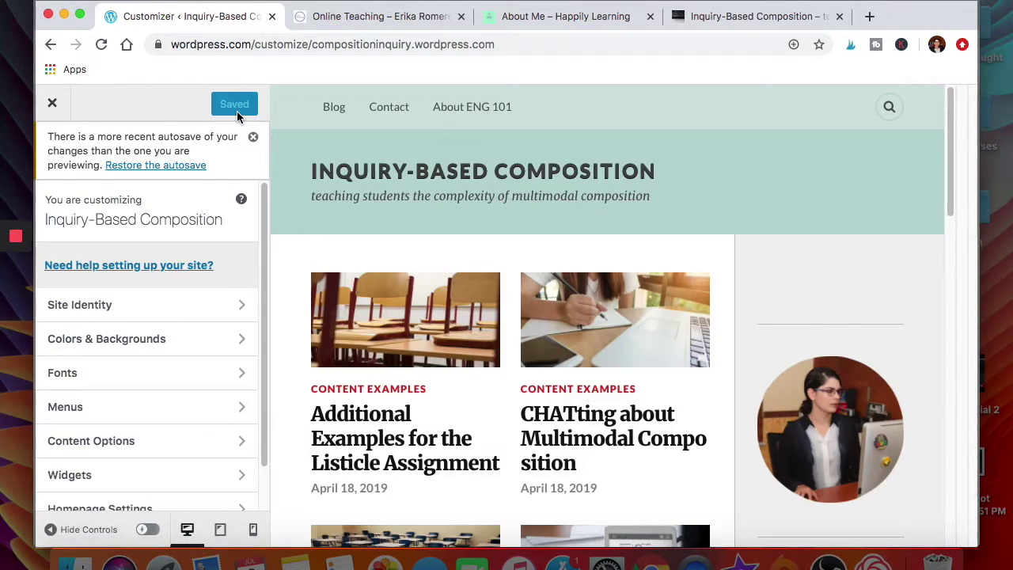
left_click(52, 106)
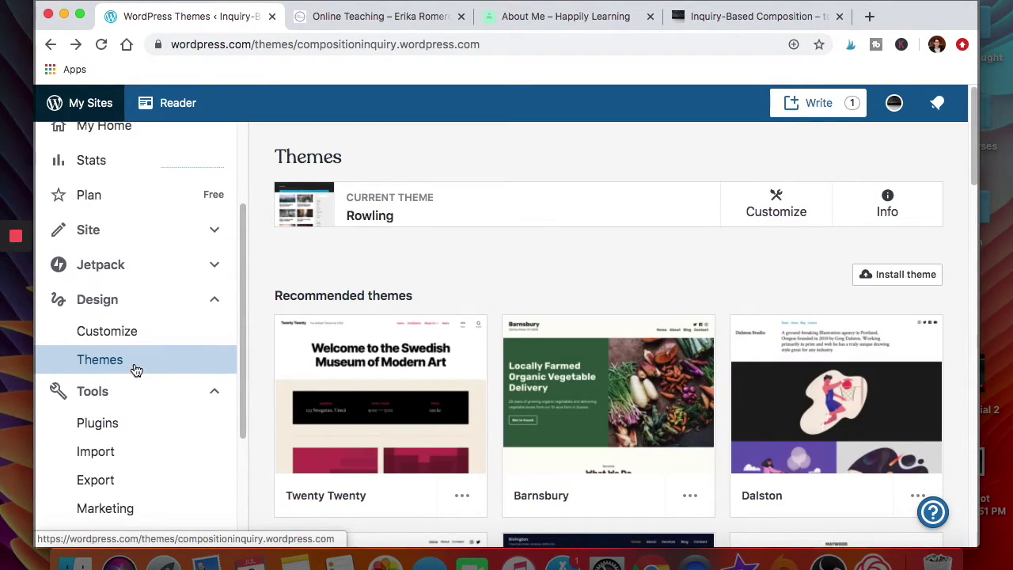
Expand the dashboard's Site section and open the list of published pages
scroll(136, 369, "up", 2)
left_click(152, 290)
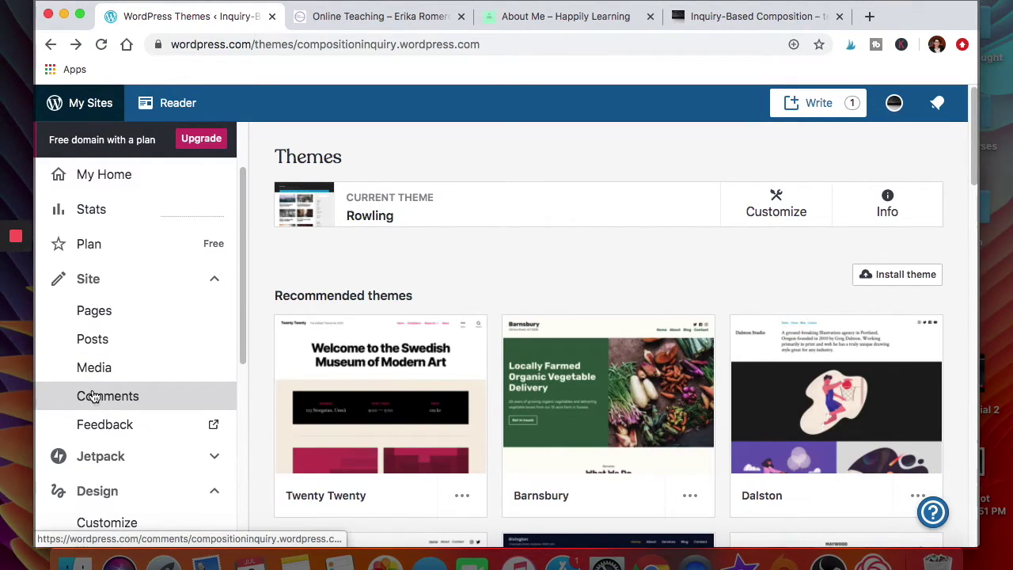
left_click(106, 312)
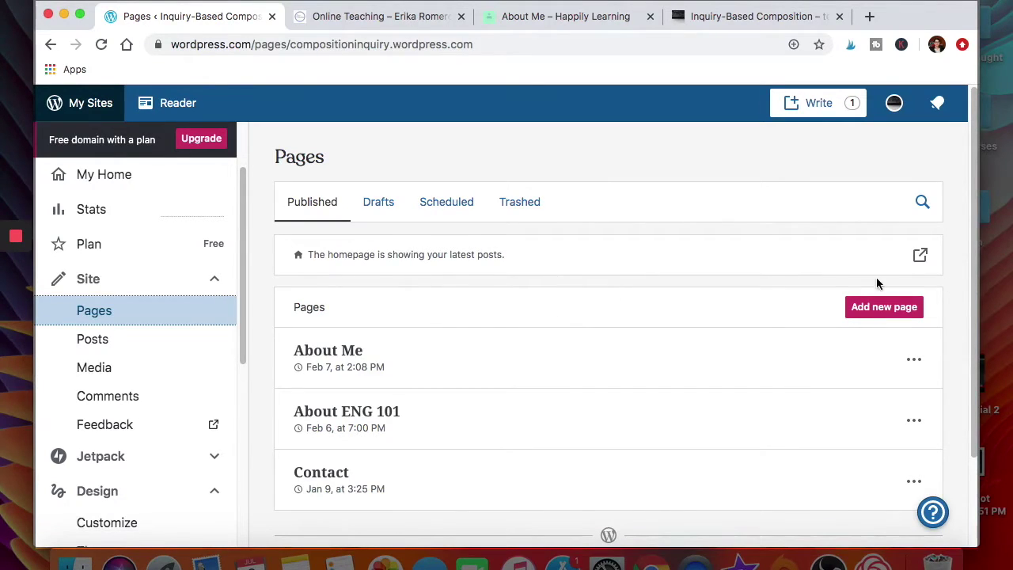
Compare the navigation pages of the Happily Learning and Inquiry-Based Composition sites, and return to the dashboard's Pages list
left_click(550, 20)
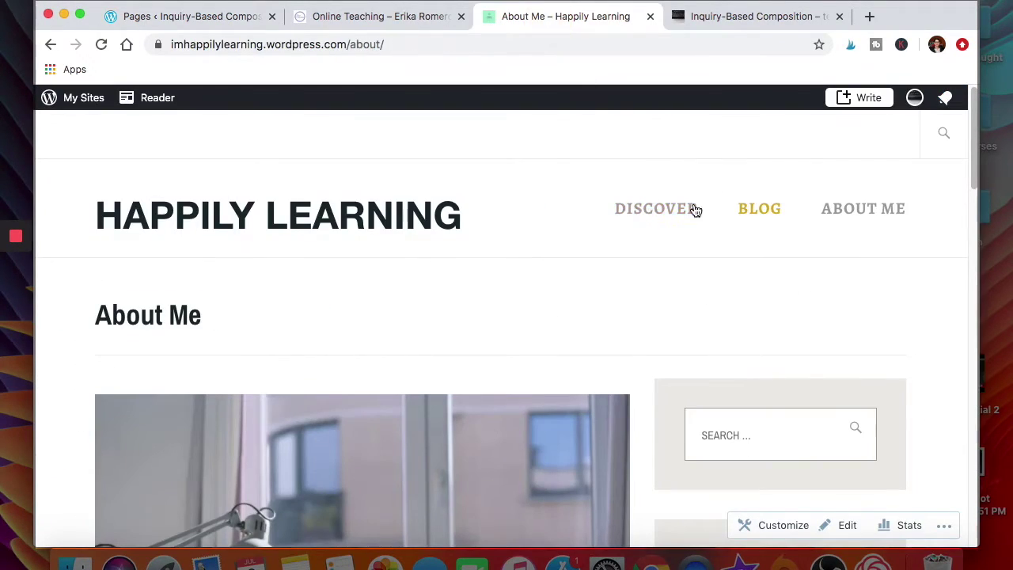
left_click(724, 15)
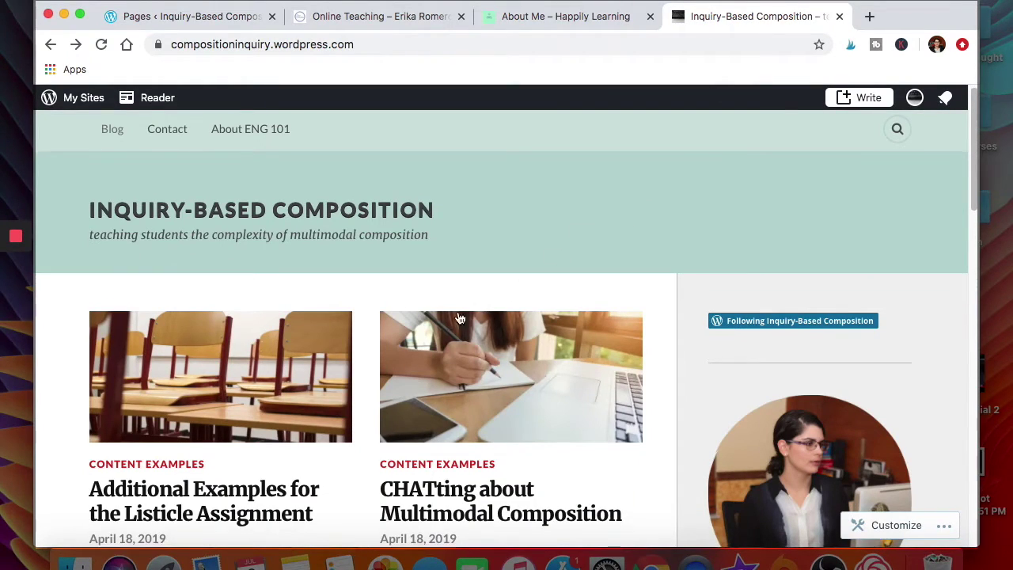
scroll(467, 324, "down", 1)
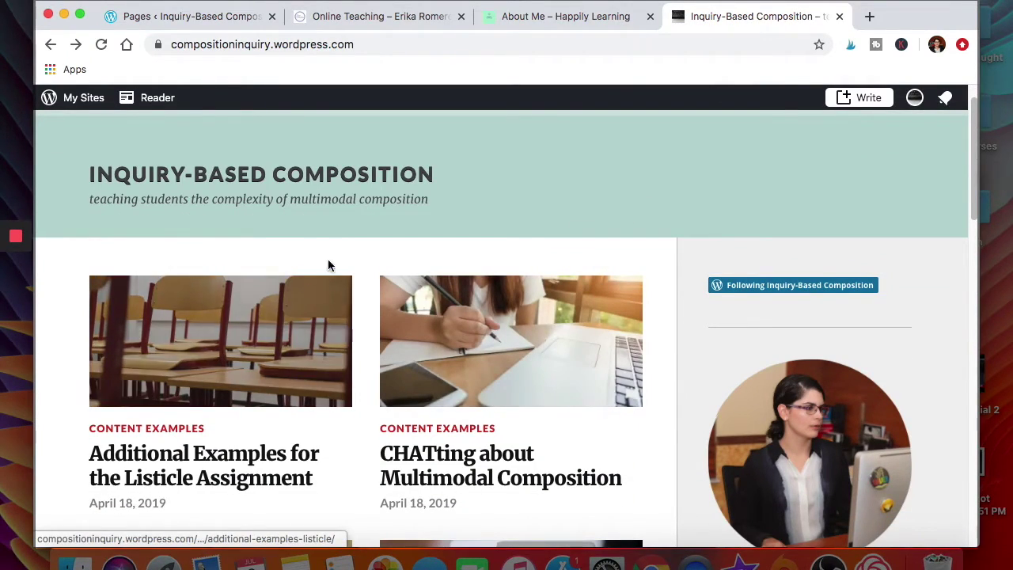
scroll(324, 266, "up", 1)
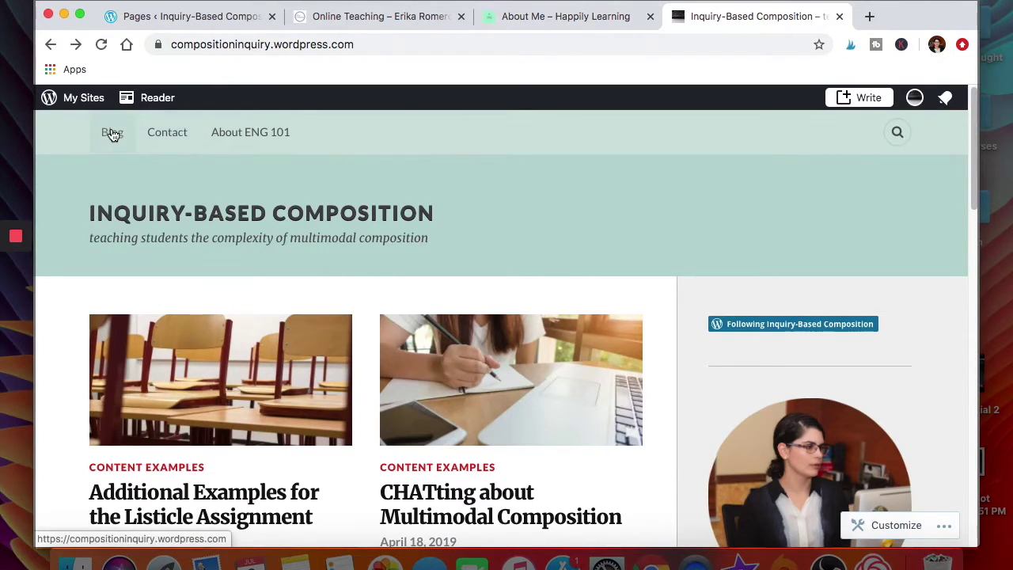
left_click(563, 15)
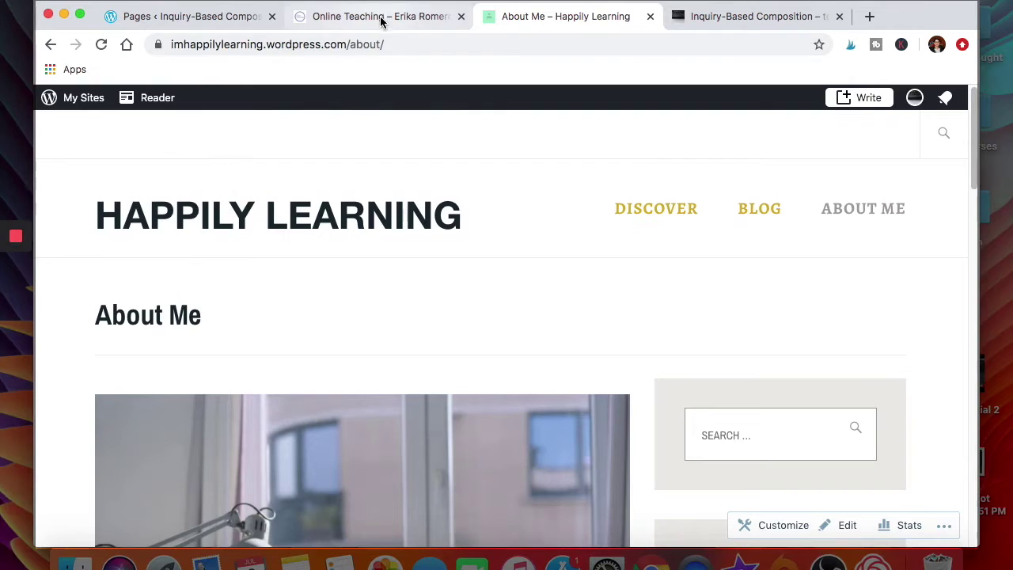
left_click(214, 19)
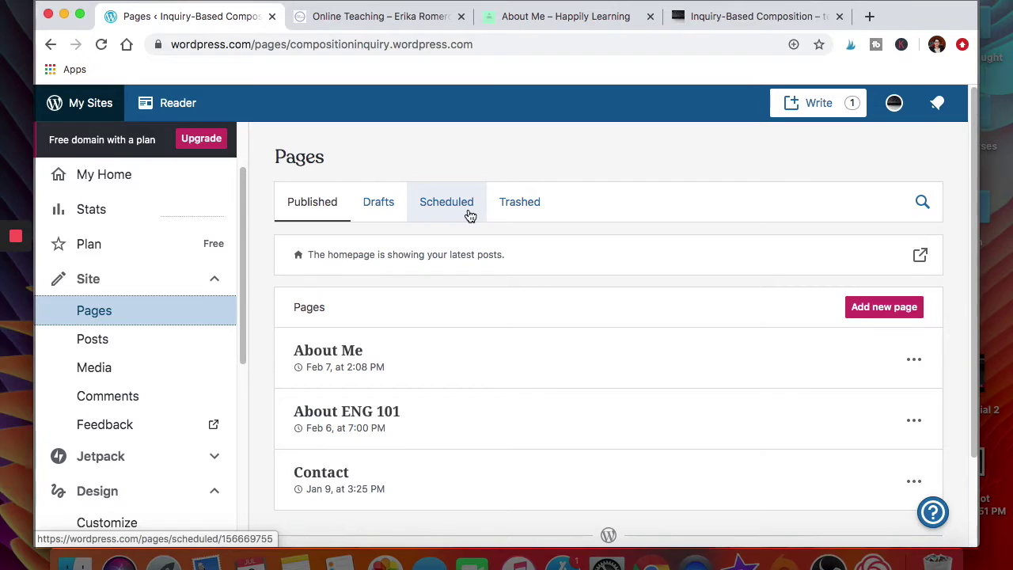
Open the Inquiry-Based Composition posts list and start a new post
left_click(85, 338)
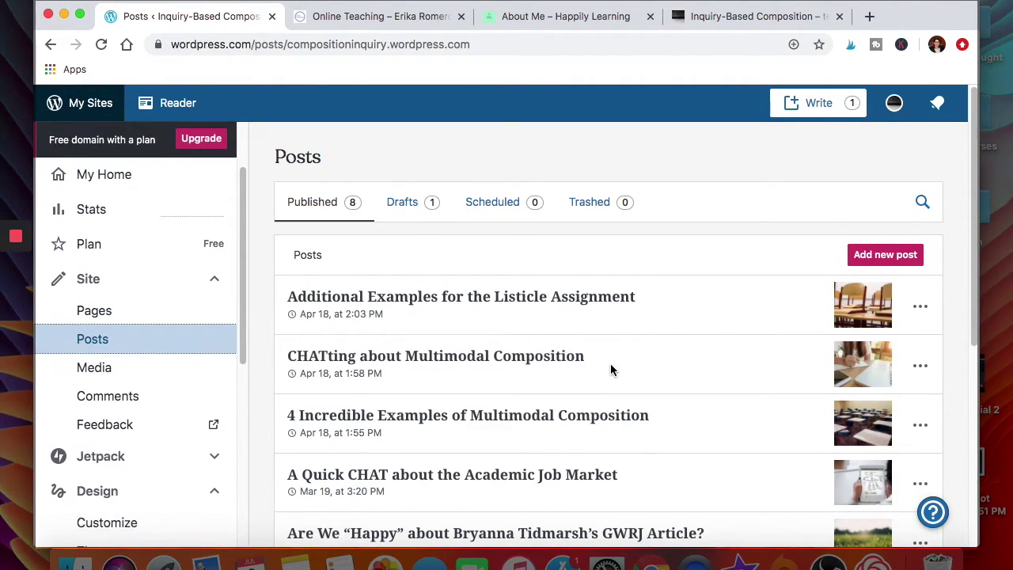
left_click(885, 255)
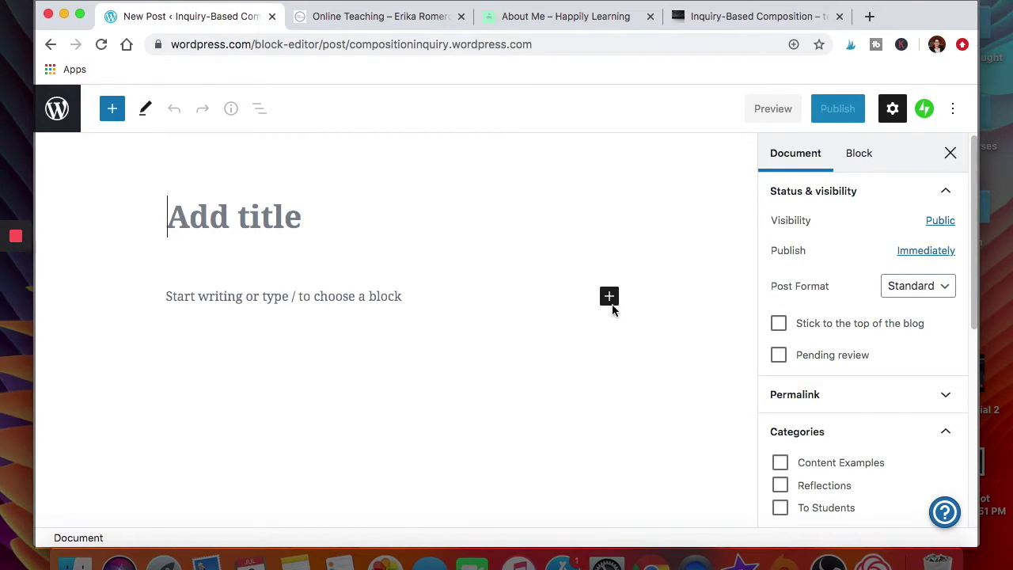
Look through the blocks available for the new post, from the most used ones through the Text and Design groups
left_click(610, 299)
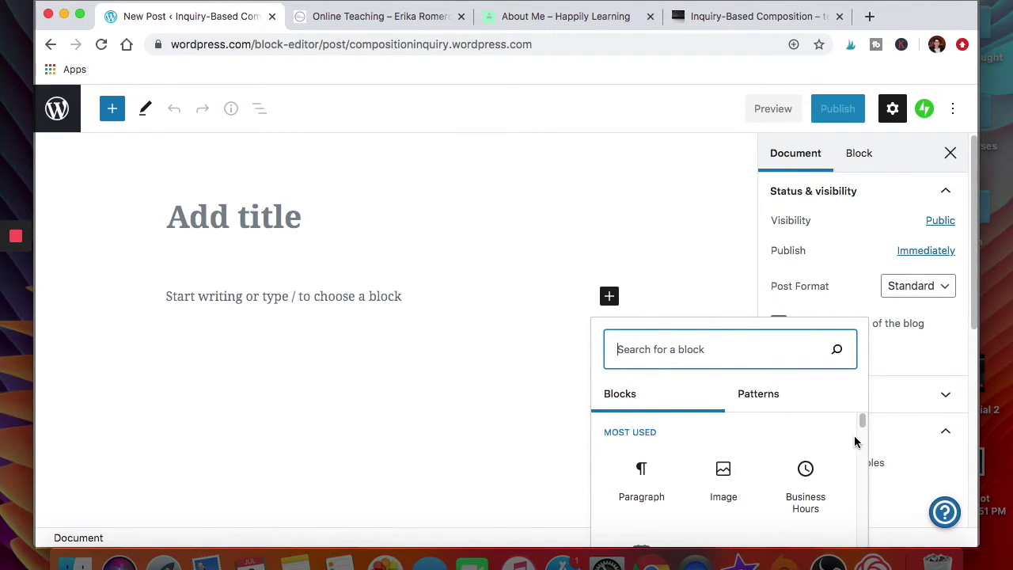
scroll(929, 448, "down", 2)
scroll(754, 474, "down", 1)
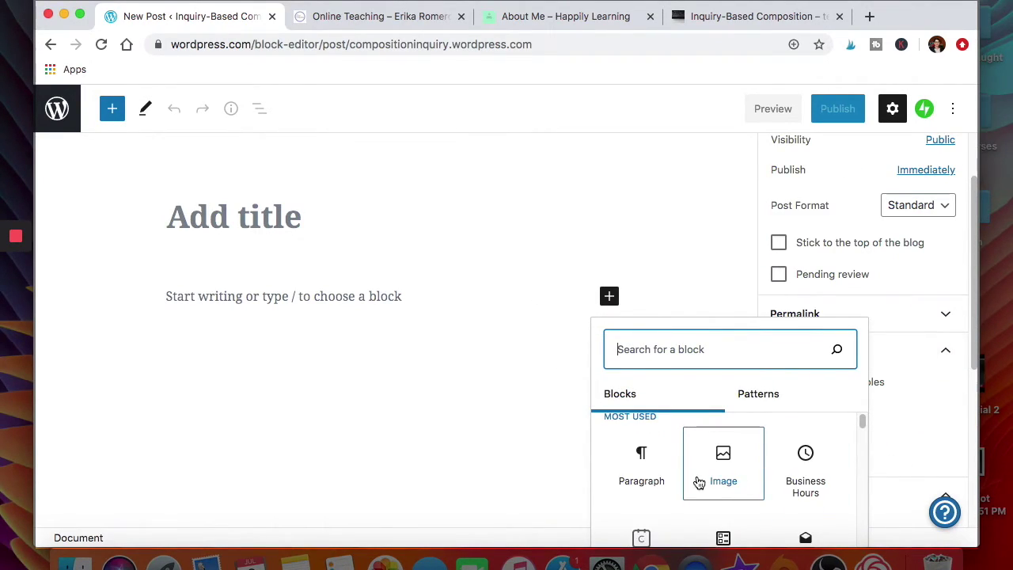
scroll(751, 483, "down", 2)
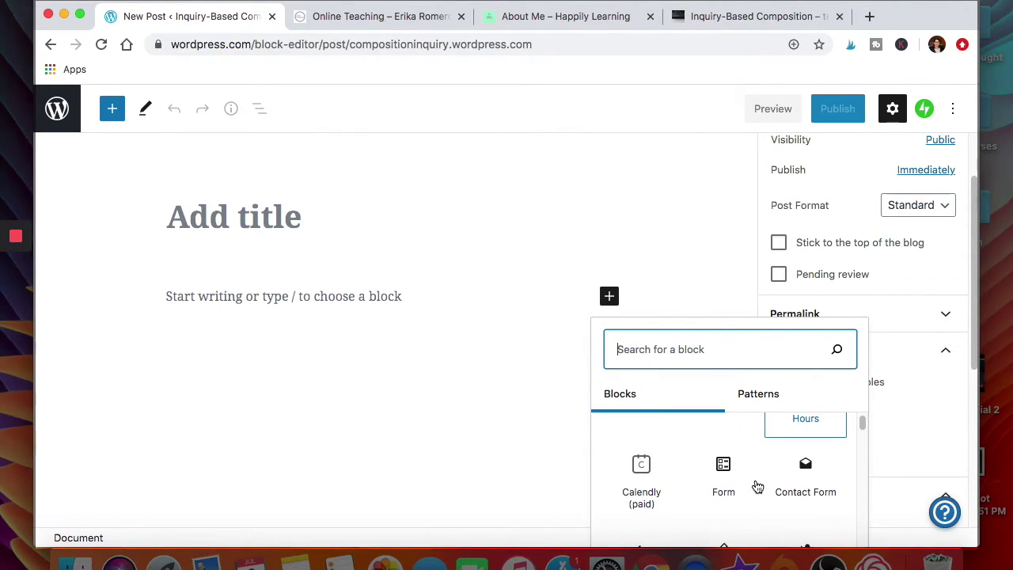
scroll(642, 488, "down", 2)
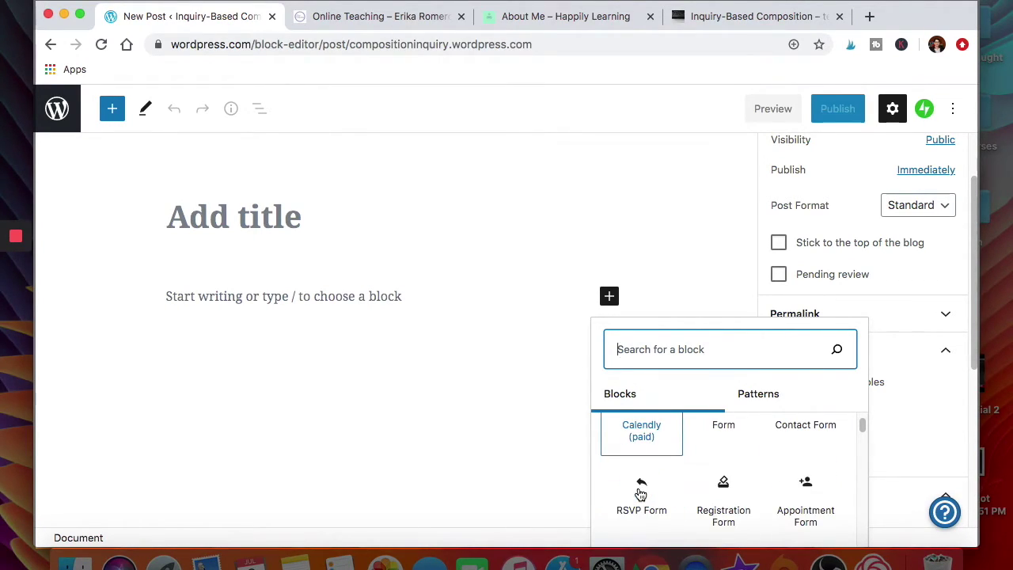
scroll(689, 491, "down", 3)
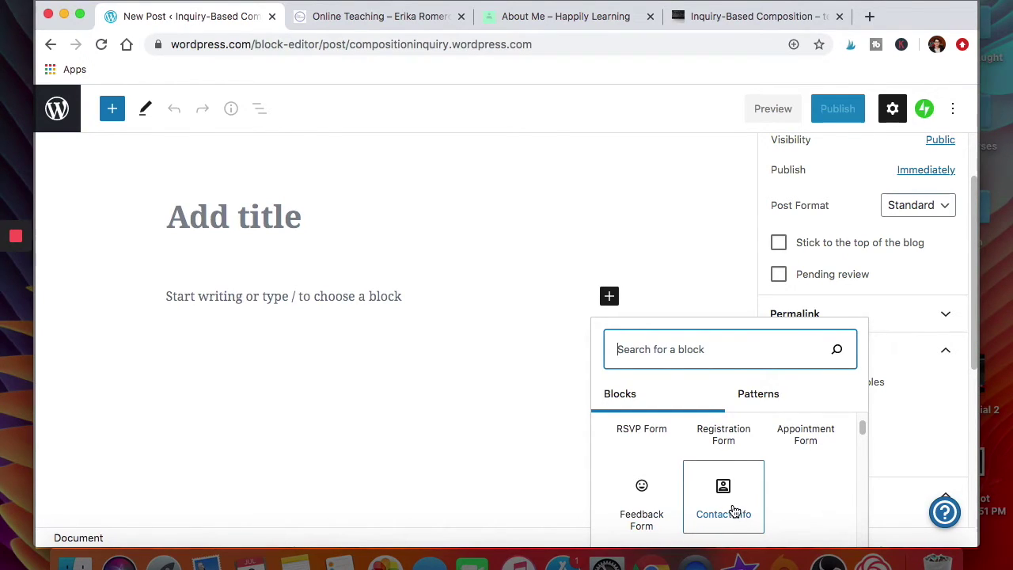
scroll(734, 510, "down", 2)
scroll(734, 510, "down", 3)
scroll(735, 510, "down", 5)
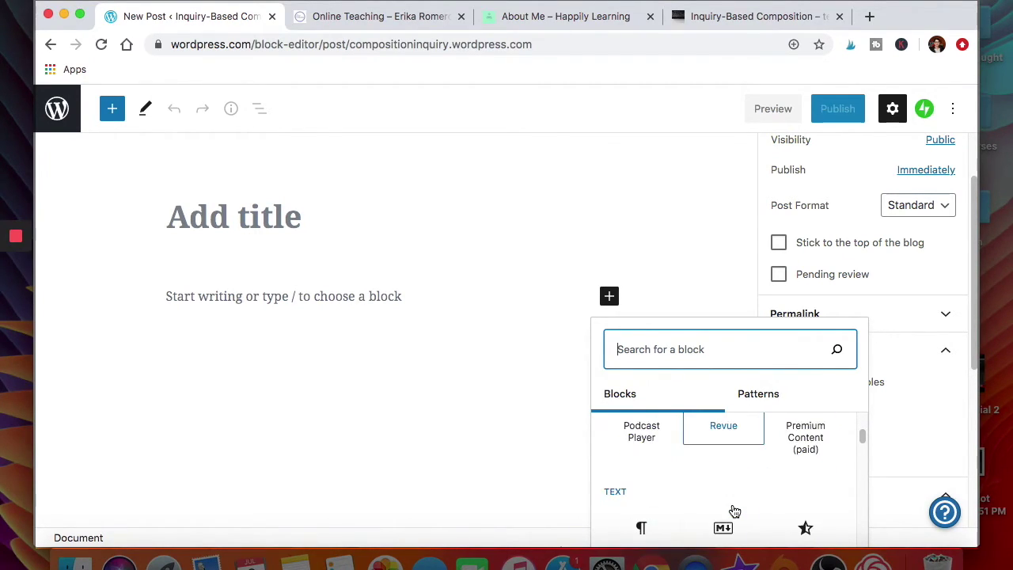
scroll(776, 471, "down", 1)
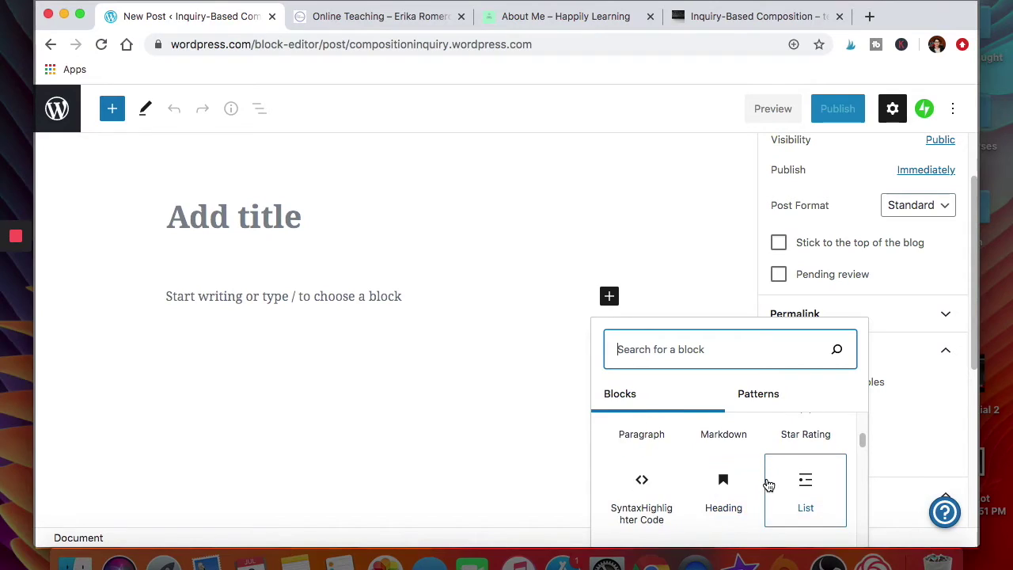
scroll(784, 489, "down", 2)
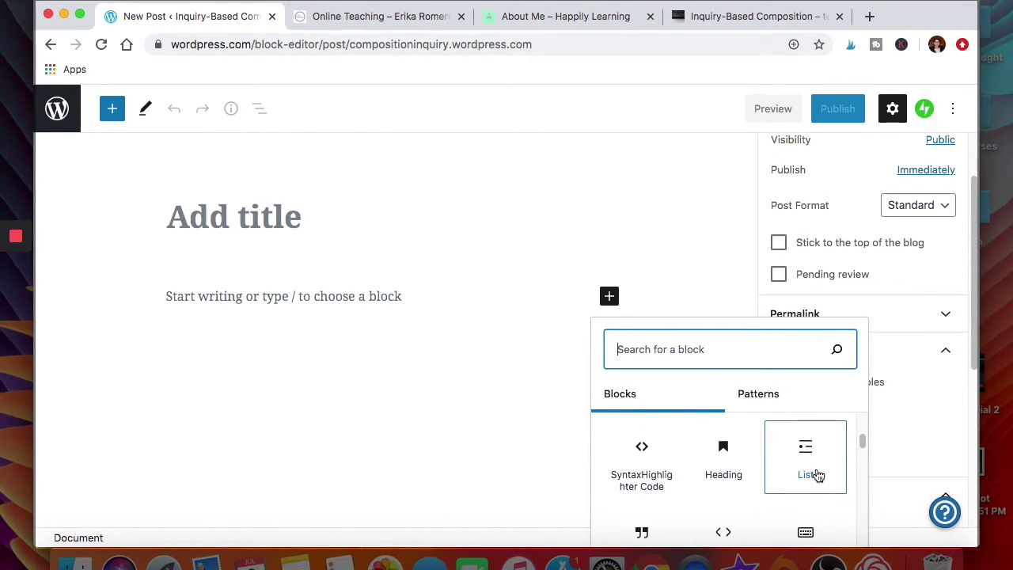
scroll(728, 479, "down", 4)
scroll(766, 479, "down", 2)
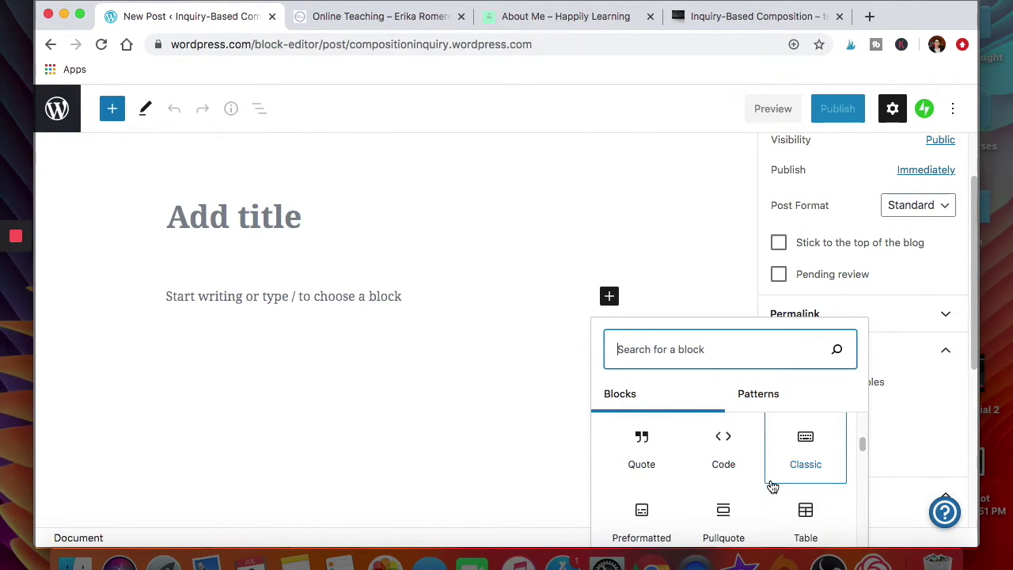
scroll(725, 447, "down", 1)
scroll(726, 474, "down", 5)
scroll(734, 479, "down", 6)
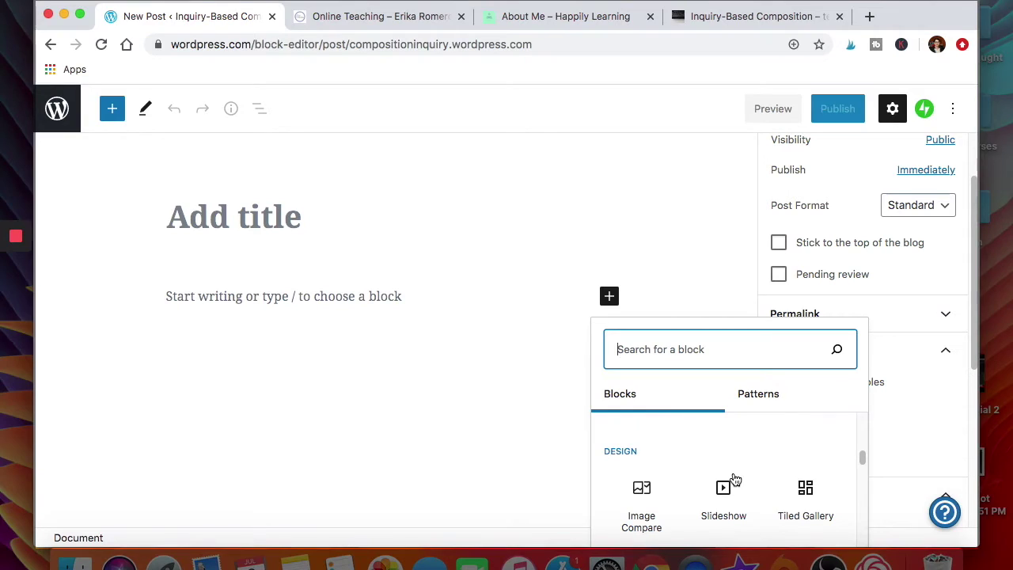
scroll(734, 479, "up", 1)
scroll(717, 474, "up", 10)
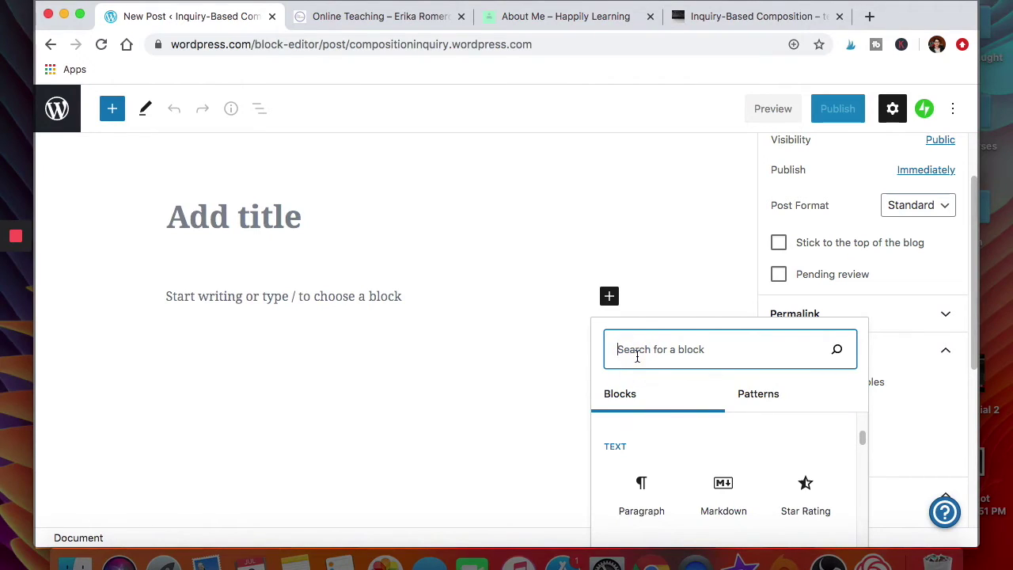
Search the blocks for "more", and examine the Continue Reading excerpt in the Module 1 category of the Happily Learning site
type("more")
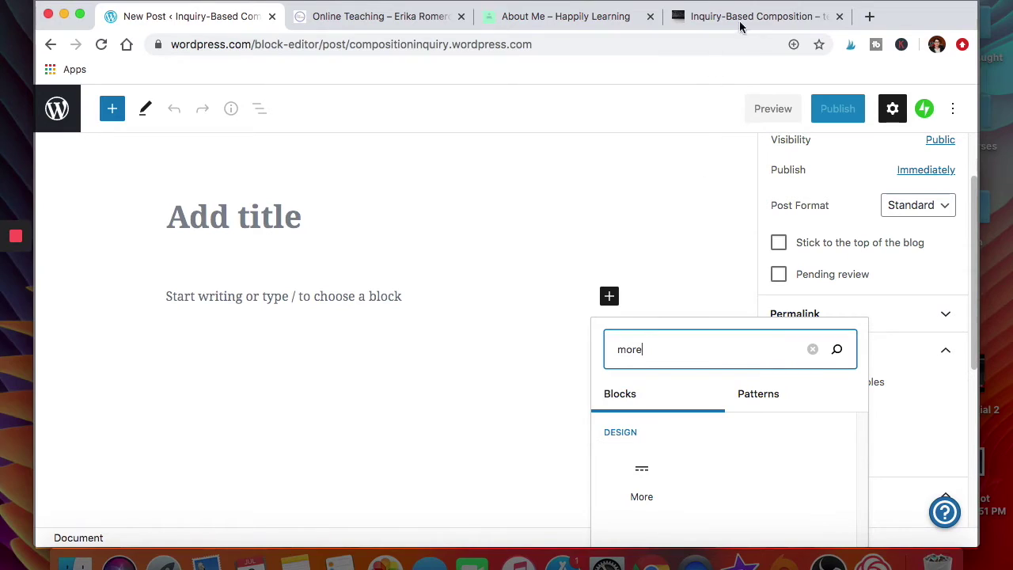
left_click(546, 19)
scroll(712, 305, "down", 5)
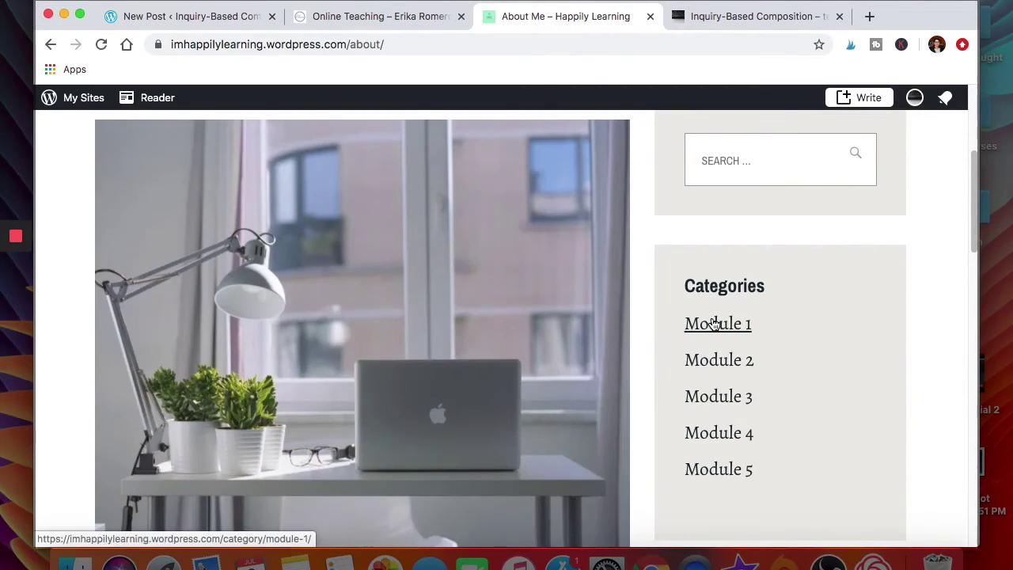
left_click(717, 324)
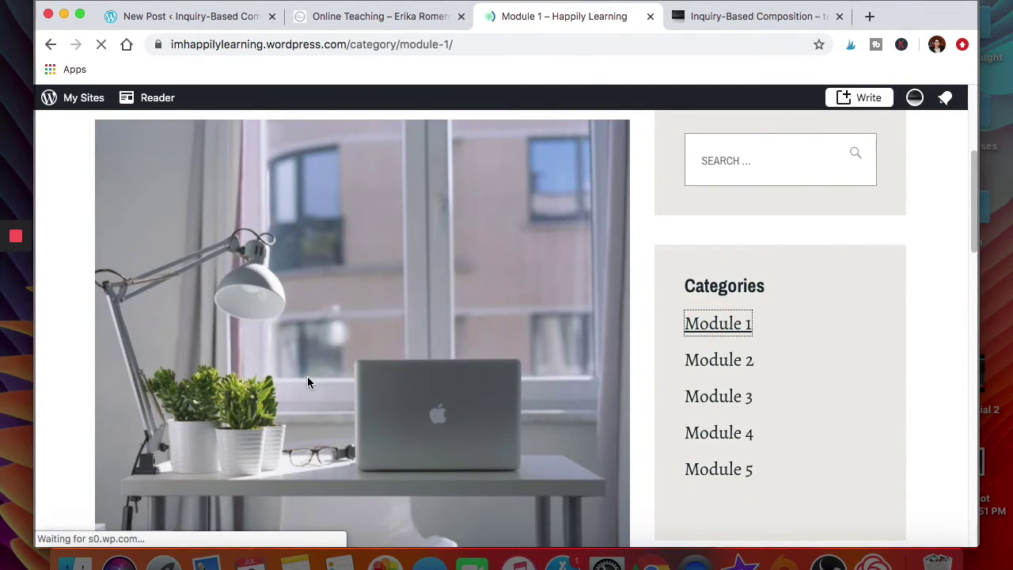
scroll(304, 375, "down", 5)
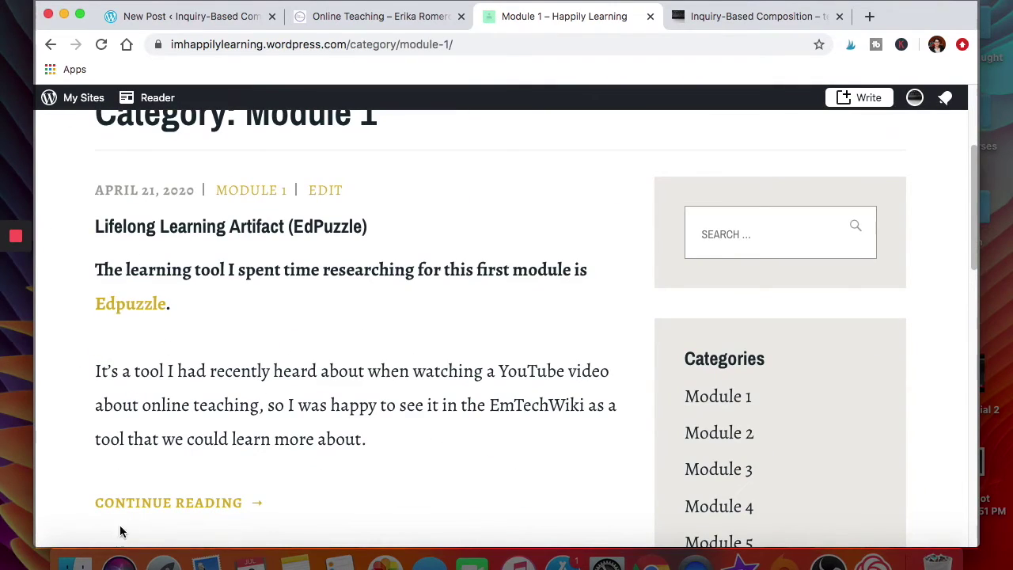
scroll(81, 428, "down", 1)
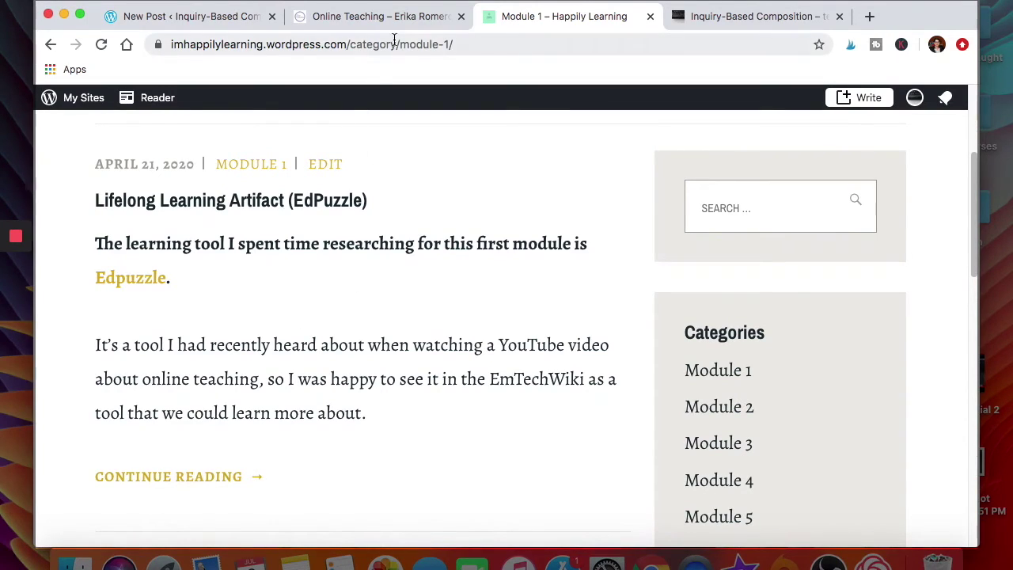
Return to the new Inquiry-Based Composition post and insert a More block in its body
left_click(198, 15)
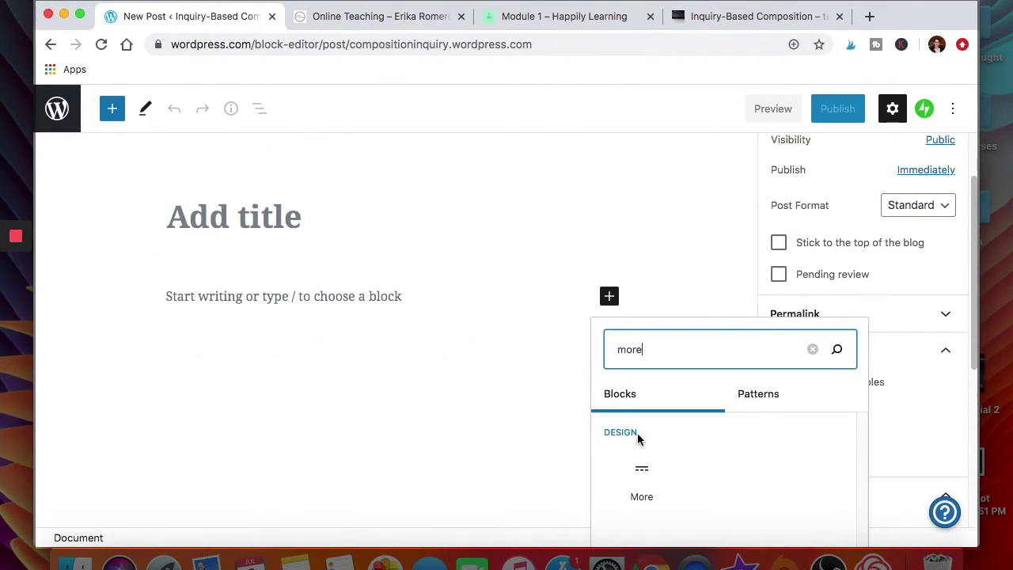
left_click(644, 475)
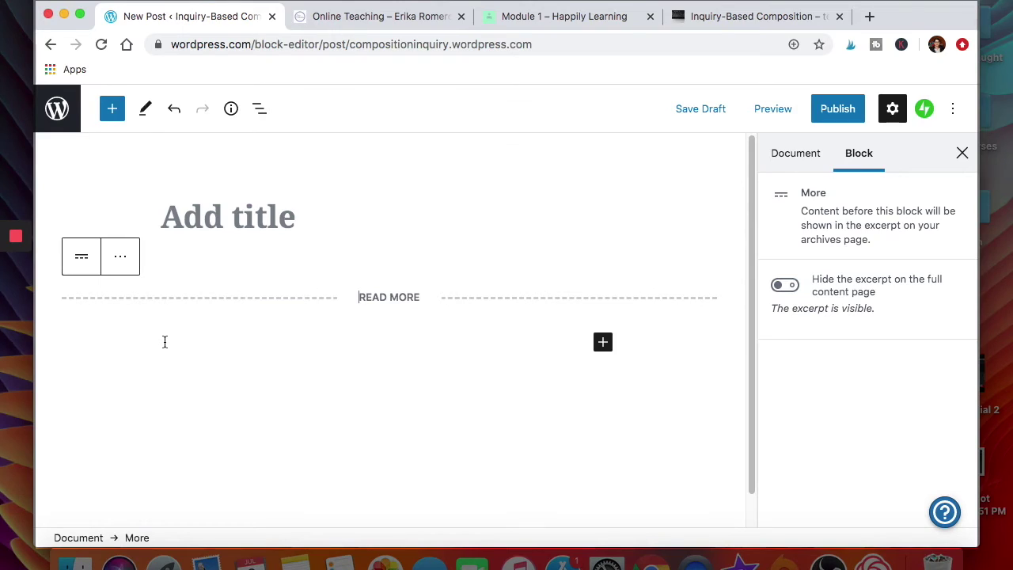
Examine the new post's permalink, category, tag and featured image settings, and leave the editor for the posts list
left_click(775, 147)
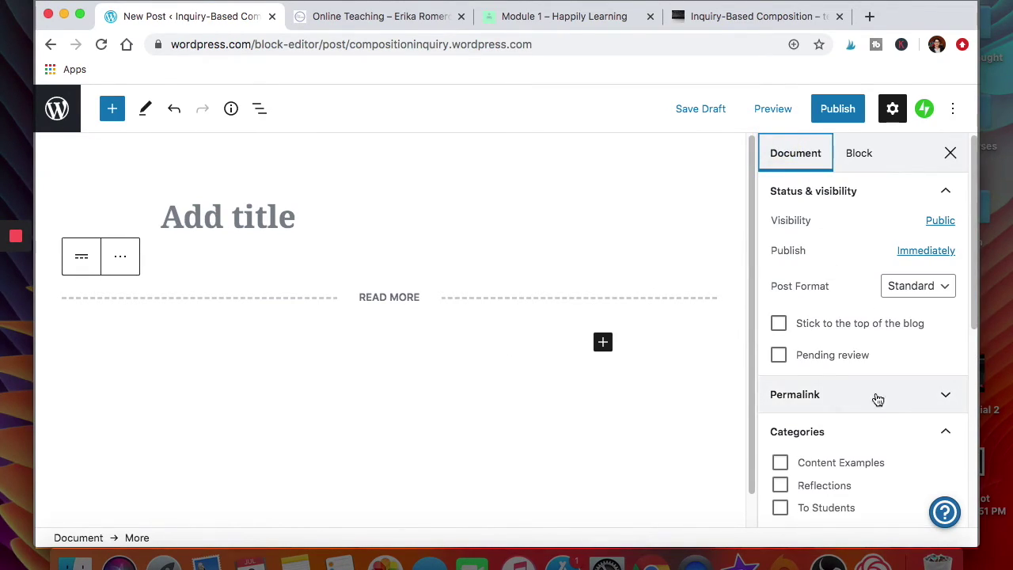
left_click(949, 397)
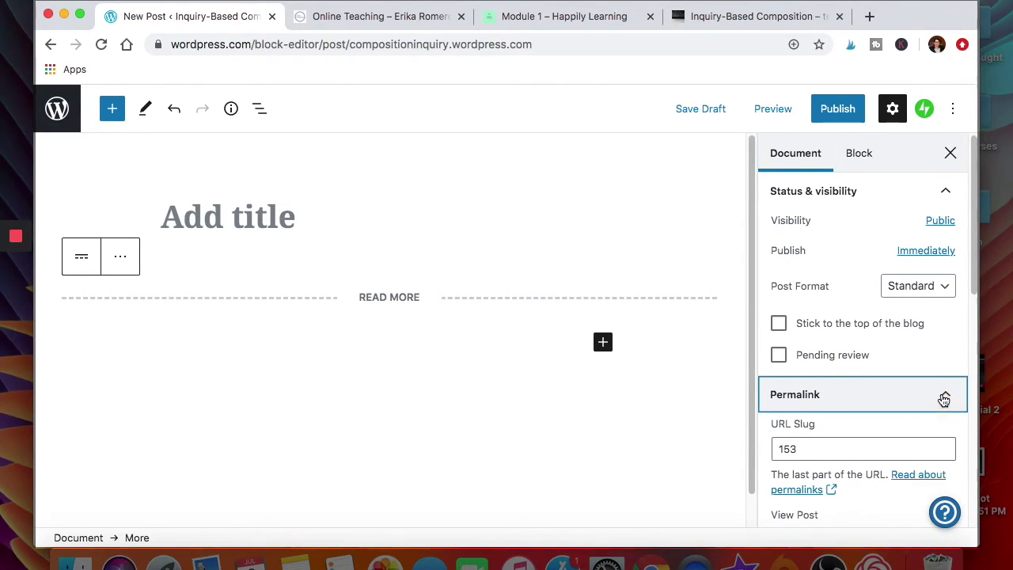
left_click(802, 419)
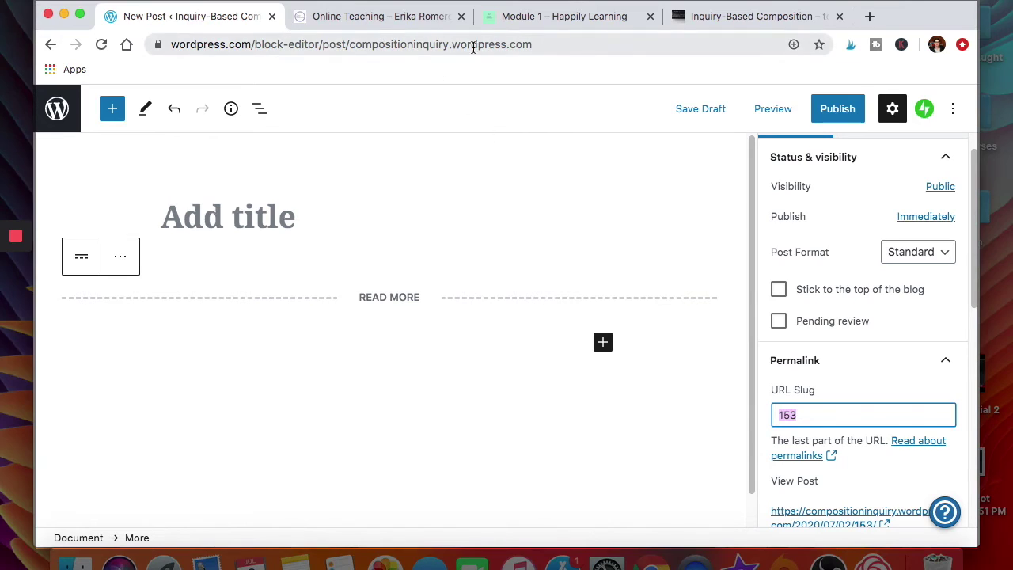
scroll(857, 409, "down", 5)
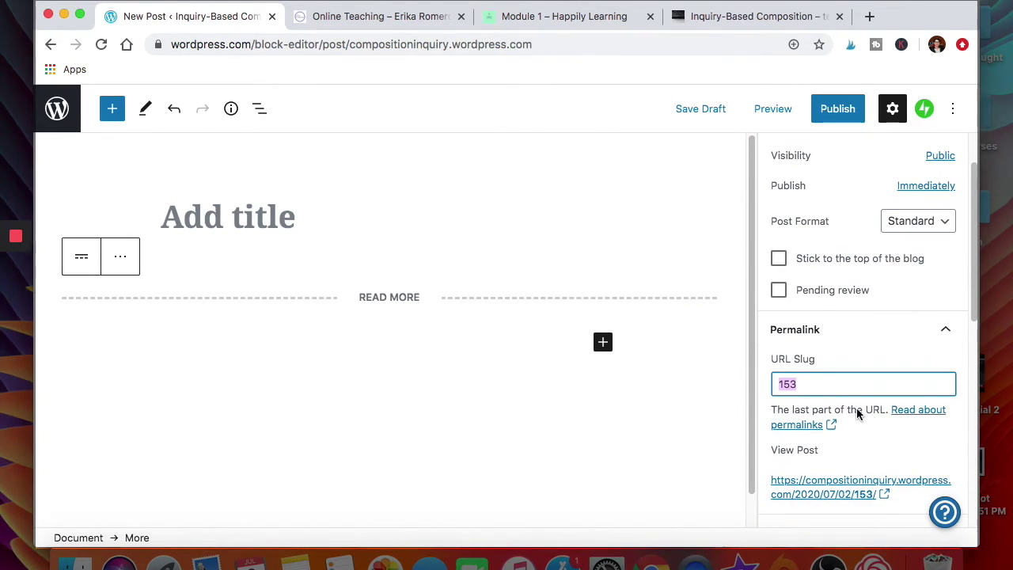
scroll(857, 409, "down", 3)
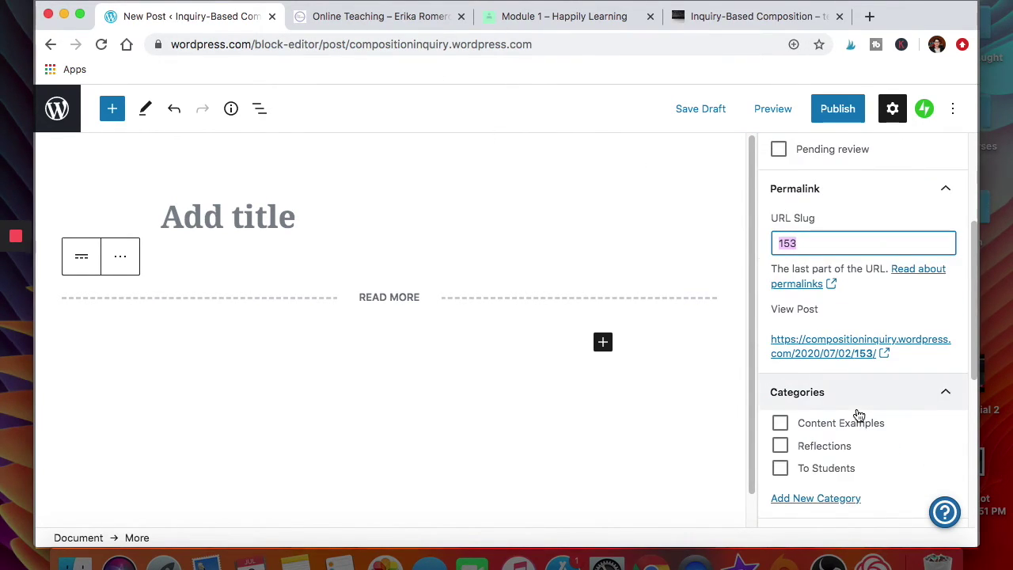
scroll(800, 465, "down", 8)
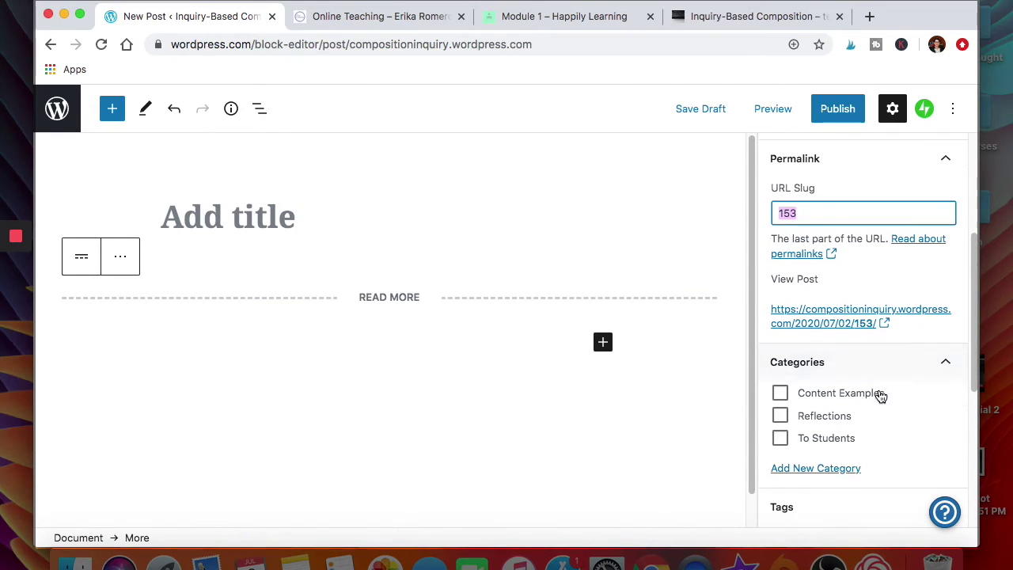
scroll(818, 470, "down", 6)
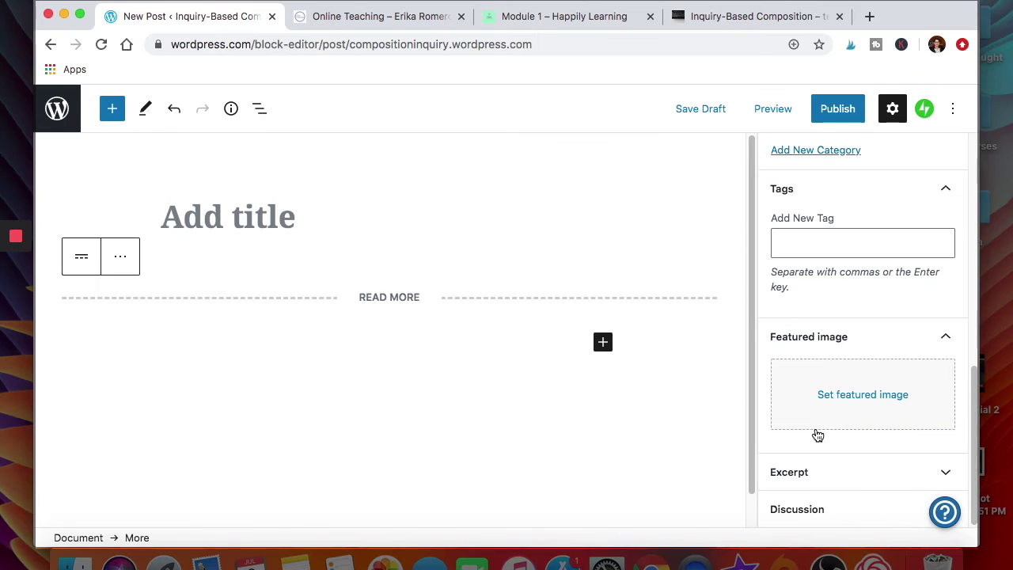
scroll(832, 395, "up", 15)
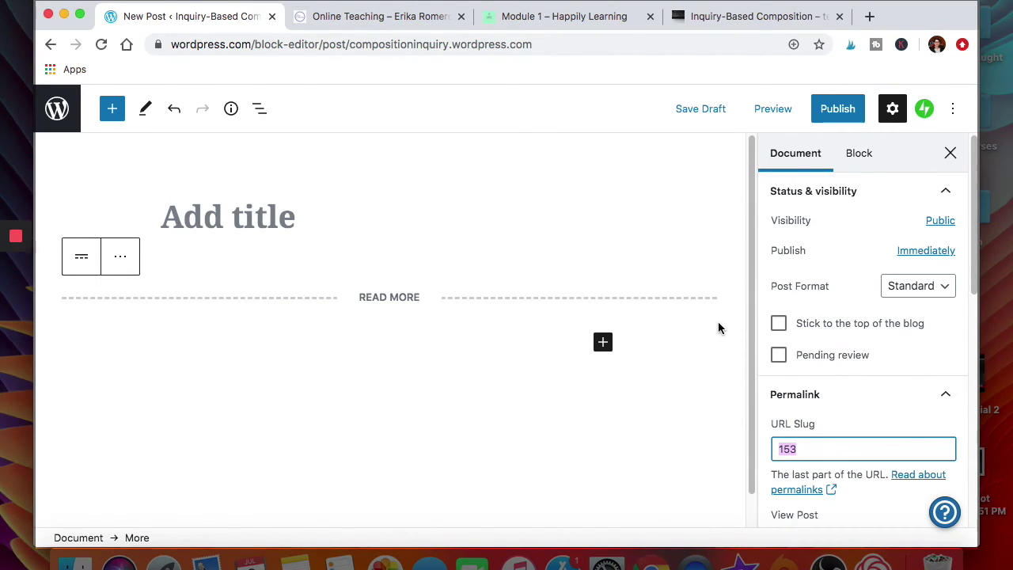
left_click(76, 119)
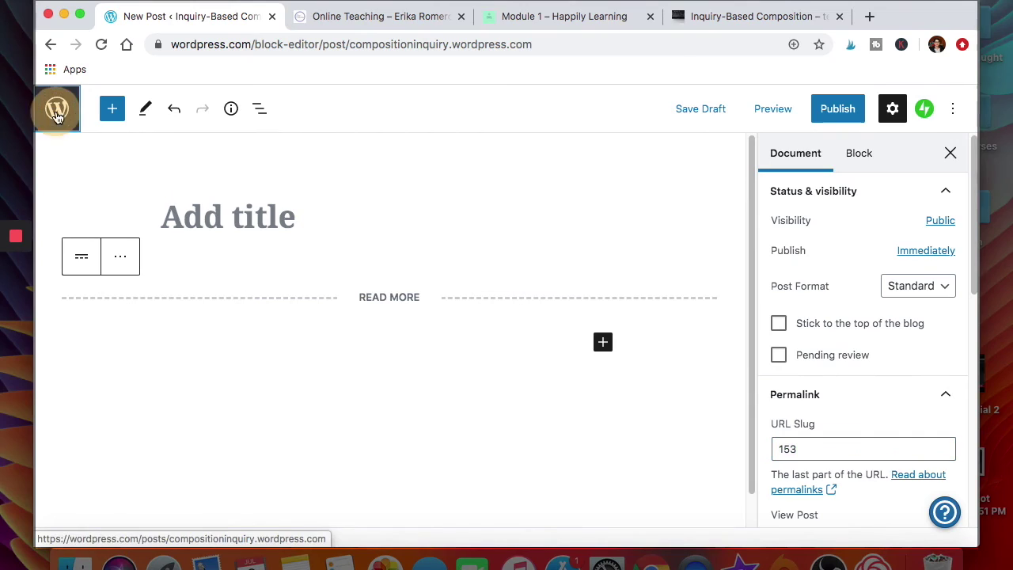
left_click(622, 149)
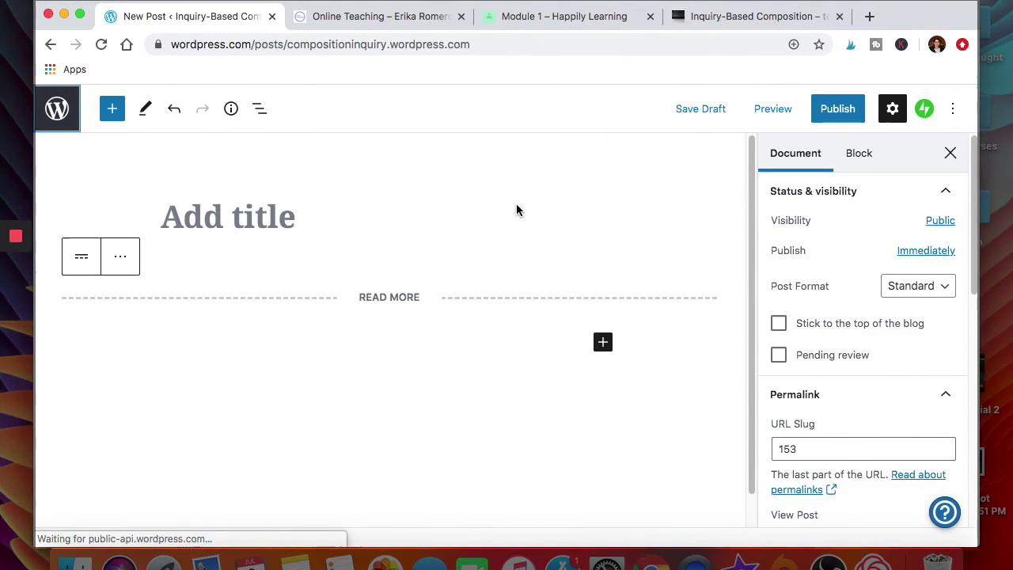